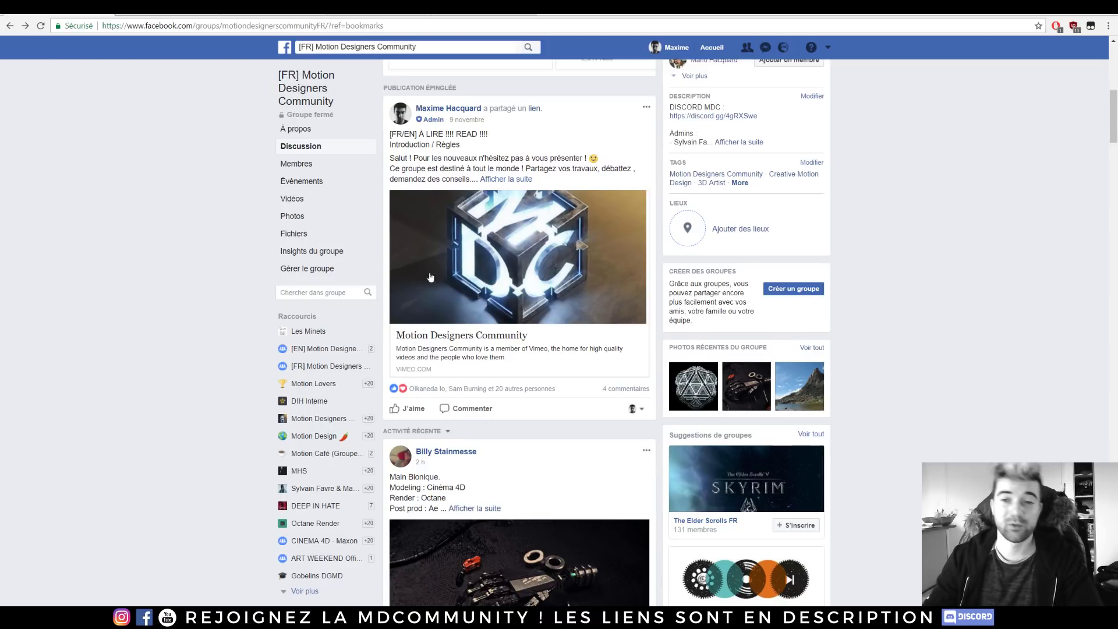
# Scroll through member posts in the [FR] Motion Designers Community Facebook group feed.
pyautogui.scroll(-7, 431, 277)
pyautogui.scroll(-3, 460, 271)
pyautogui.scroll(-8, 494, 262)
pyautogui.scroll(-5, 538, 254)
pyautogui.scroll(-8, 533, 250)
pyautogui.scroll(-3, 529, 247)
pyautogui.scroll(-3, 529, 247)
pyautogui.scroll(7, 547, 233)
pyautogui.scroll(4, 559, 221)
pyautogui.scroll(-6, 550, 233)
pyautogui.scroll(-9, 541, 244)
pyautogui.scroll(-7, 534, 255)
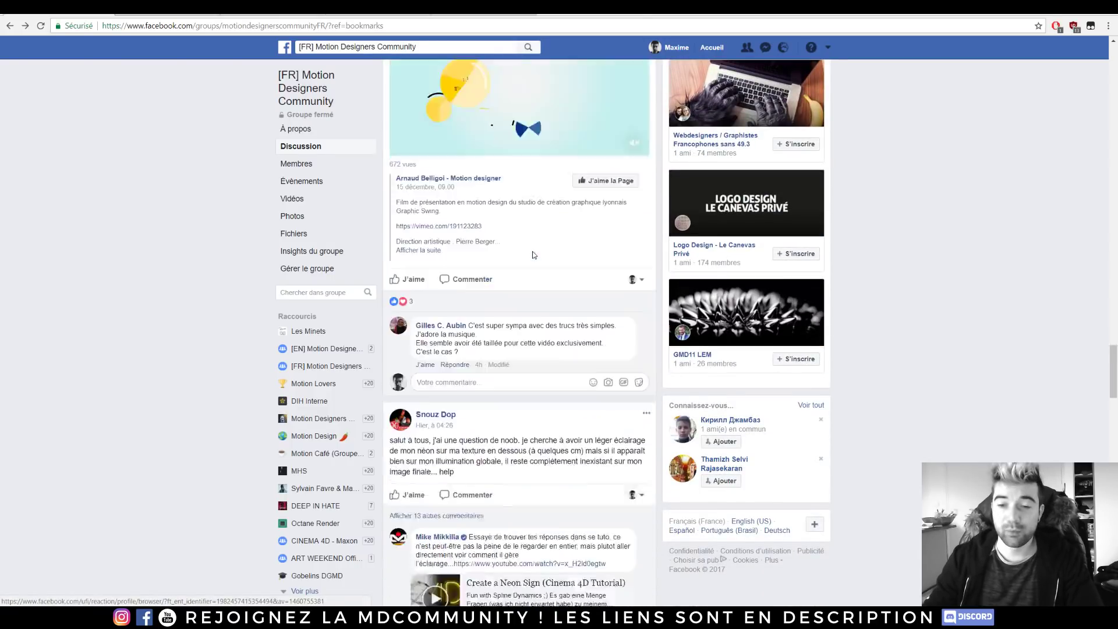
pyautogui.scroll(2, 533, 255)
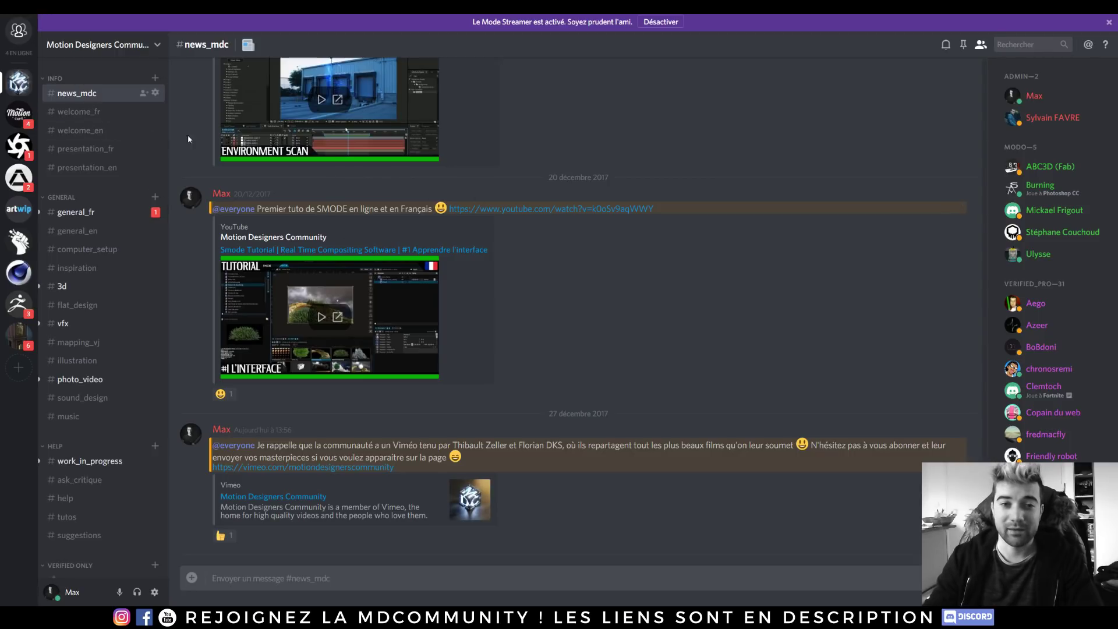
# Browse the Discord presentation_fr, computer_setup, 3d and help channels, then return to Chrome.
pyautogui.click(102, 149)
pyautogui.click(83, 249)
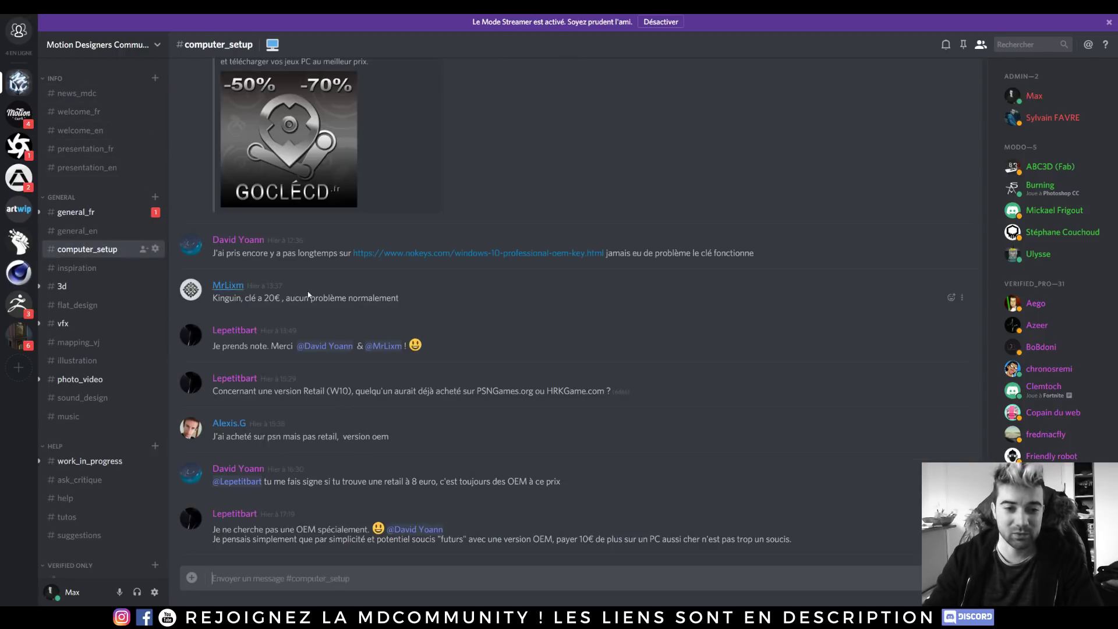
pyautogui.click(75, 287)
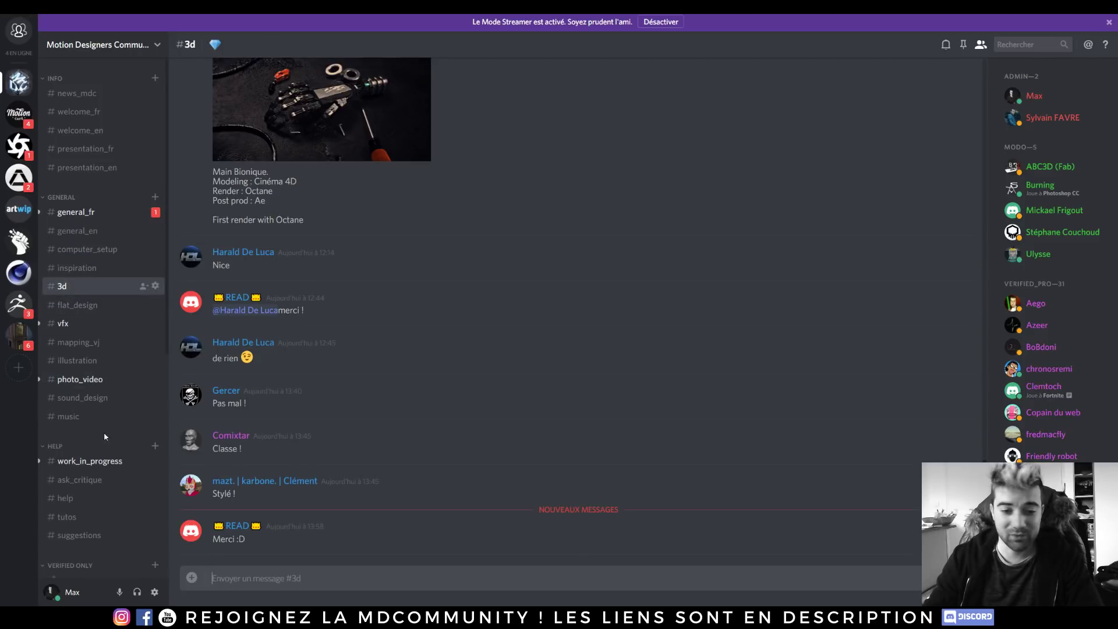
pyautogui.scroll(-3, 89, 386)
pyautogui.click(88, 386)
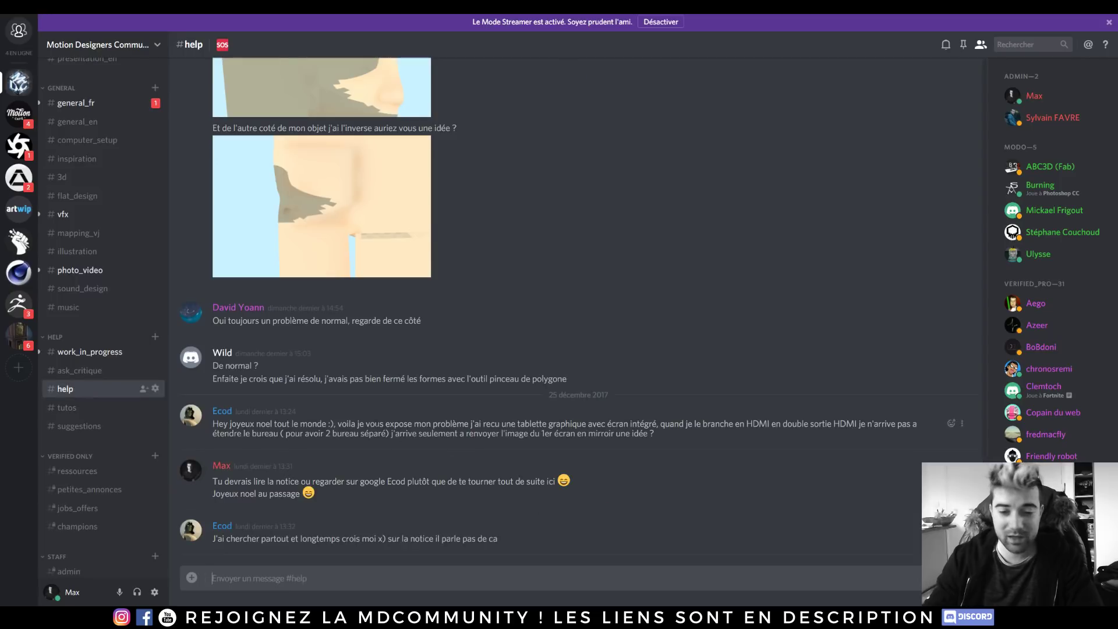
pyautogui.scroll(-4, 107, 404)
pyautogui.scroll(7, 105, 387)
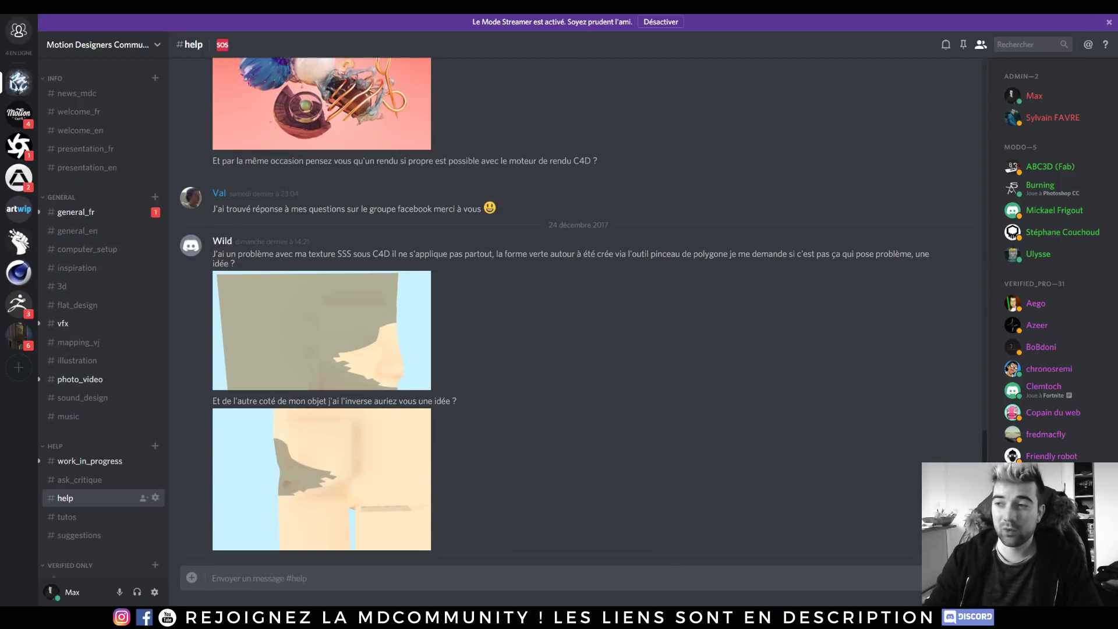
pyautogui.hotkey('alt', 'Tab')
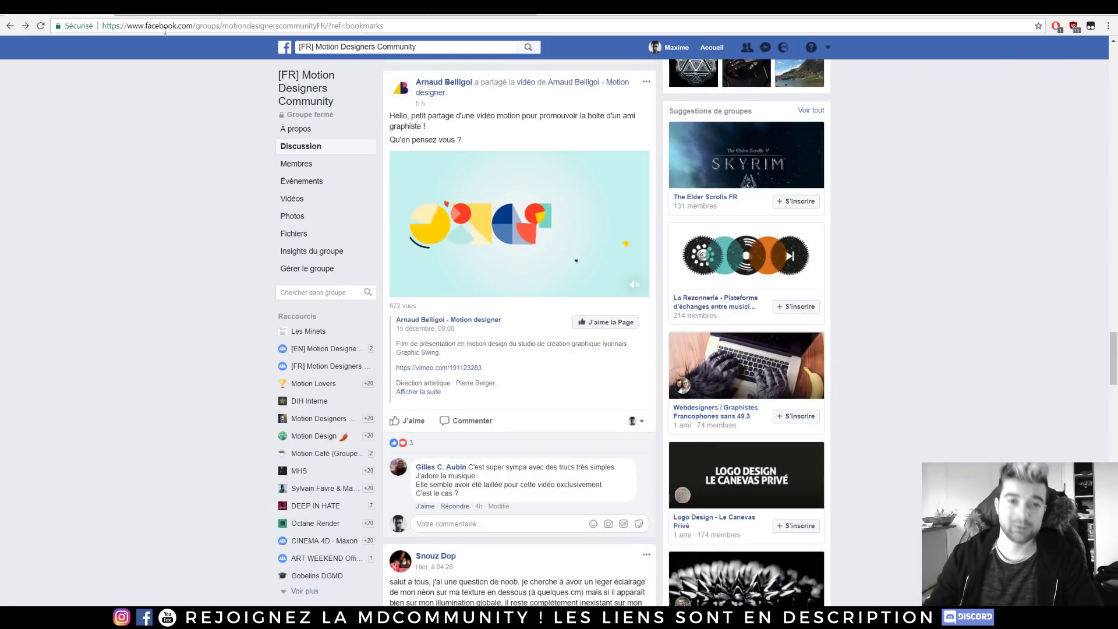
# Switch to the Motion Designers Community YouTube channel tab and scroll its home page.
pyautogui.hotkey('ctrl', 'Tab')
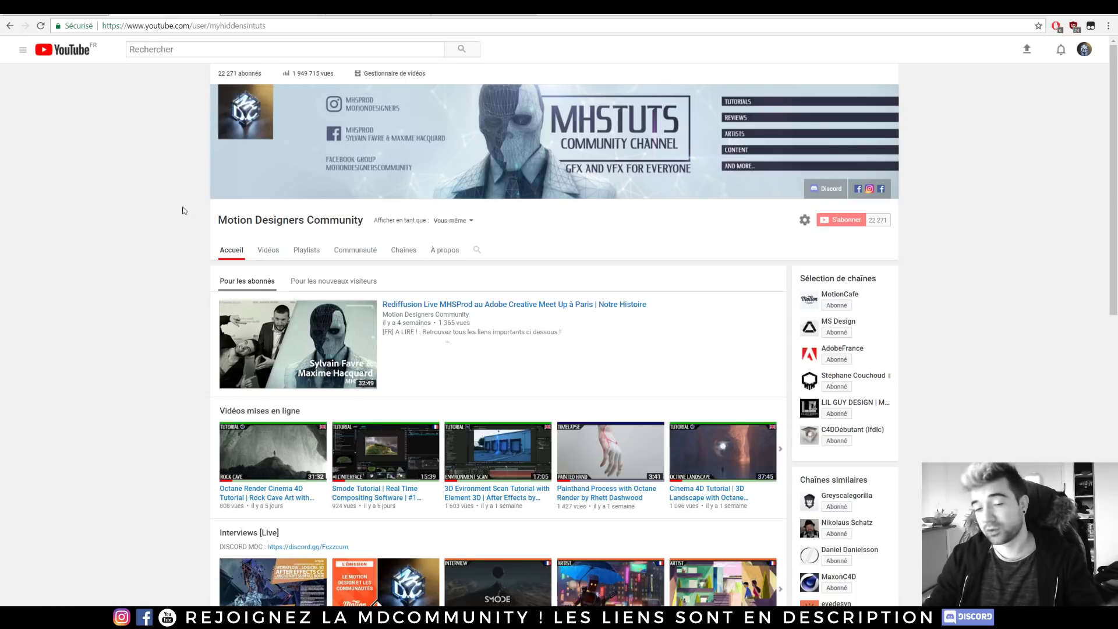
pyautogui.scroll(-2, 658, 323)
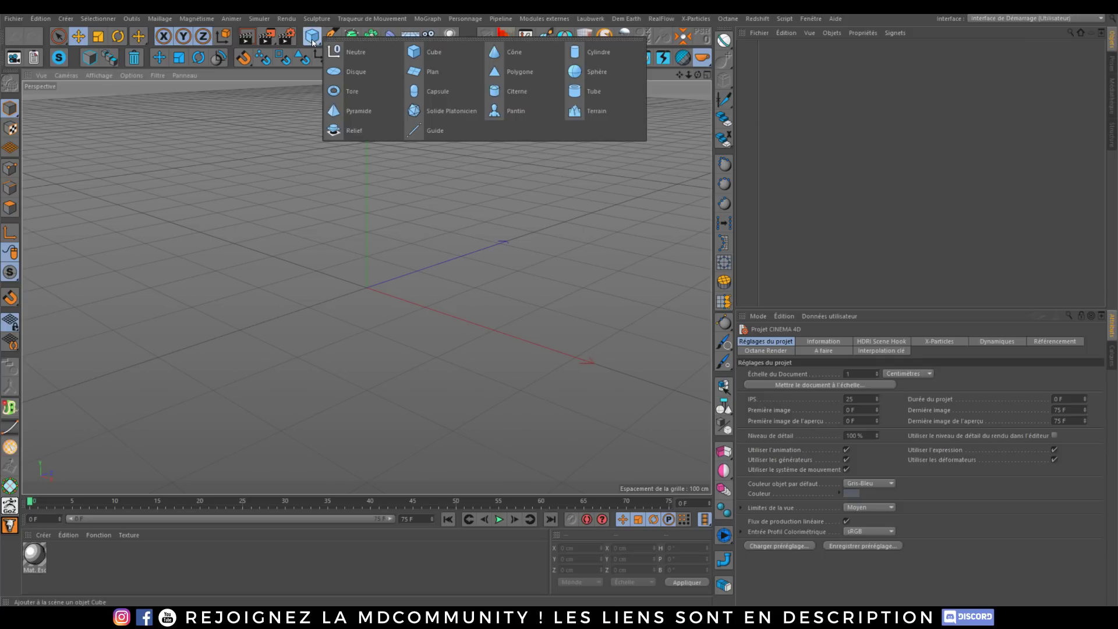
# Add a Neutre null object and bring up its CINEMA 4D tags menu.
pyautogui.moveTo(308, 39); pyautogui.dragTo(363, 53)
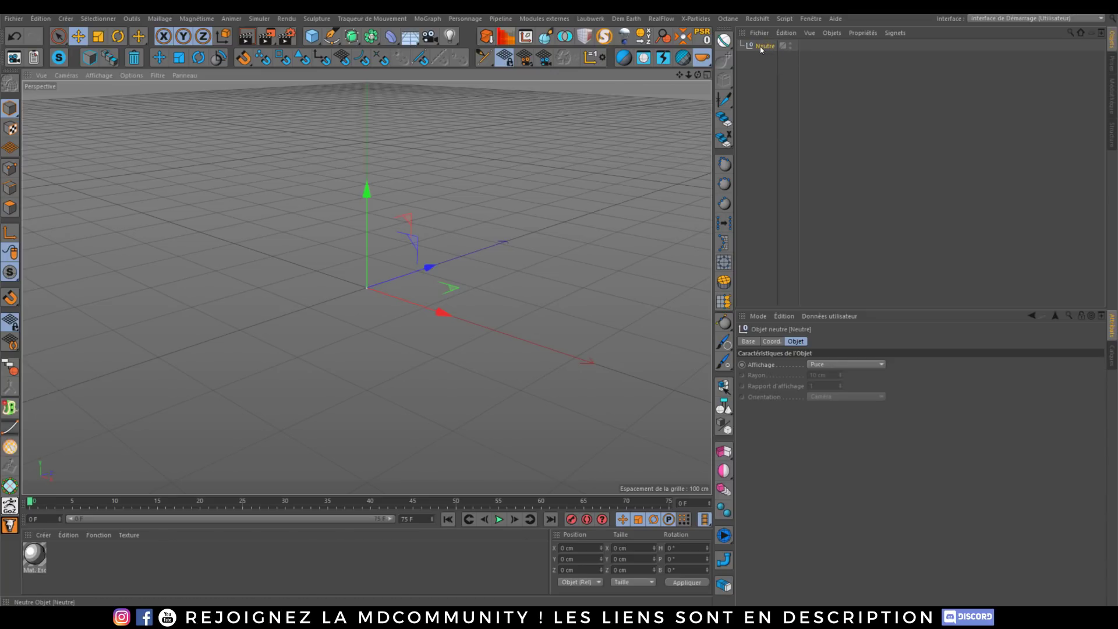
pyautogui.rightClick(764, 47)
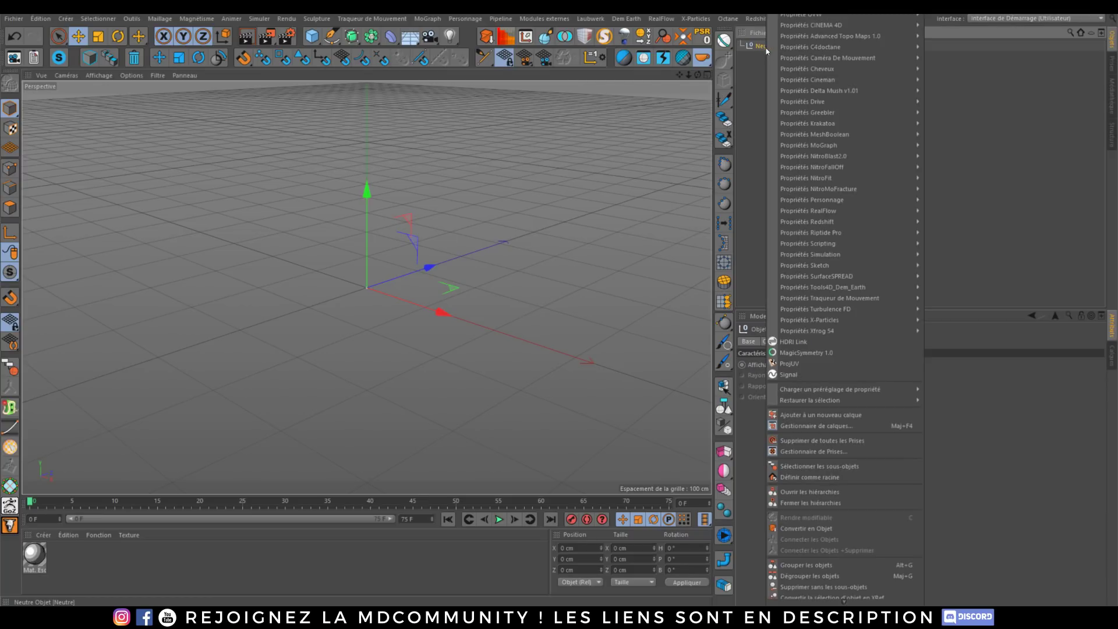
pyautogui.moveTo(821, 24)
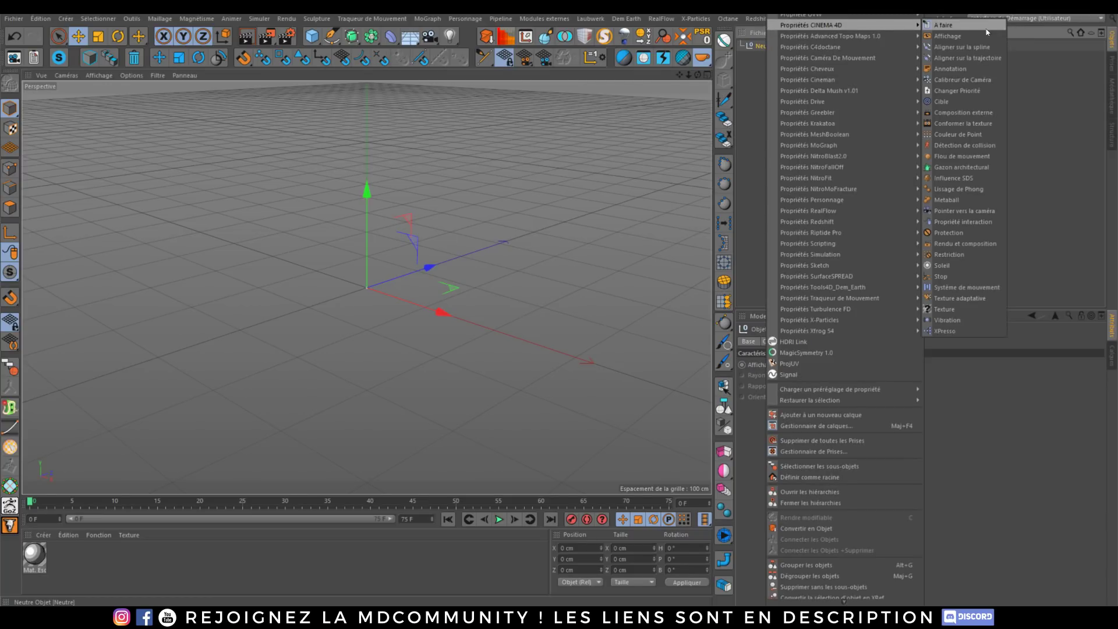
# Attach an XPresso tag to the null and float the XPresso editor over the viewport.
pyautogui.click(946, 330)
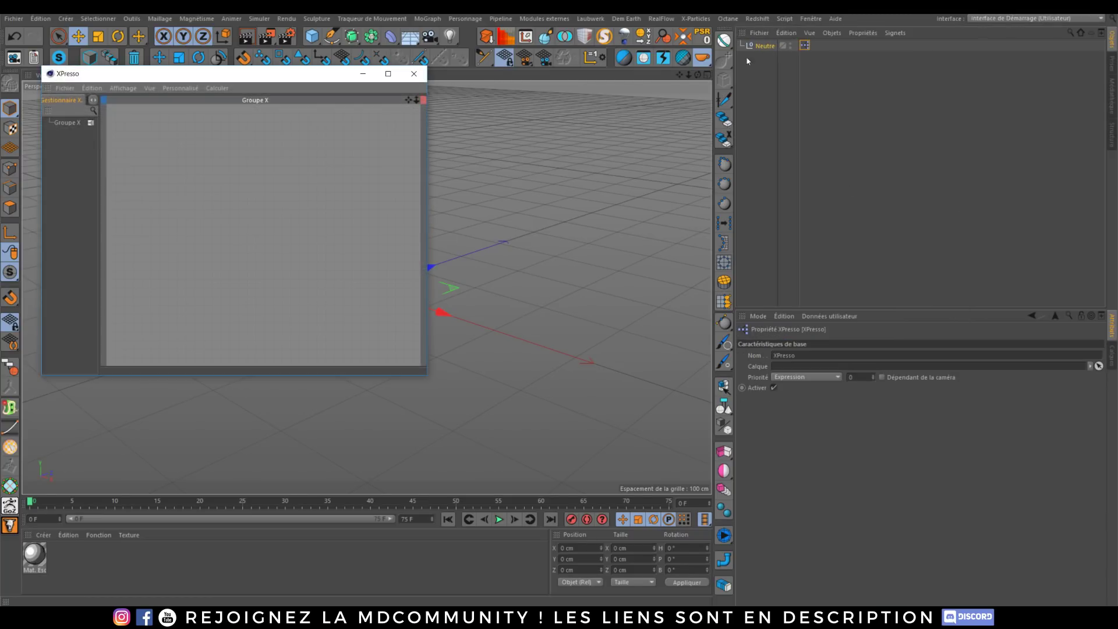
pyautogui.click(394, 76)
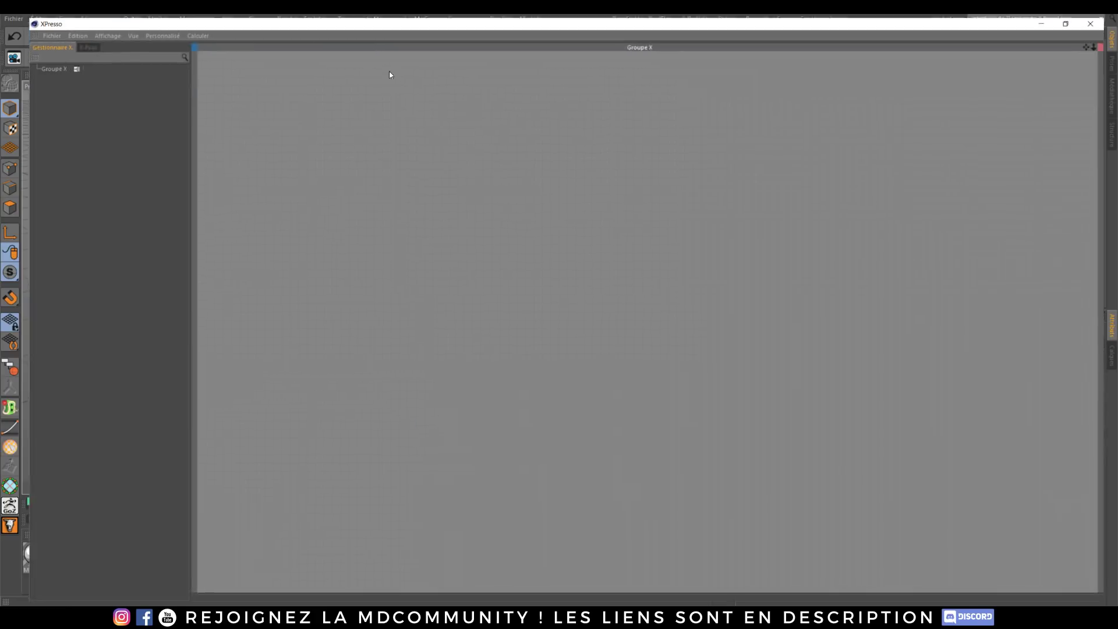
pyautogui.moveTo(559, 7); pyautogui.dragTo(494, 155)
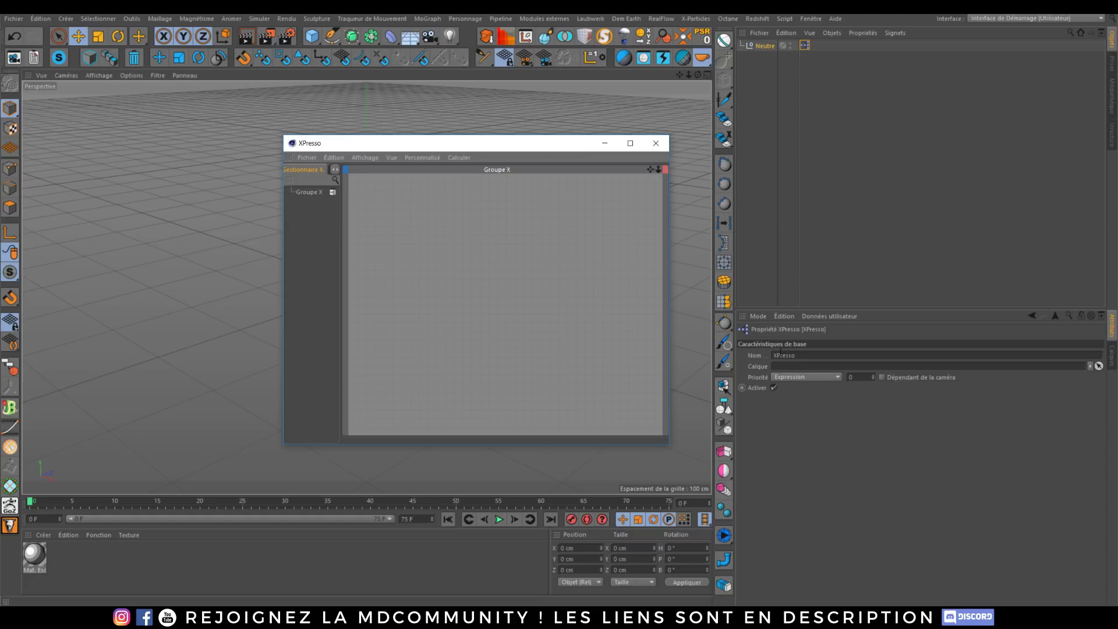
pyautogui.moveTo(460, 150)
pyautogui.mouseDown()
pyautogui.moveTo(290, 137)
pyautogui.moveTo(314, 117)
pyautogui.mouseUp()
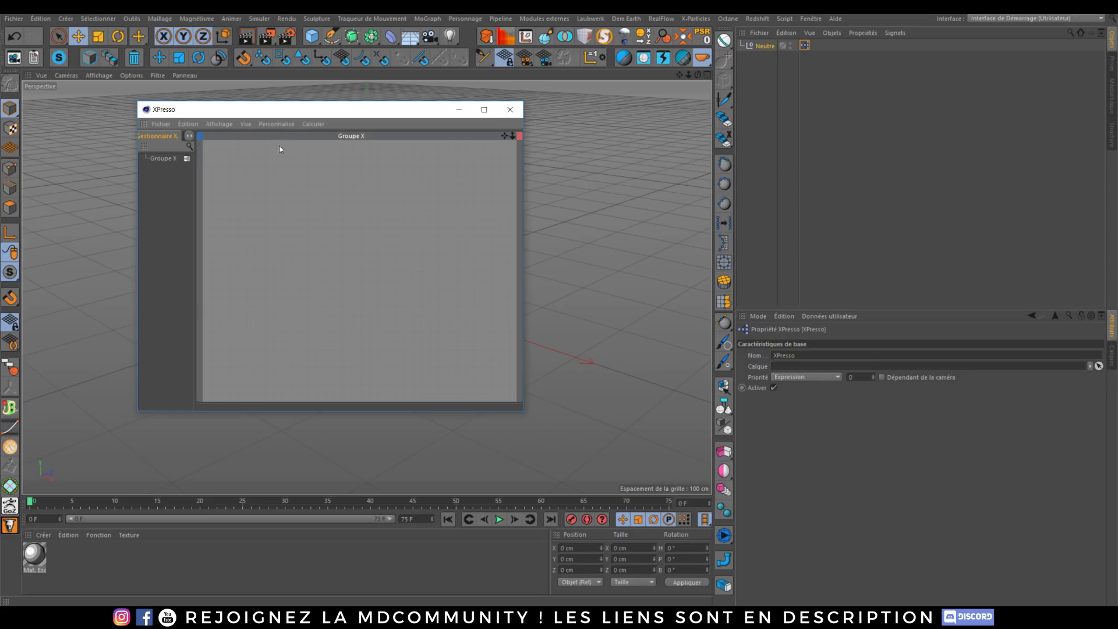
# Browse the XPresso node list, close the editor, and delete the Neutre null with its tag.
pyautogui.rightClick(301, 210)
pyautogui.moveTo(494, 215)
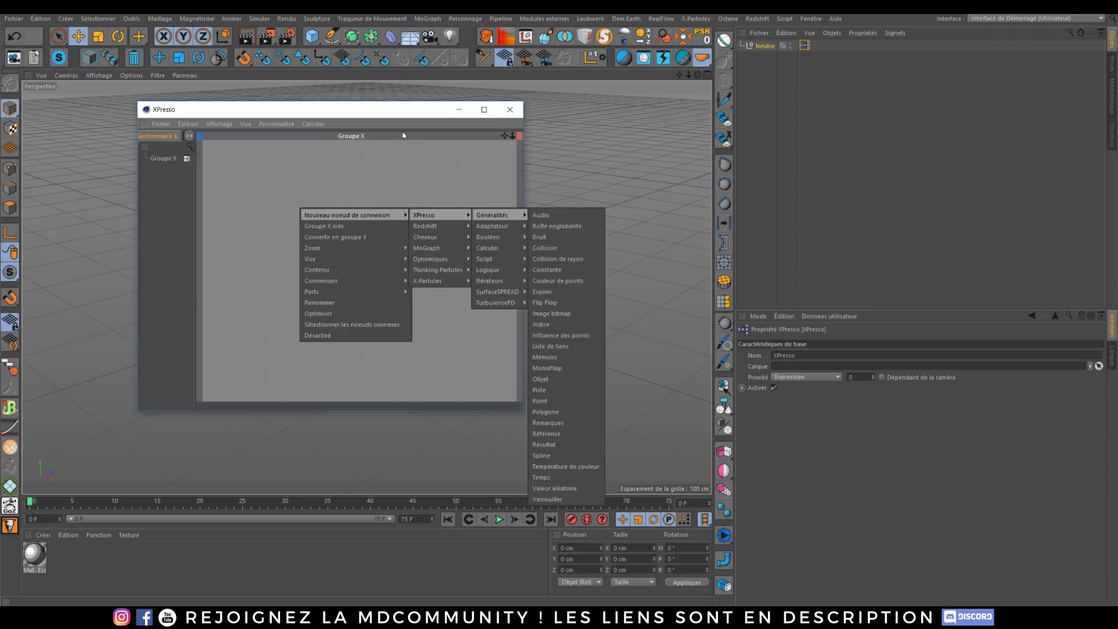
pyautogui.click(497, 120)
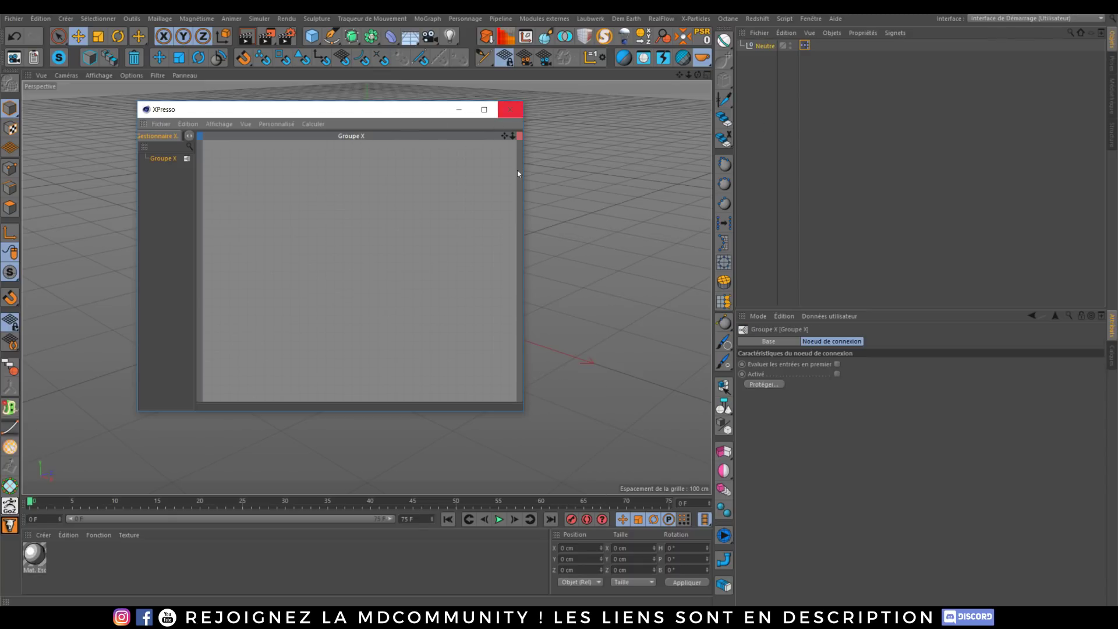
pyautogui.click(510, 109)
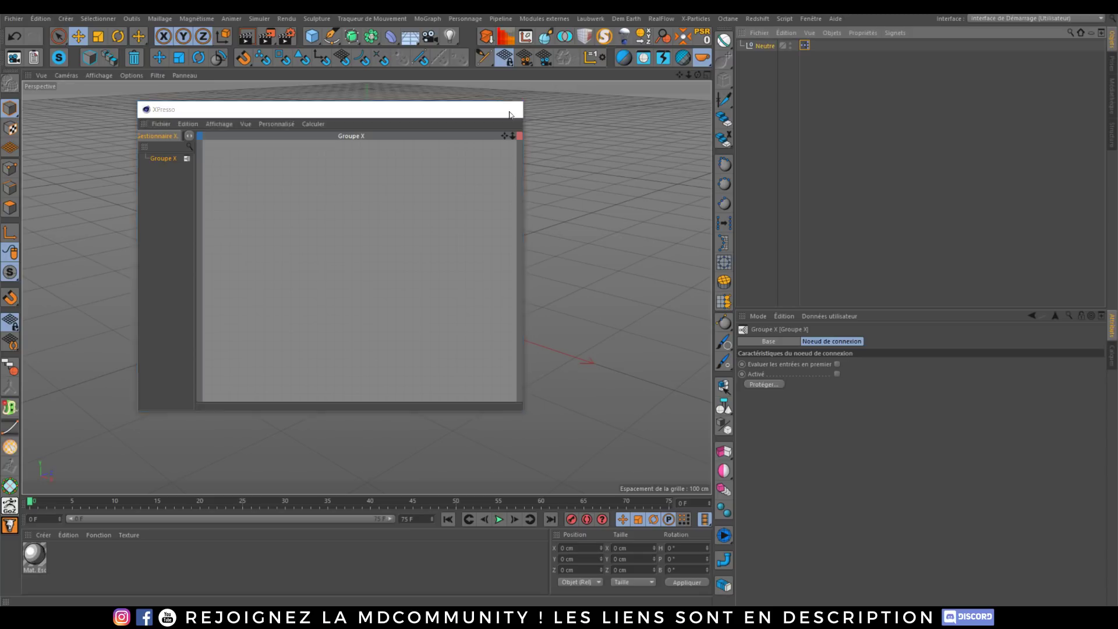
pyautogui.click(764, 47)
pyautogui.press('Delete')
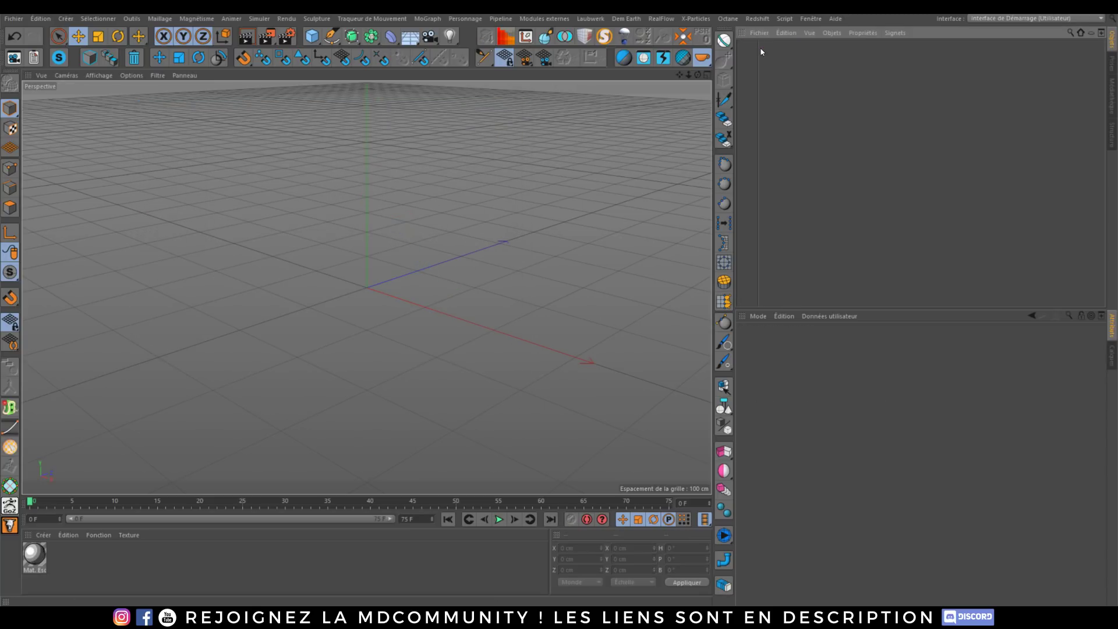
# Add a torus and move it to the left along X.
pyautogui.click(312, 36)
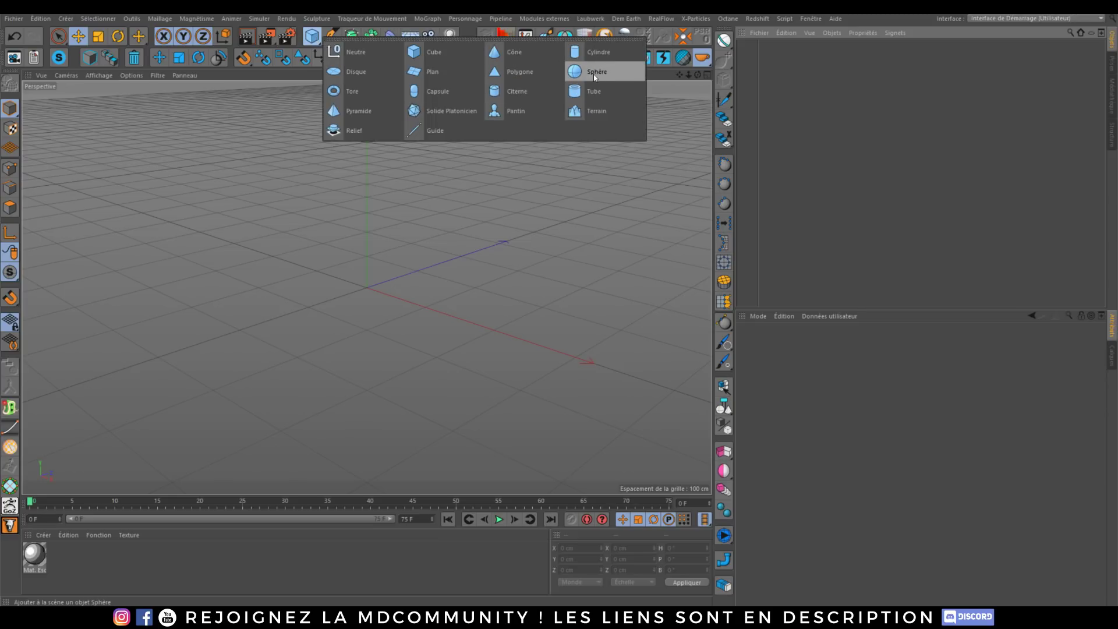
pyautogui.click(352, 92)
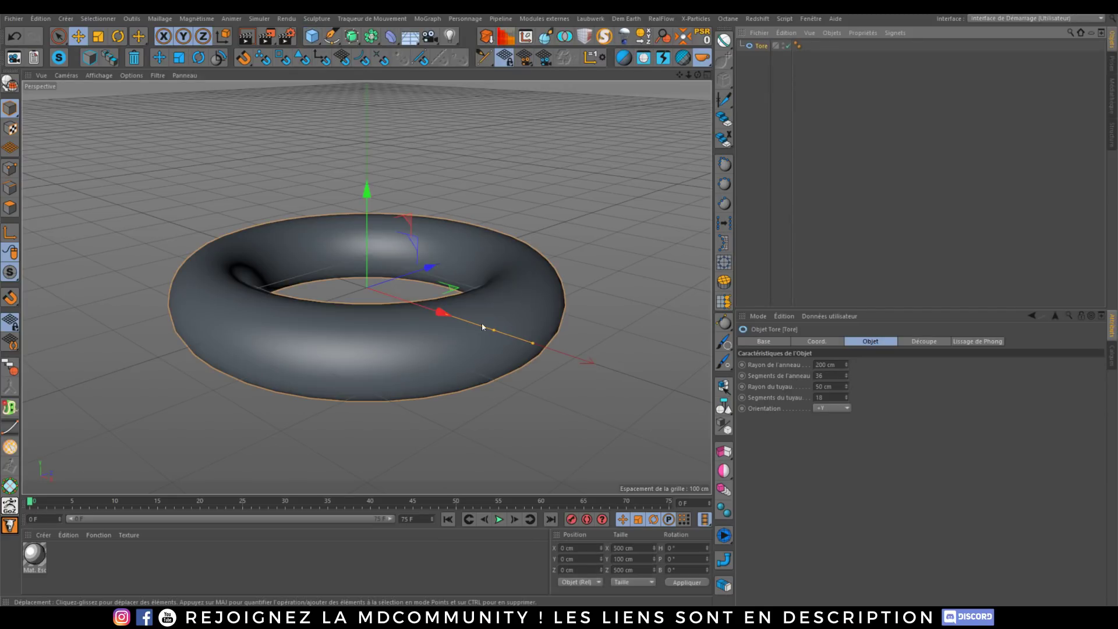
pyautogui.moveTo(482, 327); pyautogui.dragTo(285, 288)
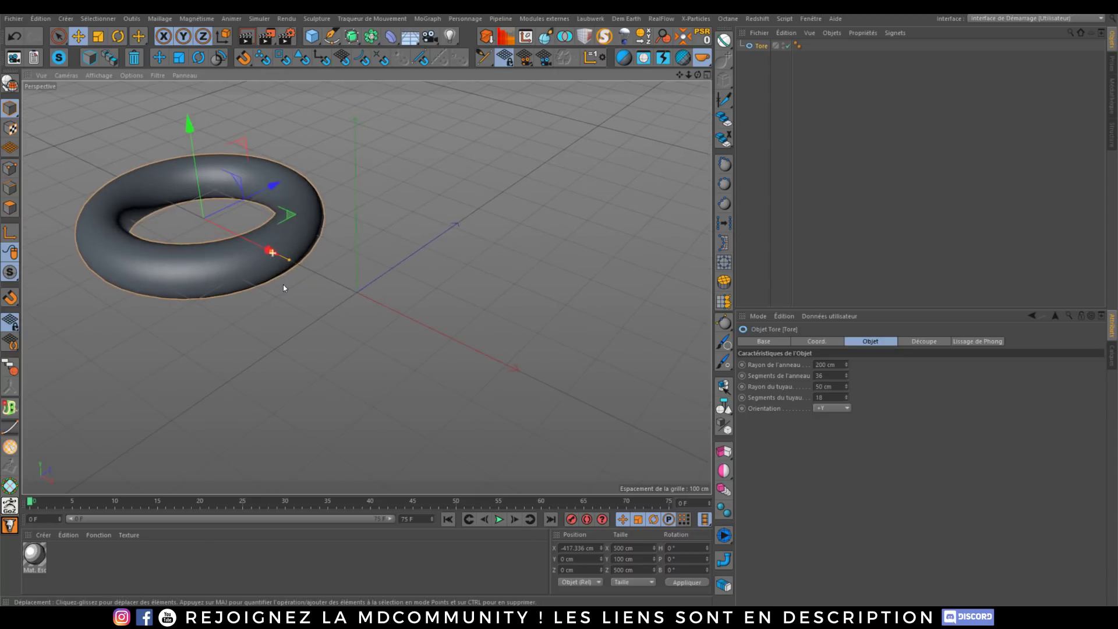
pyautogui.keyDown('alt'); pyautogui.moveTo(284, 288); pyautogui.dragTo(369, 287, button='middle'); pyautogui.keyUp('alt')
# Add a Platonic Solid icosahedron placed slightly right of the origin.
pyautogui.click(313, 36)
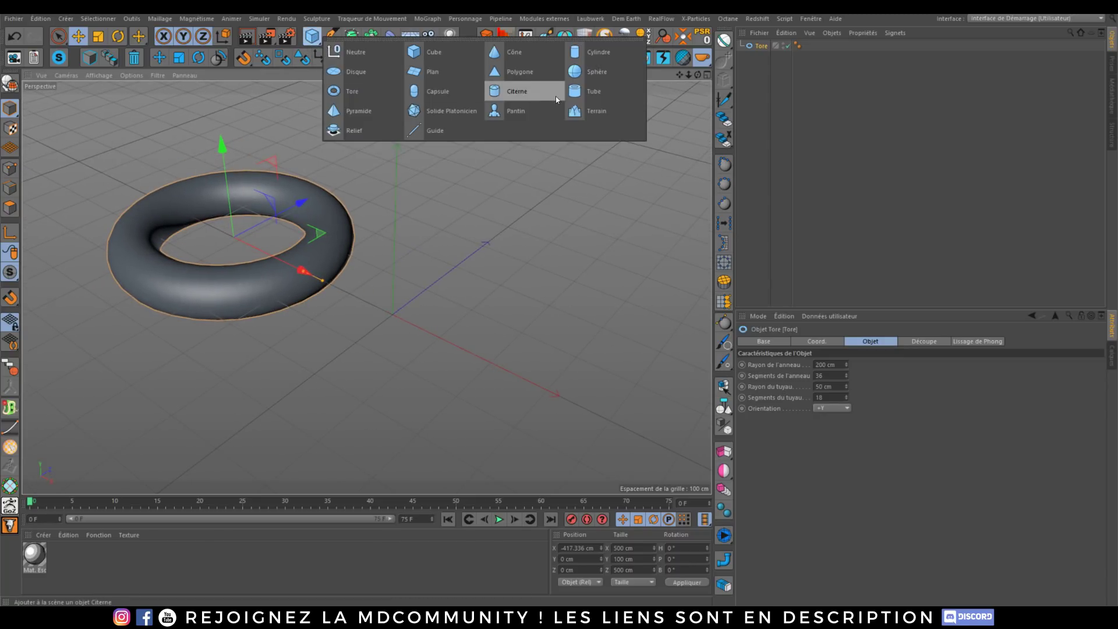
pyautogui.click(451, 111)
pyautogui.moveTo(460, 351)
pyautogui.mouseDown()
pyautogui.moveTo(511, 375)
pyautogui.moveTo(450, 303)
pyautogui.moveTo(468, 313)
pyautogui.mouseUp()
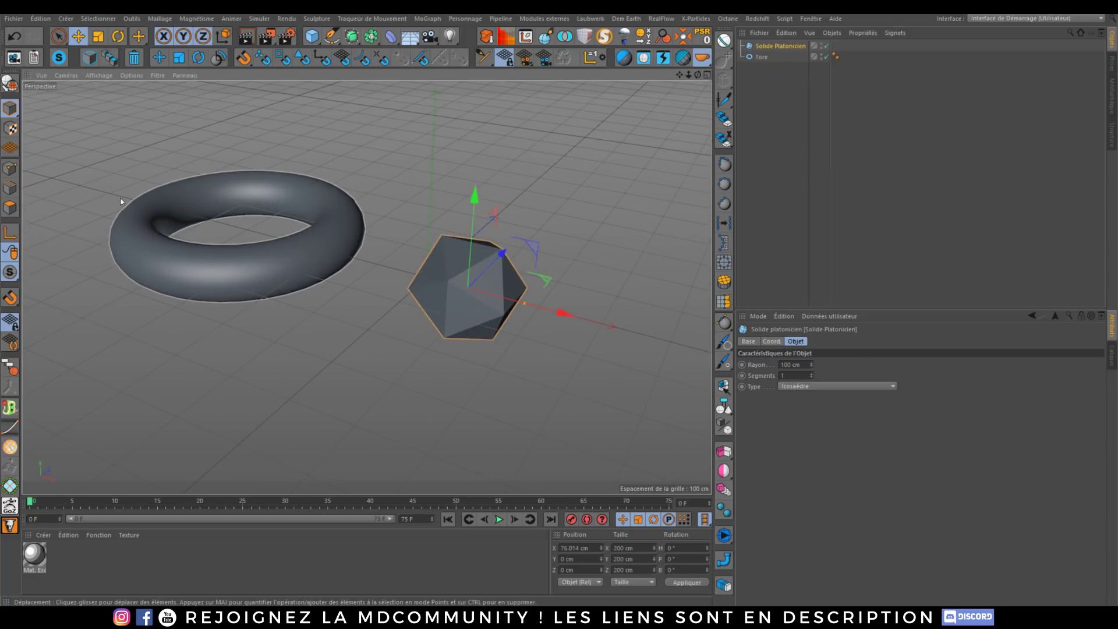
# Inspect the Rayon and torus pitch rotation options, tilting the torus once and undoing it.
pyautogui.rightClick(759, 368)
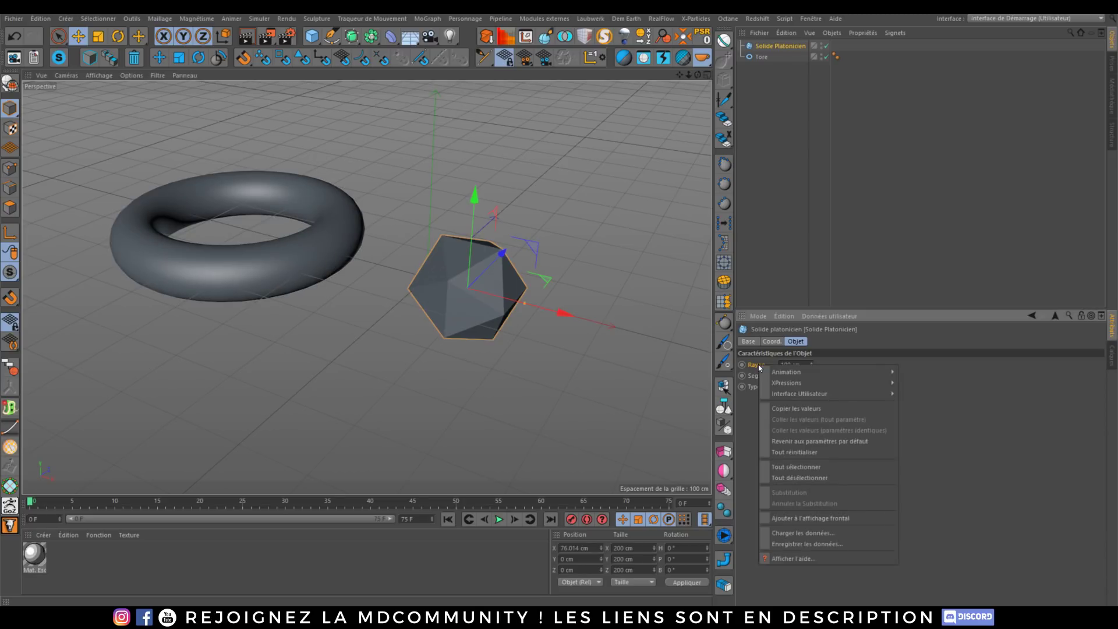
pyautogui.moveTo(829, 383)
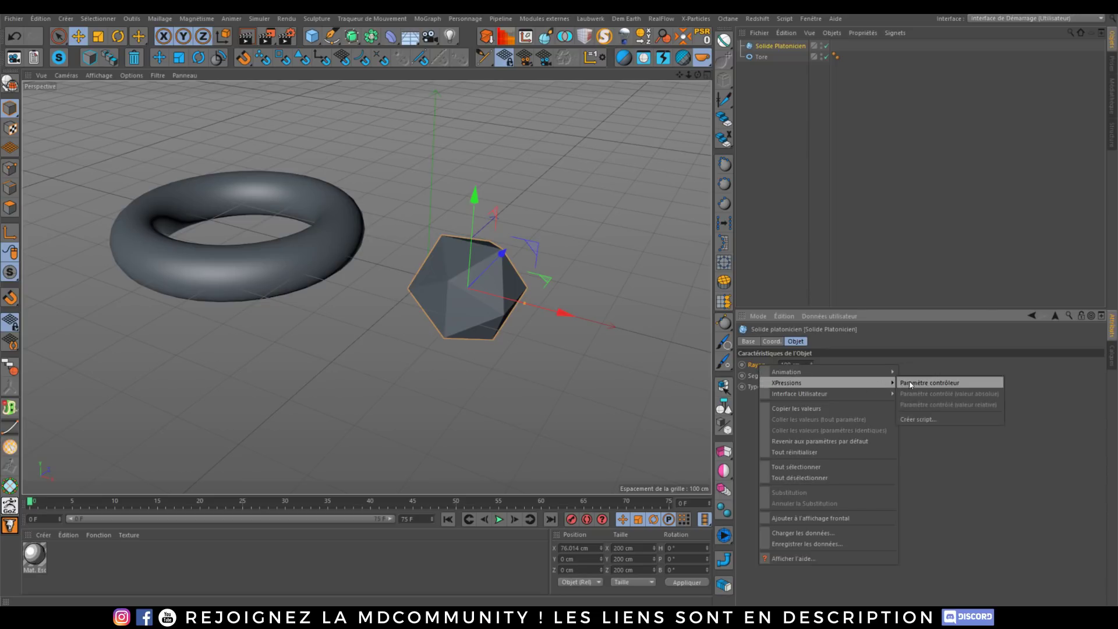
pyautogui.click(932, 383)
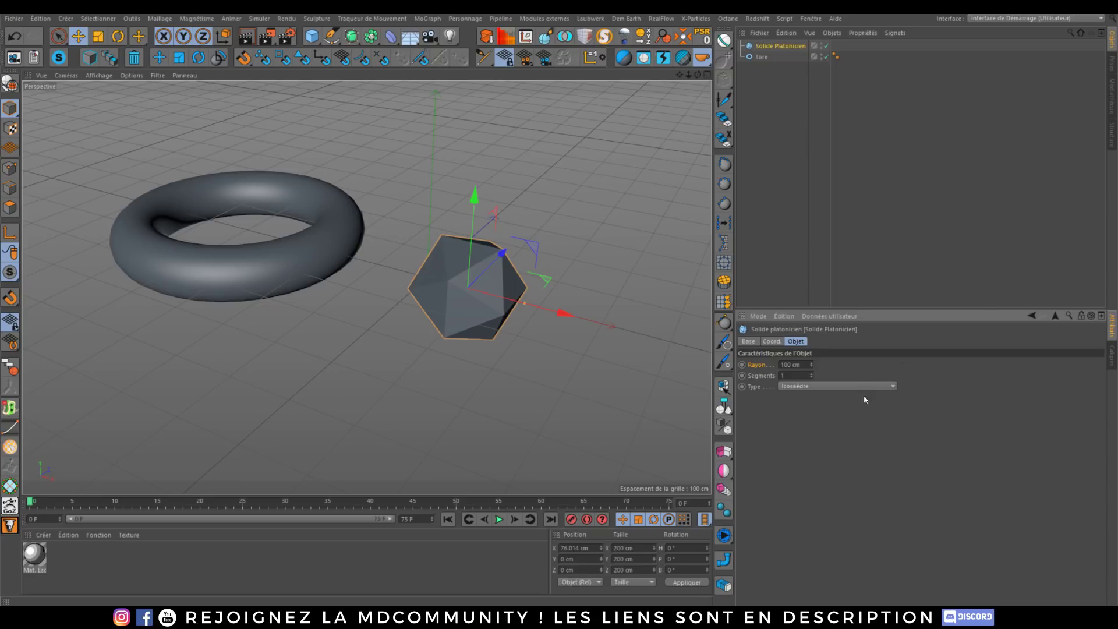
pyautogui.click(759, 58)
pyautogui.click(835, 341)
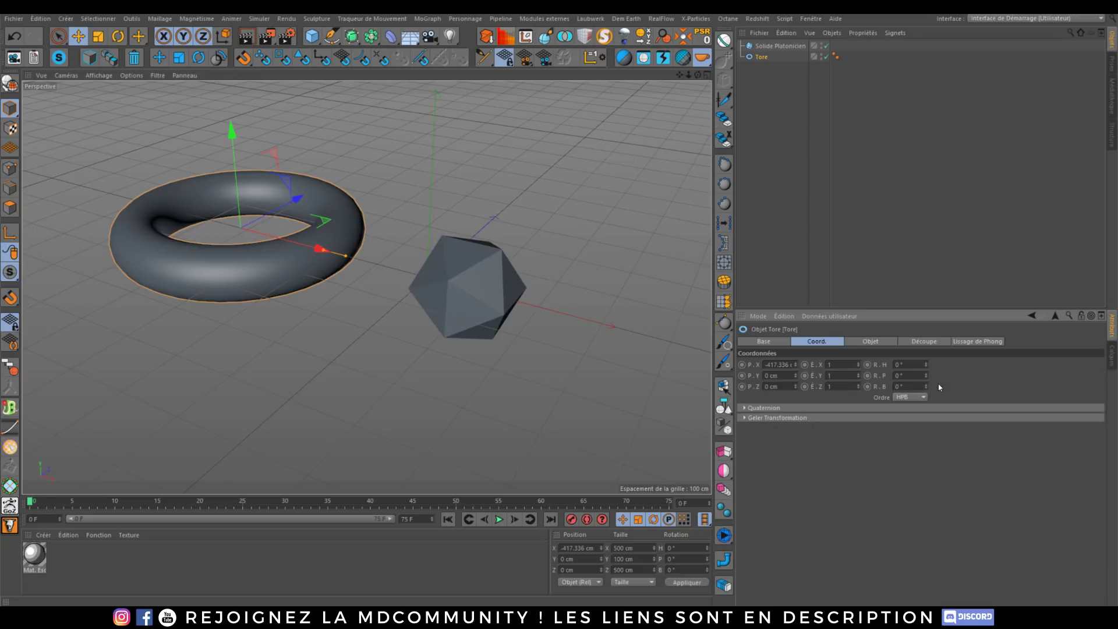
pyautogui.moveTo(929, 378); pyautogui.dragTo(936, 383)
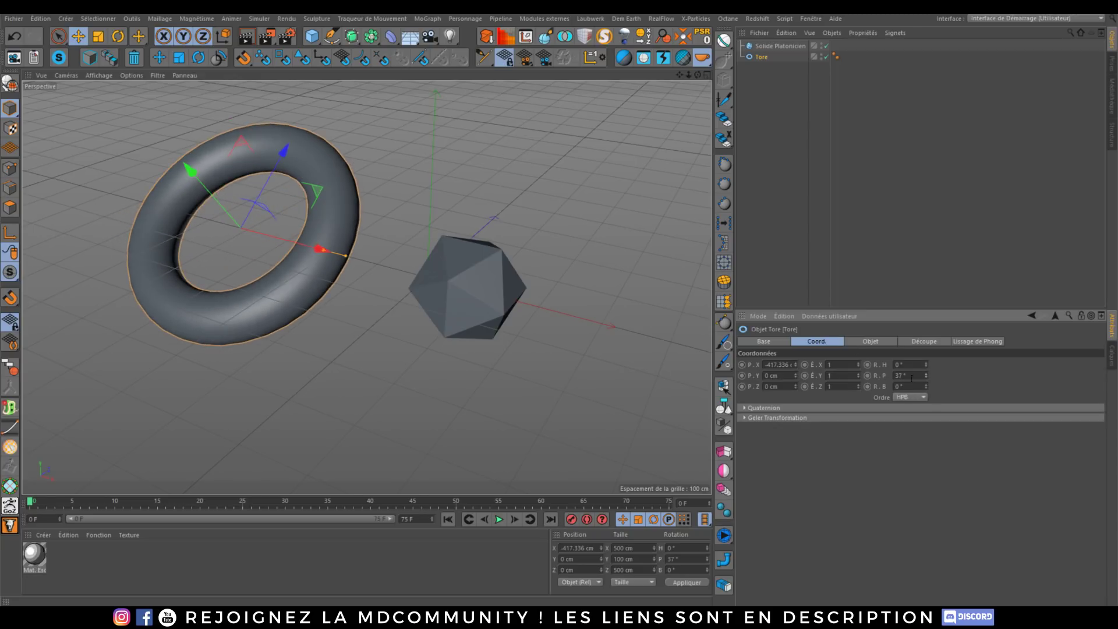
pyautogui.hotkey('ctrl', 'z')
pyautogui.rightClick(883, 378)
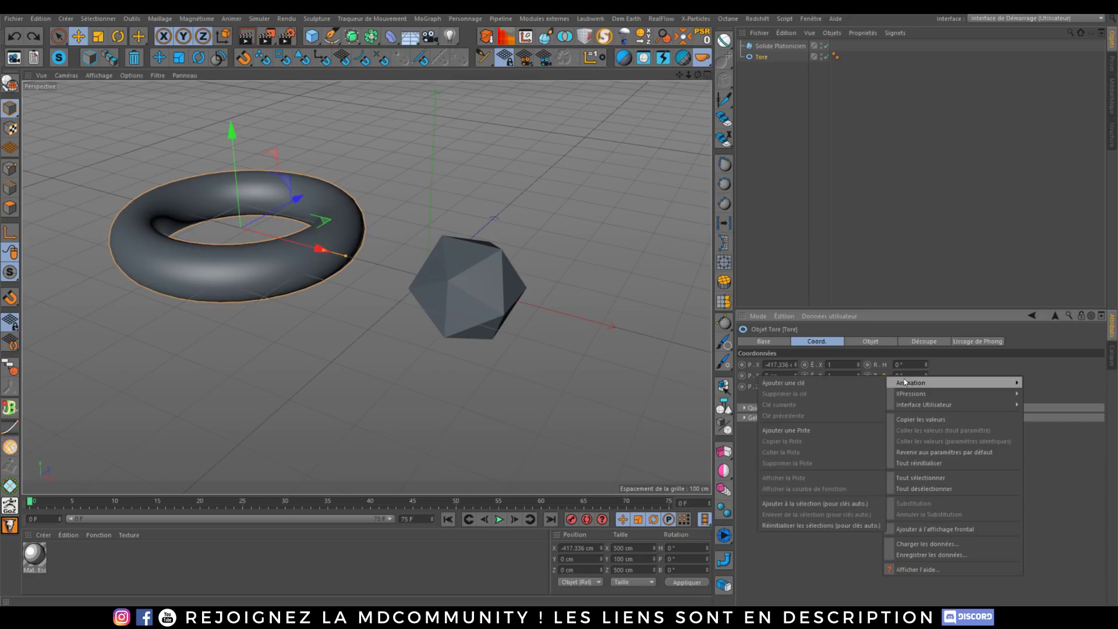
pyautogui.moveTo(910, 393)
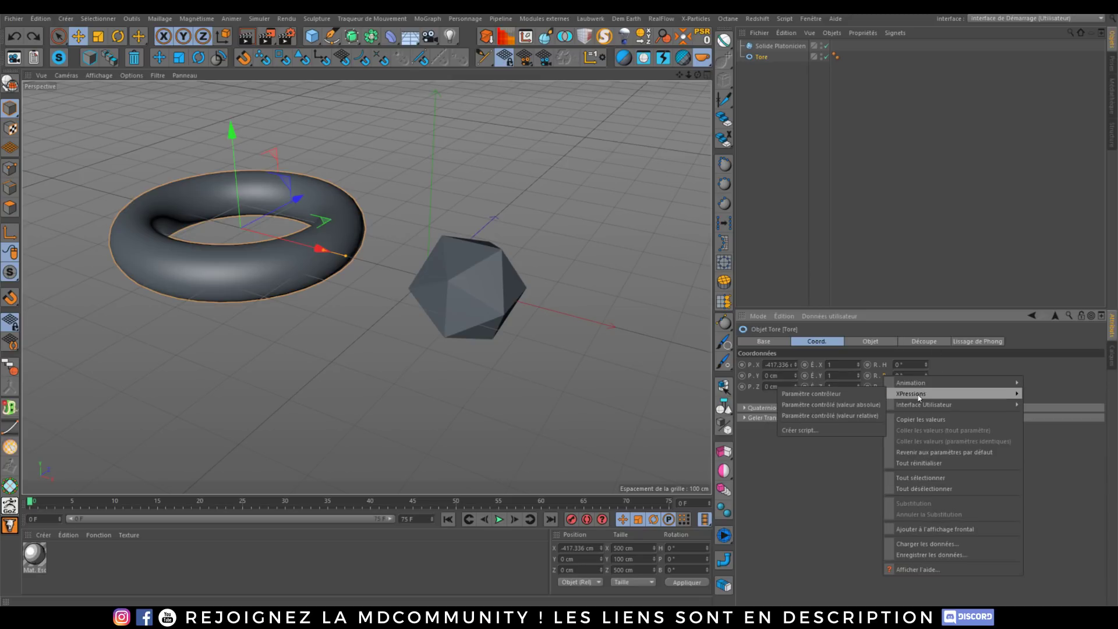
# Shrink the platonic solid's Rayon and watch the torus tilt with it.
pyautogui.click(831, 415)
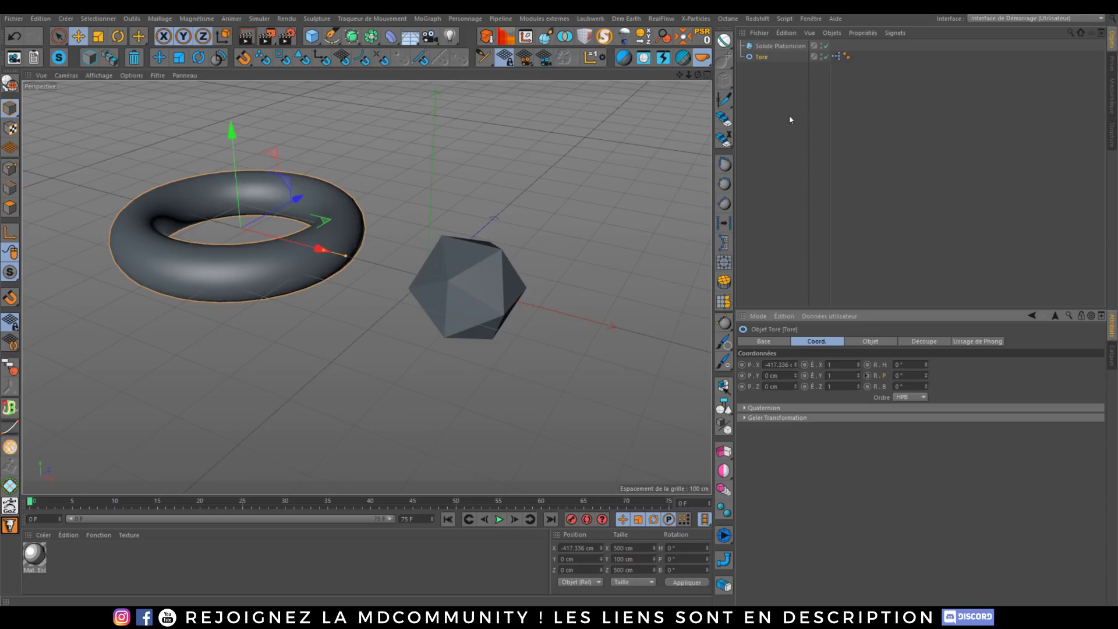
pyautogui.click(763, 47)
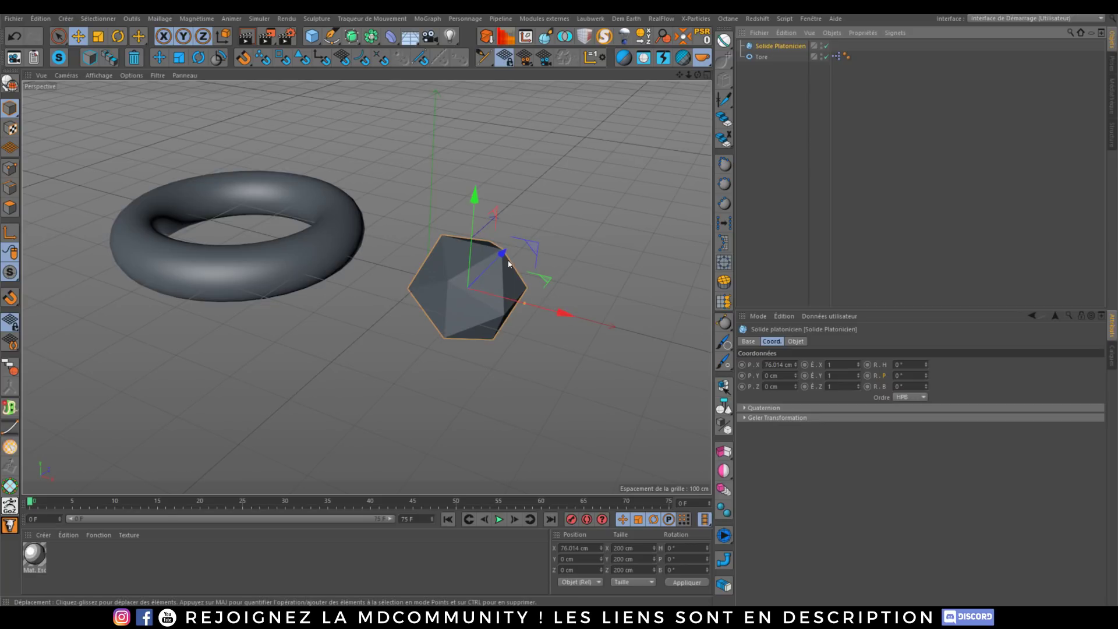
pyautogui.keyDown('alt'); pyautogui.moveTo(537, 298); pyautogui.dragTo(597, 290); pyautogui.keyUp('alt')
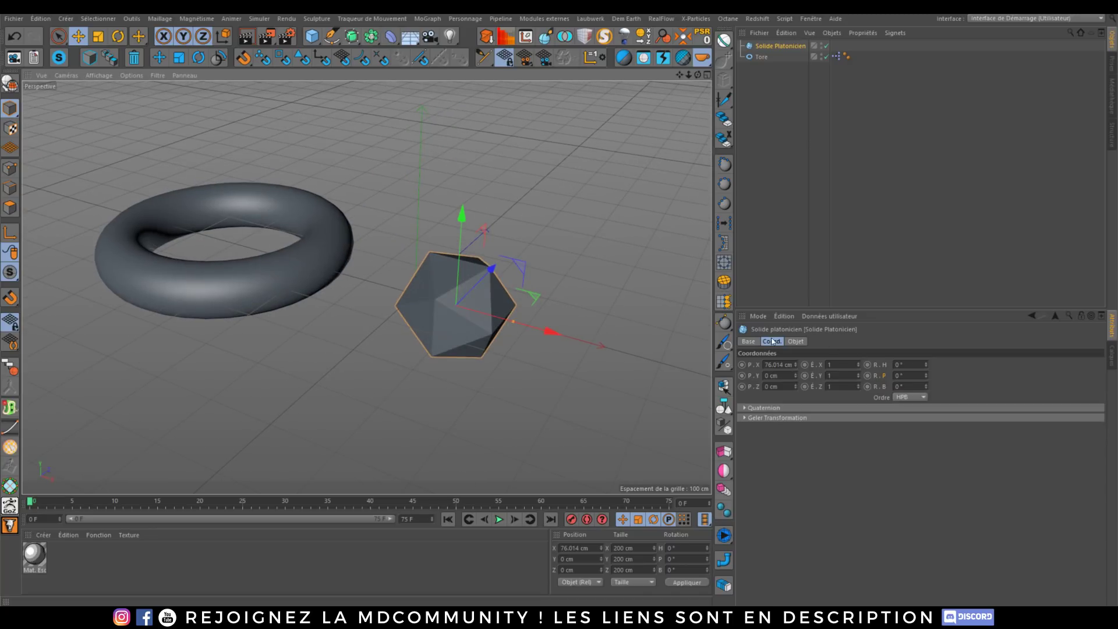
pyautogui.click(794, 341)
pyautogui.moveTo(810, 365)
pyautogui.mouseDown()
pyautogui.moveTo(811, 385)
pyautogui.moveTo(810, 343)
pyautogui.moveTo(810, 372)
pyautogui.moveTo(811, 354)
pyautogui.mouseUp()
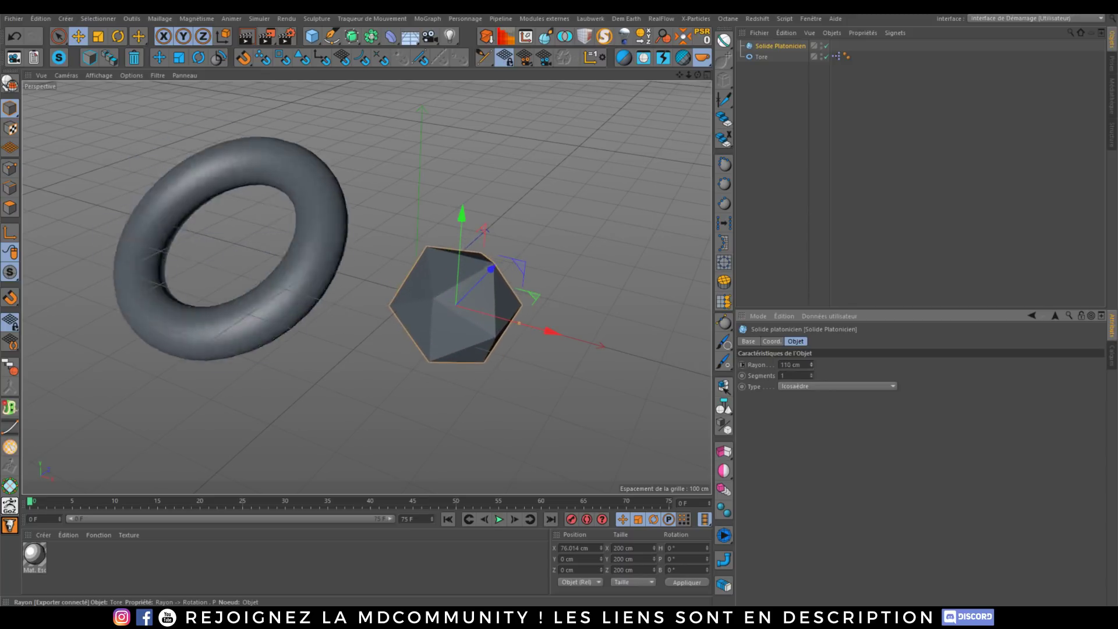
# Open the torus's XPresso graph and spread out the Solide Platonicien, range mapper and Tore nodes.
pyautogui.doubleClick(836, 57)
pyautogui.moveTo(401, 111); pyautogui.dragTo(496, 97)
pyautogui.moveTo(462, 136); pyautogui.dragTo(563, 187)
pyautogui.moveTo(402, 136); pyautogui.dragTo(454, 219)
pyautogui.moveTo(334, 137)
pyautogui.mouseDown()
pyautogui.moveTo(349, 216)
pyautogui.moveTo(361, 195)
pyautogui.mouseUp()
# Inspect the Range Mapper's 100–200 to 0°–360° settings, then delete all three nodes.
pyautogui.moveTo(451, 219); pyautogui.dragTo(441, 204)
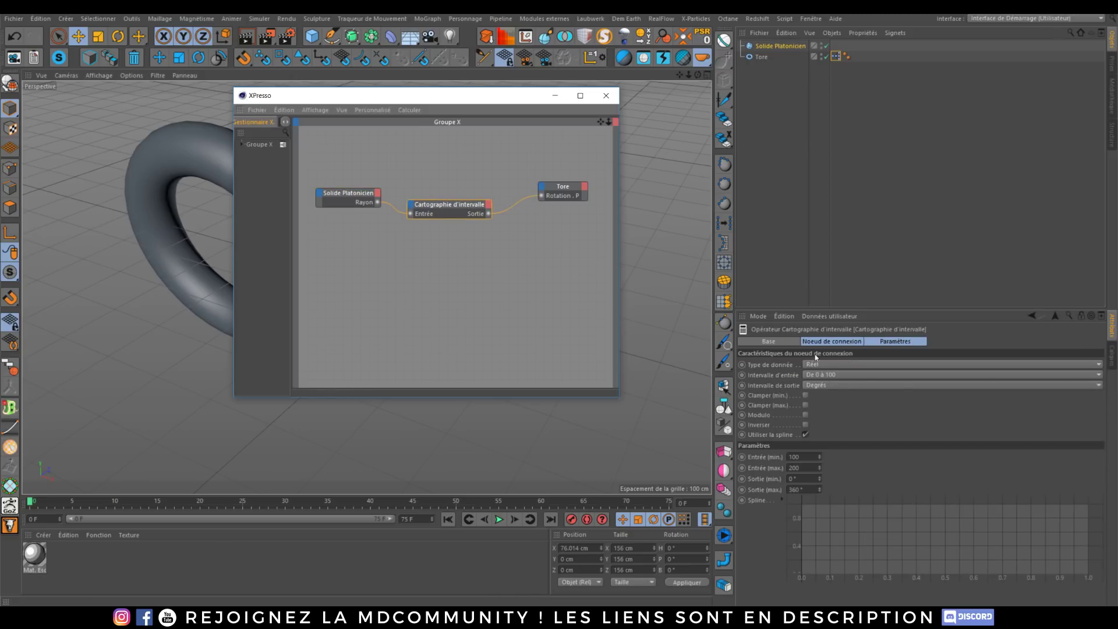
pyautogui.click(813, 467)
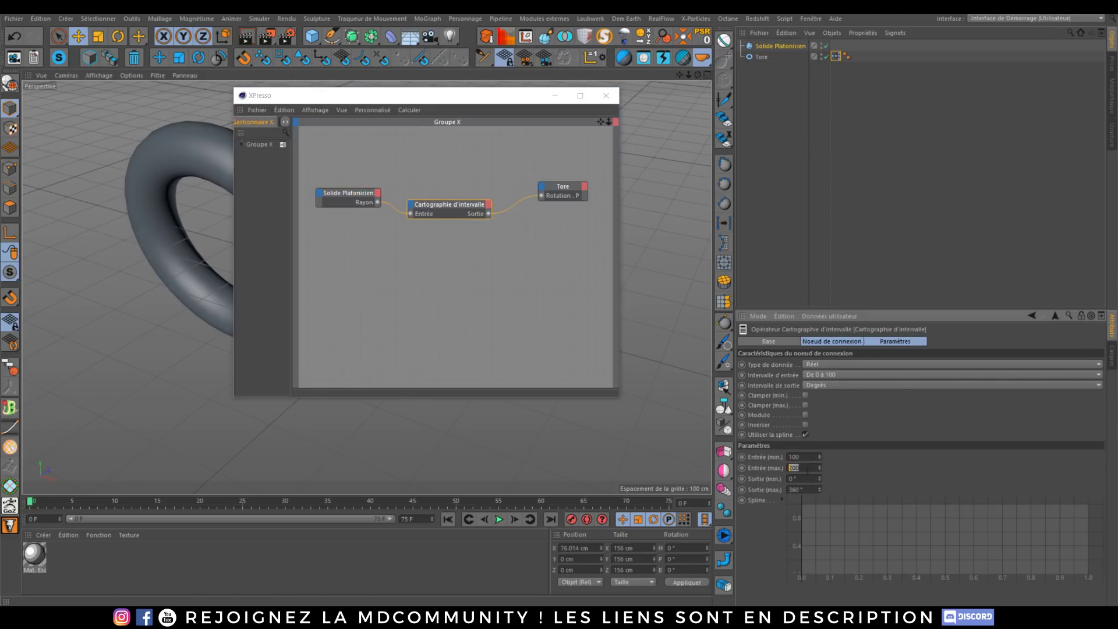
pyautogui.click(808, 456)
pyautogui.click(803, 489)
pyautogui.click(818, 366)
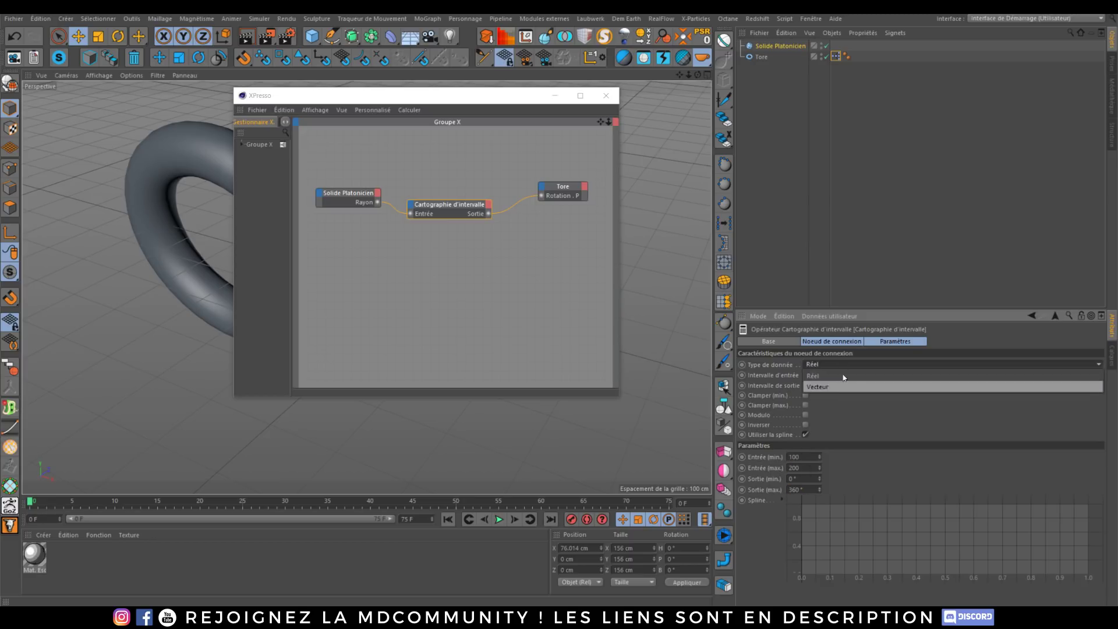
pyautogui.moveTo(547, 193); pyautogui.dragTo(535, 212)
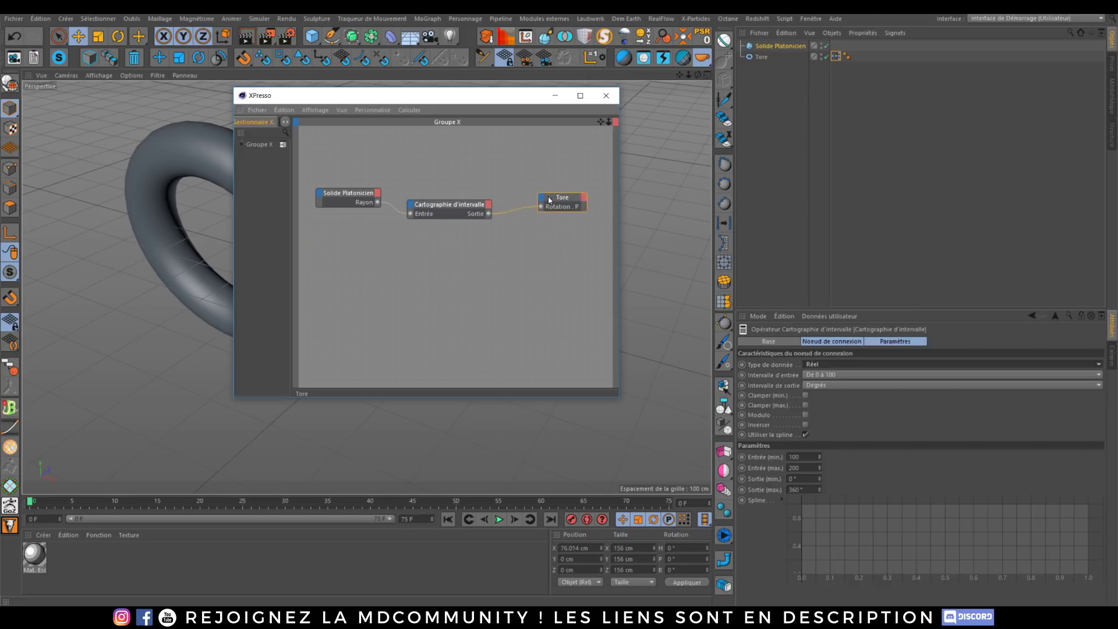
pyautogui.moveTo(578, 273); pyautogui.dragTo(337, 162)
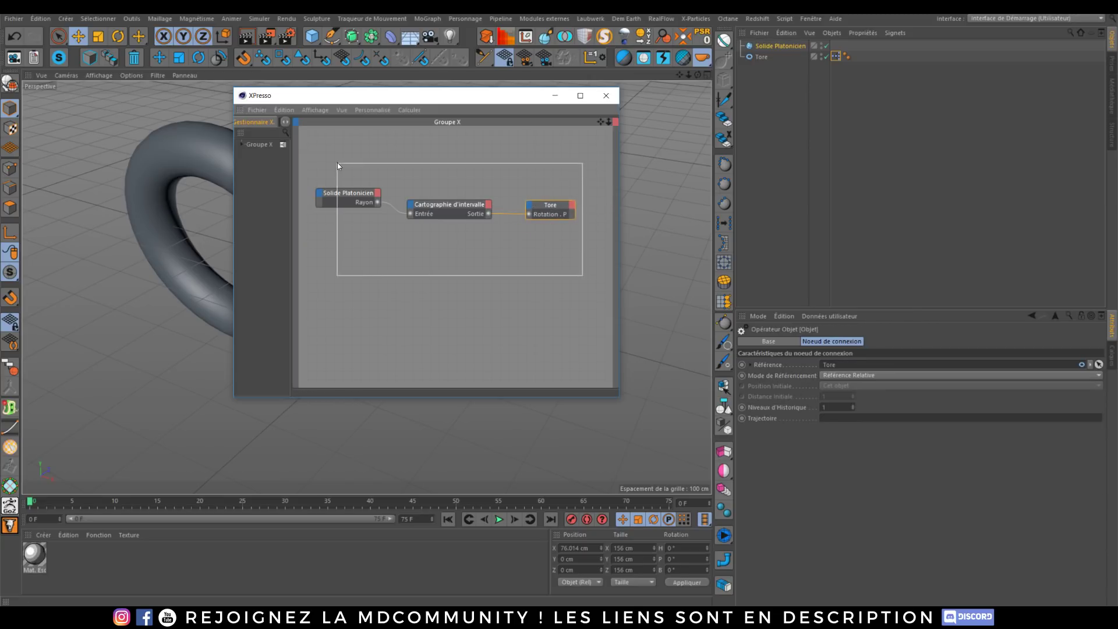
pyautogui.press('Delete')
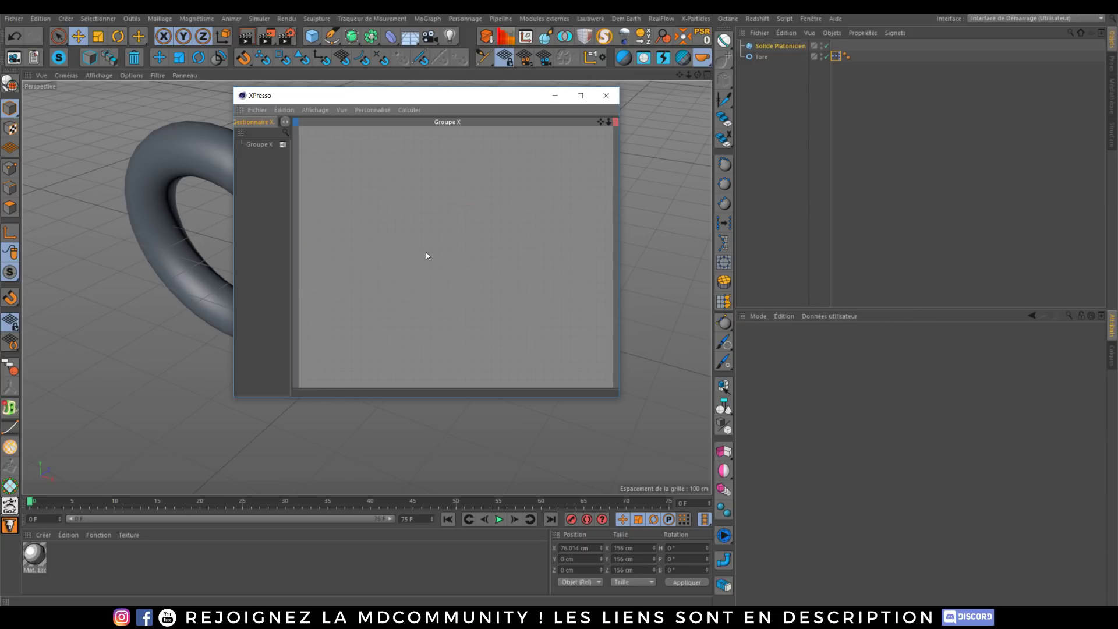
# Build new Solide Platonicien and Tore nodes linking the solid's Rayon to the torus radius.
pyautogui.moveTo(762, 45); pyautogui.dragTo(348, 198)
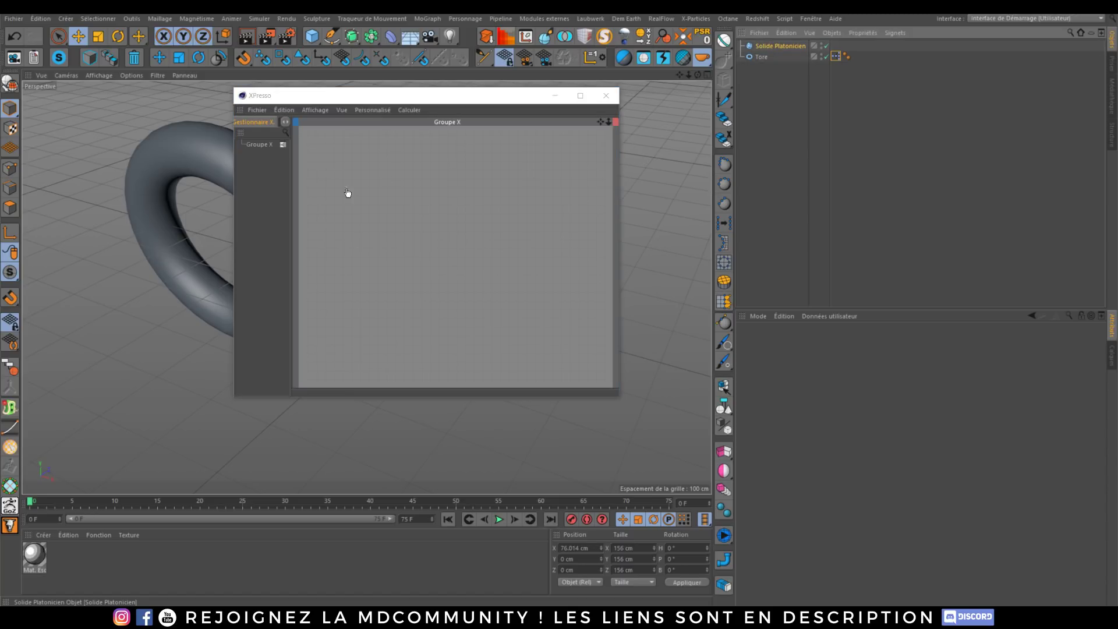
pyautogui.moveTo(520, 223); pyautogui.dragTo(512, 201)
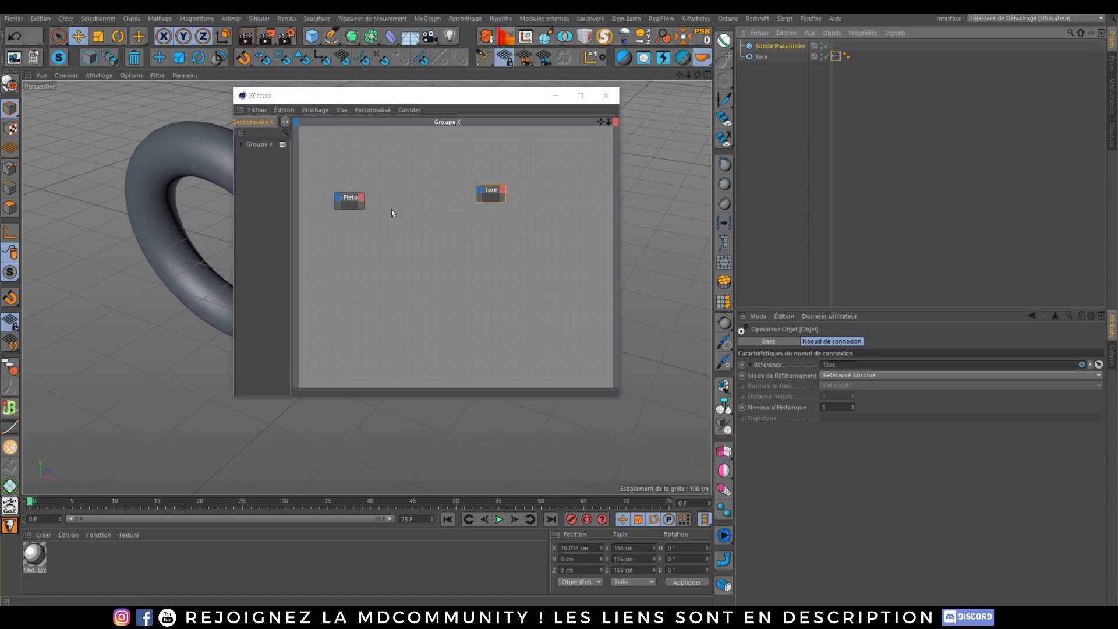
pyautogui.moveTo(363, 204); pyautogui.dragTo(417, 205)
pyautogui.click(760, 56)
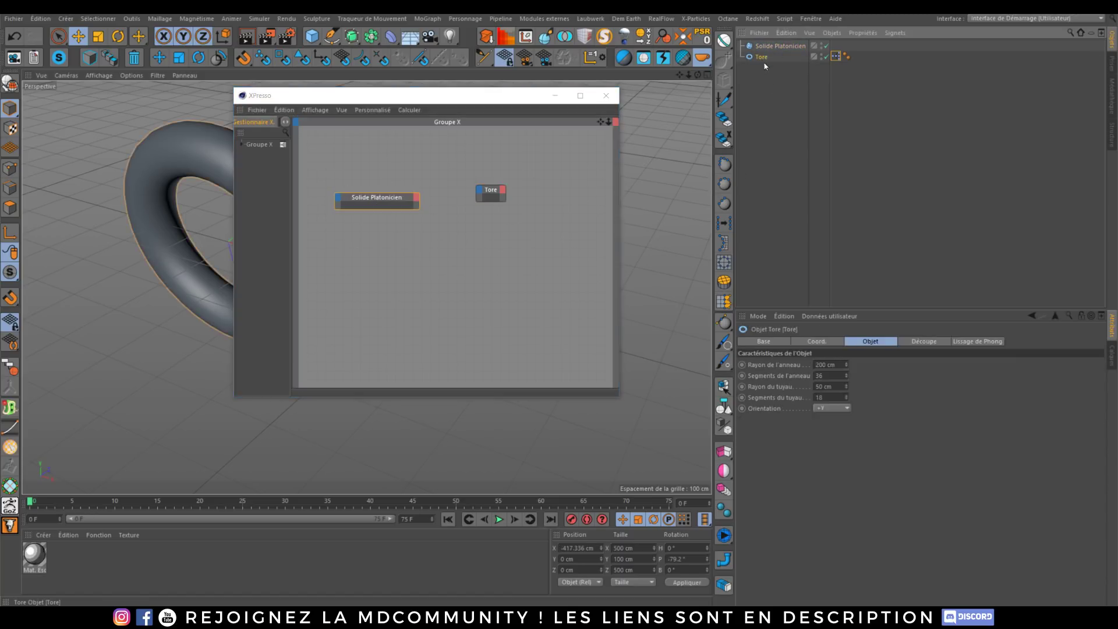
pyautogui.moveTo(765, 363); pyautogui.dragTo(484, 193)
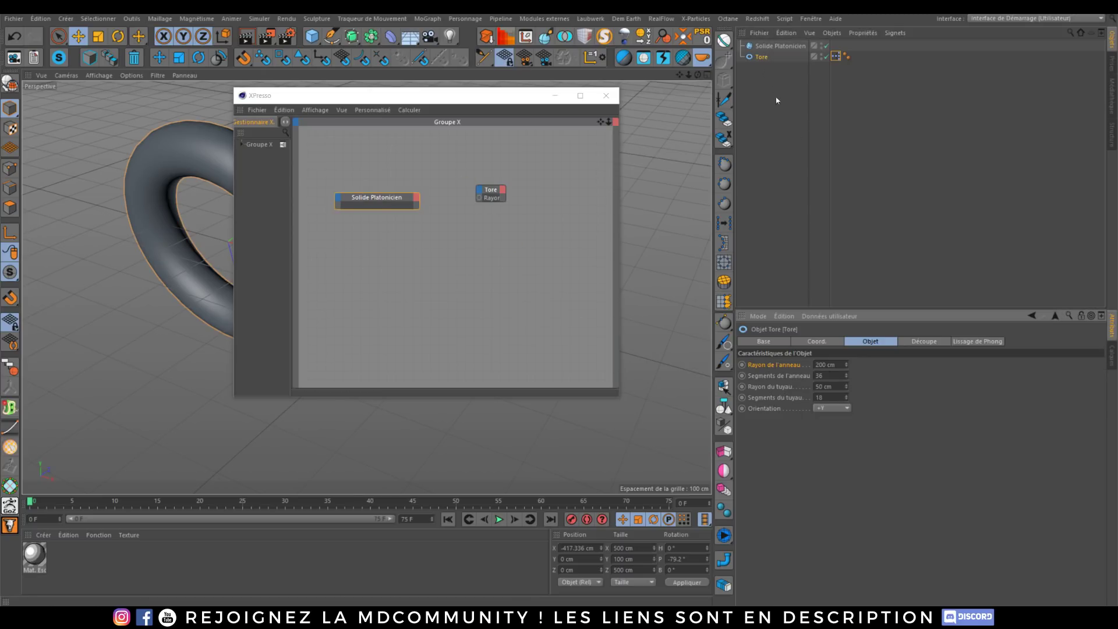
pyautogui.click(770, 47)
pyautogui.moveTo(759, 367)
pyautogui.mouseDown()
pyautogui.moveTo(419, 202)
pyautogui.moveTo(477, 199)
pyautogui.mouseUp()
pyautogui.moveTo(383, 190); pyautogui.dragTo(390, 182)
# Delete both test nodes and their link, and close the XPresso editor.
pyautogui.keyDown('shift'); pyautogui.click(490, 190); pyautogui.keyUp('shift')
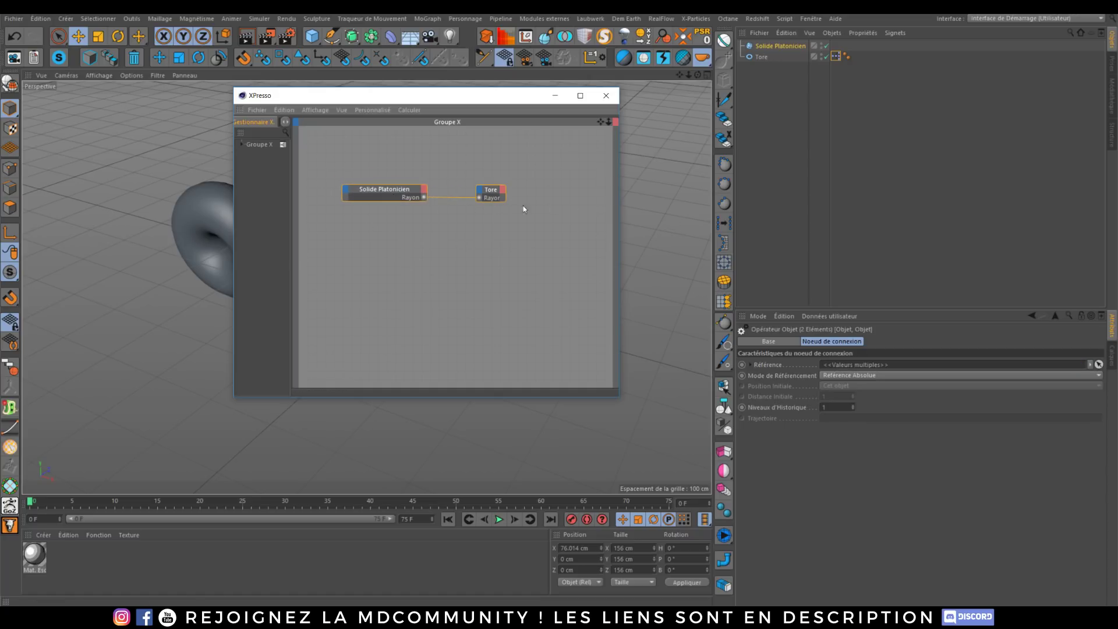
pyautogui.press('Delete')
pyautogui.click(606, 95)
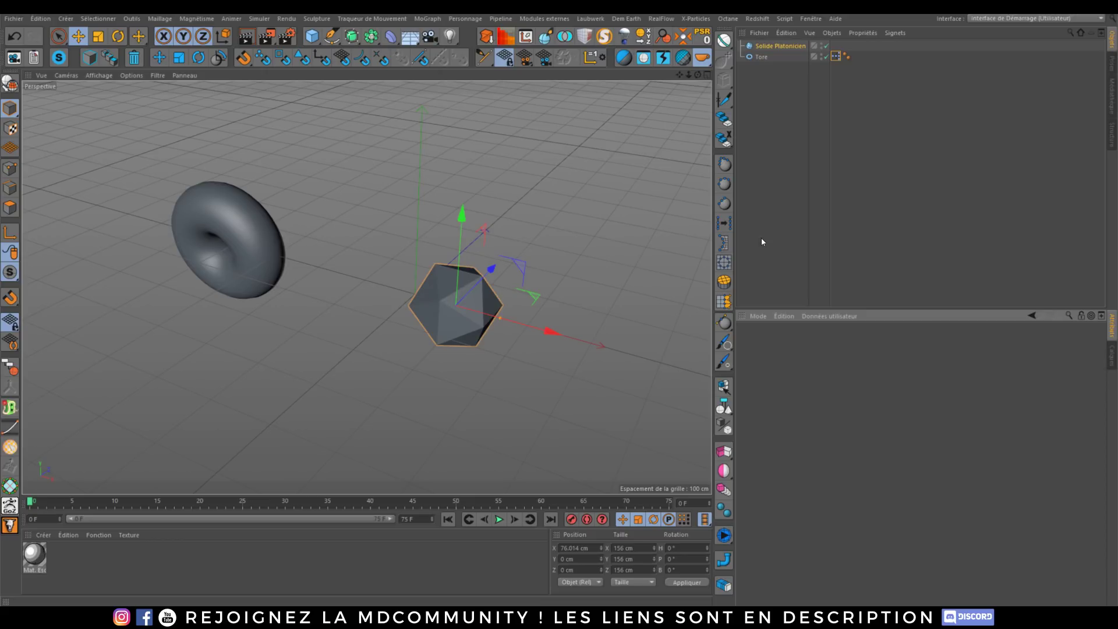
# Delete the torus and platonic solid to leave an empty grid, and open the primitives palette.
pyautogui.moveTo(770, 100); pyautogui.dragTo(743, 45)
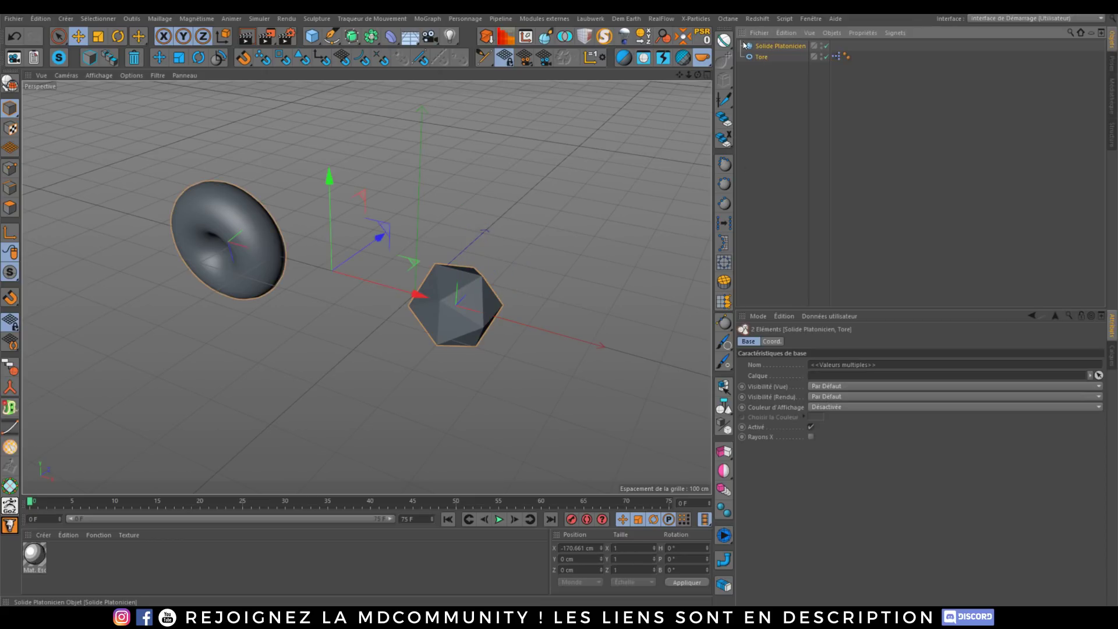
pyautogui.press('Delete')
pyautogui.moveTo(392, 272)
pyautogui.keyDown('alt'); pyautogui.mouseDown()
pyautogui.moveTo(367, 285)
pyautogui.moveTo(382, 279)
pyautogui.mouseUp(); pyautogui.keyUp('alt')
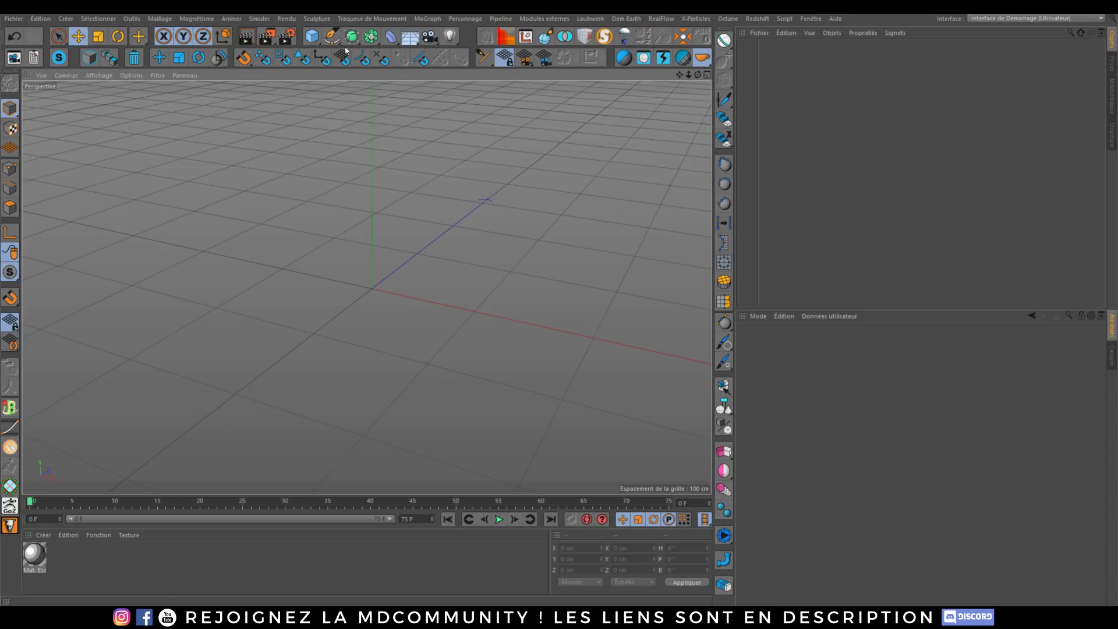
pyautogui.click(311, 40)
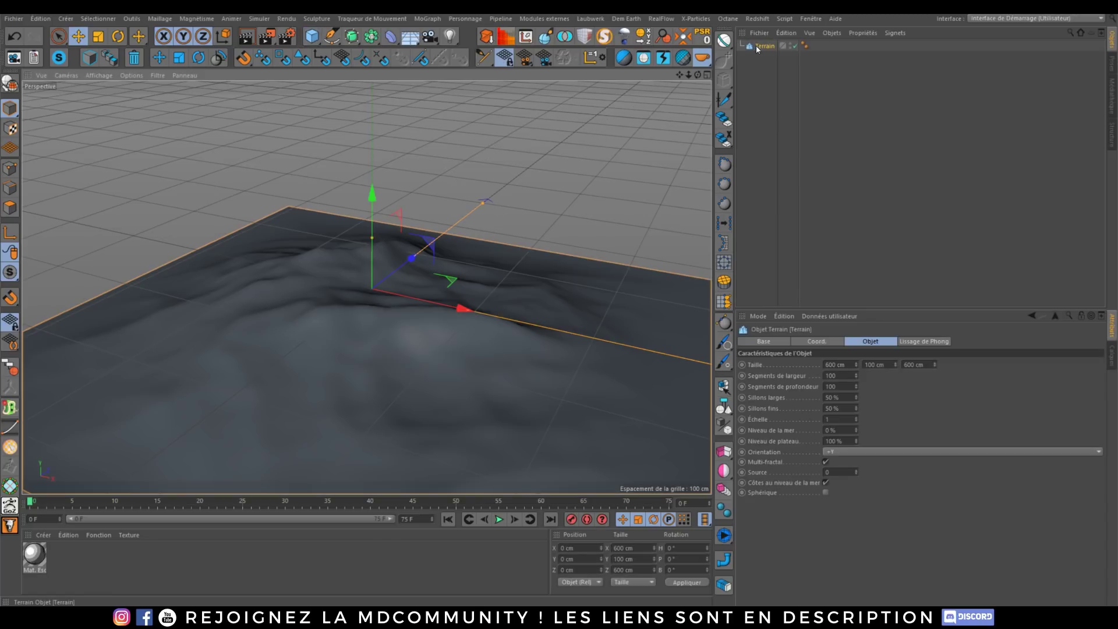
# Add a new icosahedron Platonic Solid and play back the timeline.
pyautogui.click(311, 36)
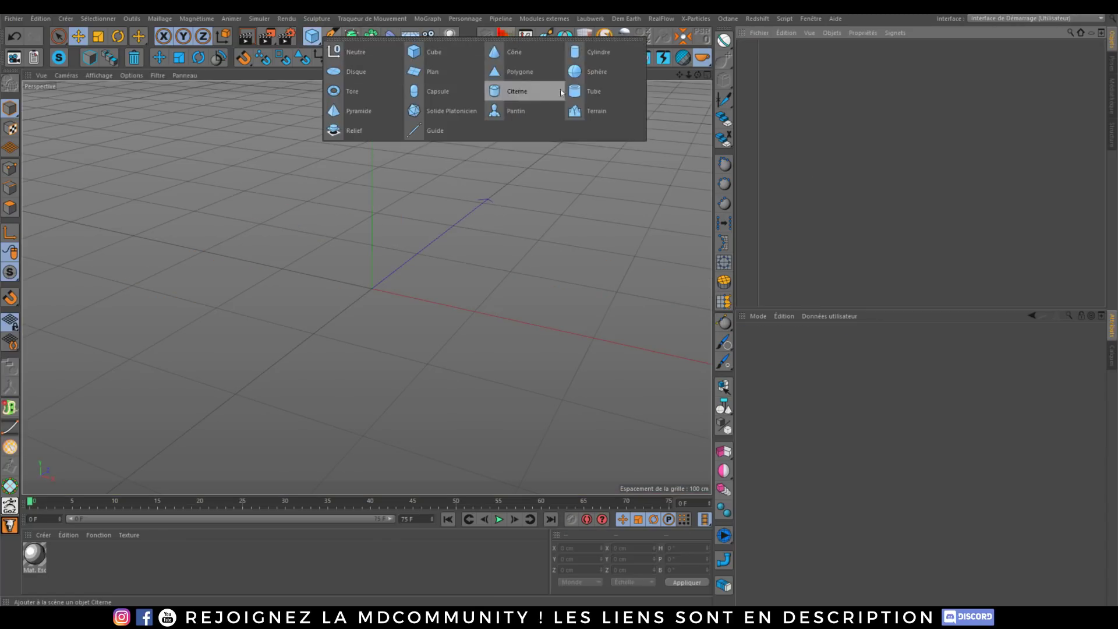
pyautogui.click(448, 111)
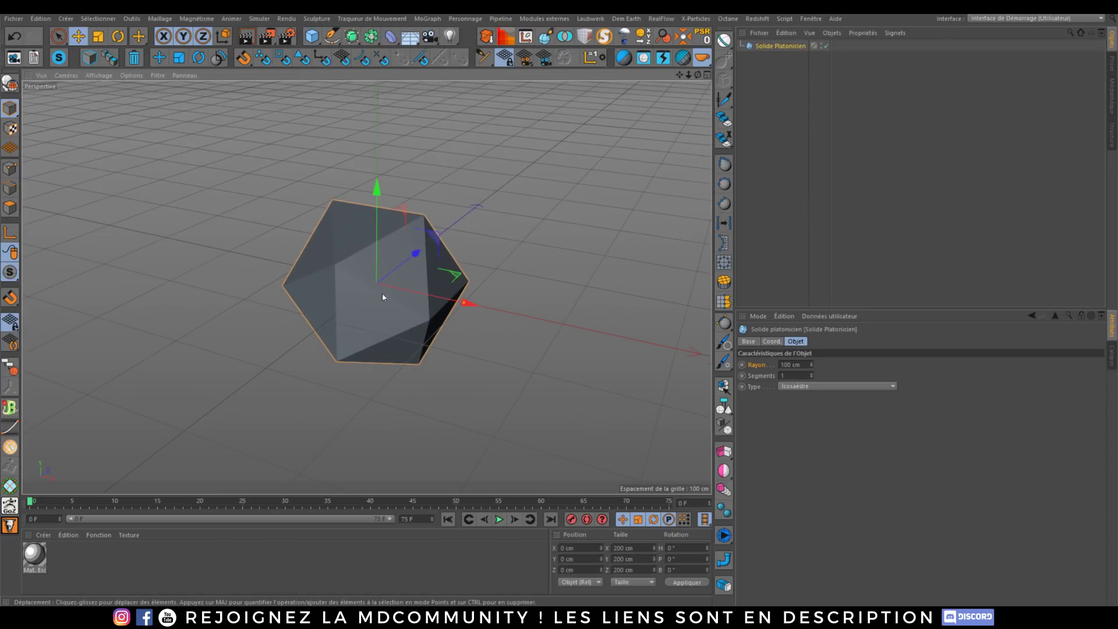
pyautogui.moveTo(365, 323)
pyautogui.keyDown('alt'); pyautogui.mouseDown()
pyautogui.moveTo(355, 312)
pyautogui.moveTo(397, 268)
pyautogui.mouseUp(); pyautogui.keyUp('alt')
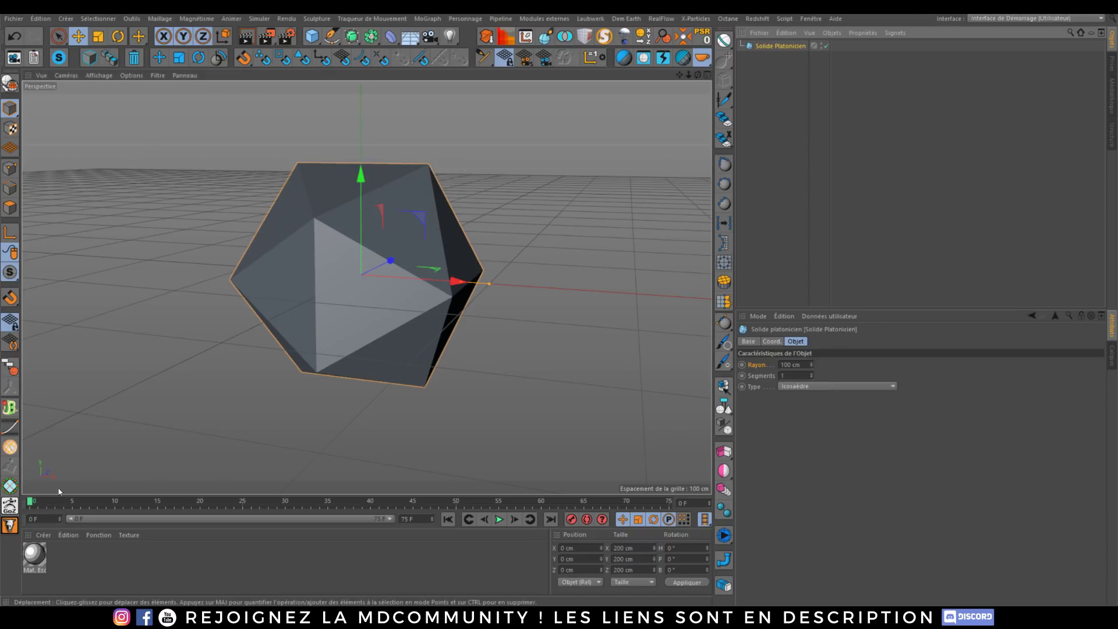
pyautogui.press('F8')
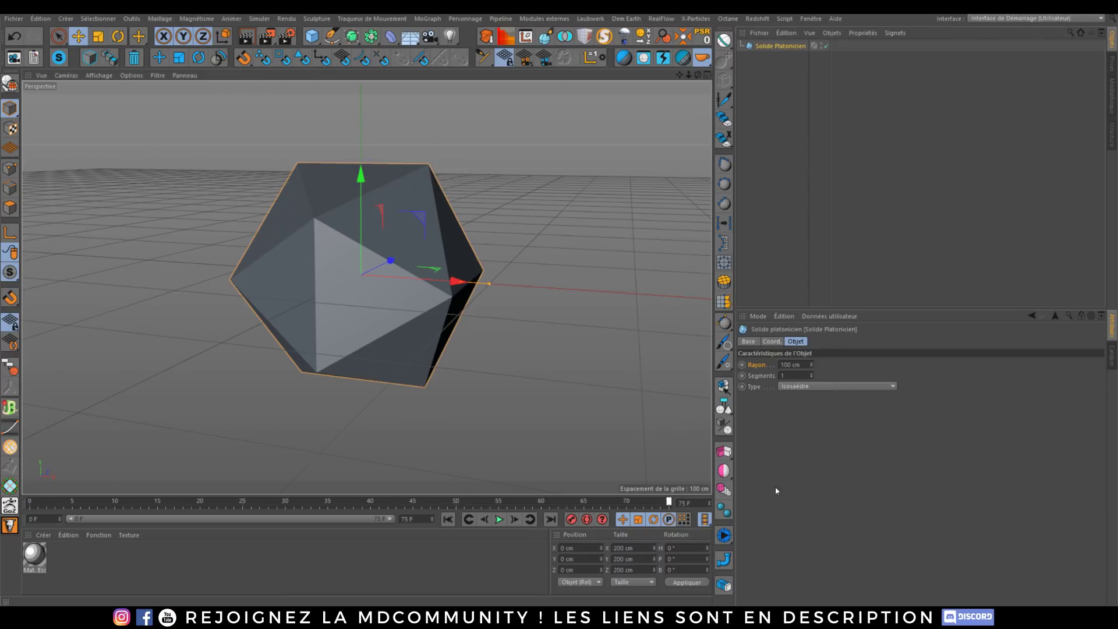
# Rotate the solid's pitch to 244°, then undo it back to 0°.
pyautogui.click(772, 341)
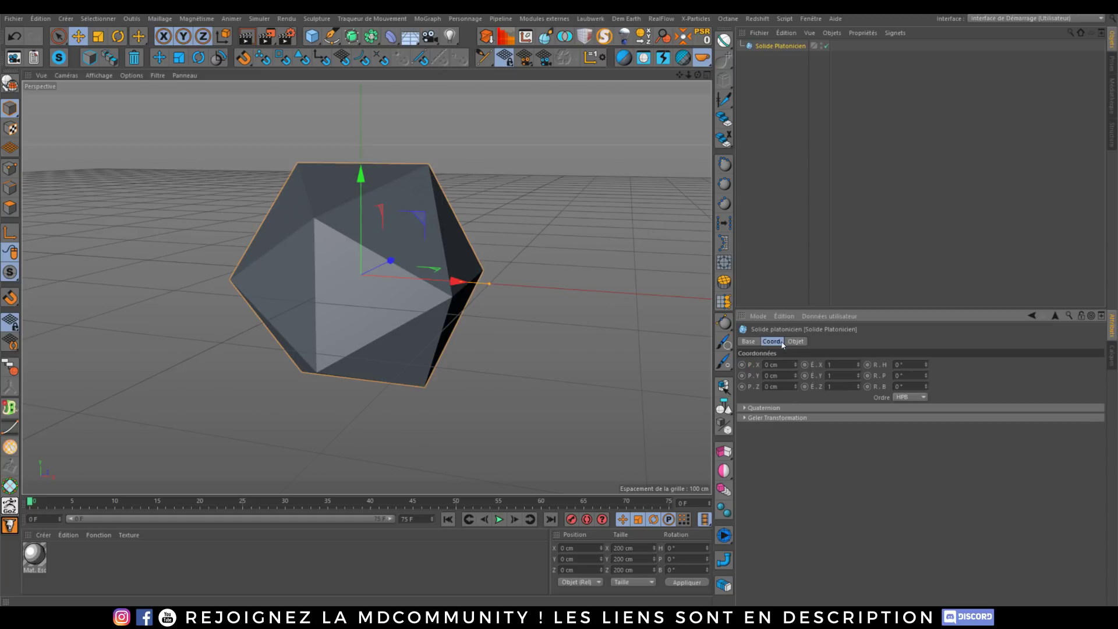
pyautogui.moveTo(929, 378); pyautogui.dragTo(640, 520)
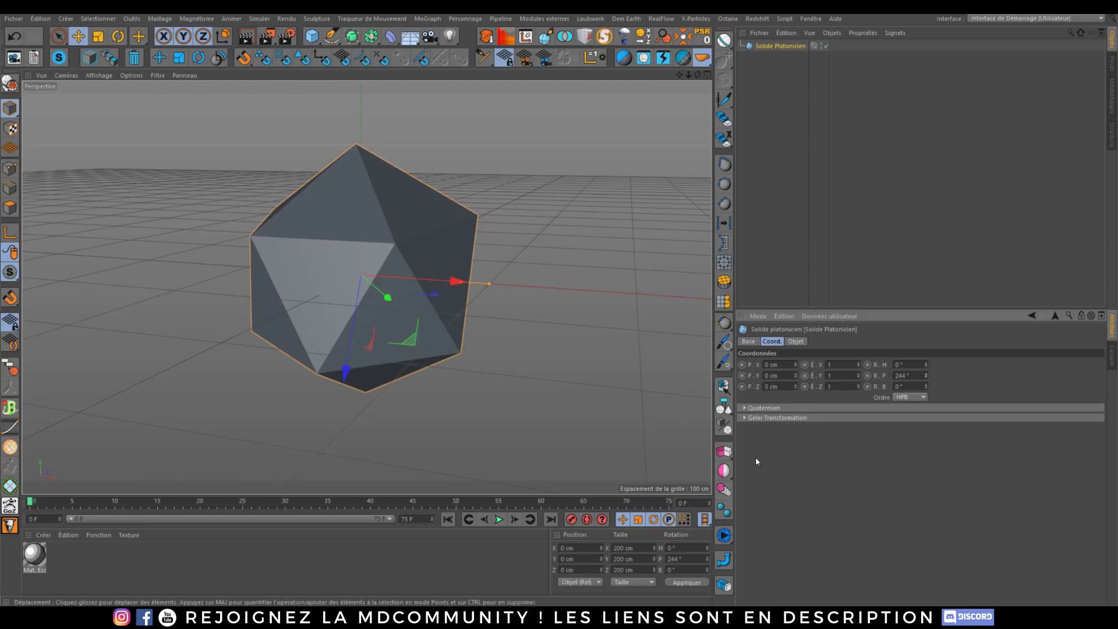
pyautogui.hotkey('ctrl', 'z')
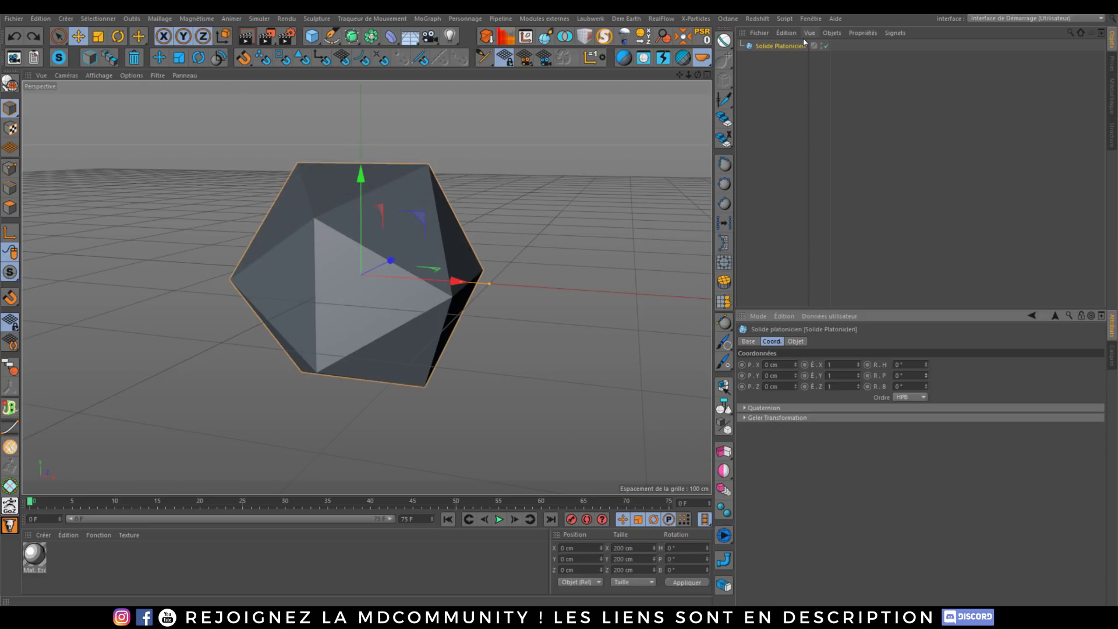
# Add an XPresso tag to the platonic solid and drop a Solide Platonicien node into its graph.
pyautogui.rightClick(793, 45)
pyautogui.moveTo(871, 25)
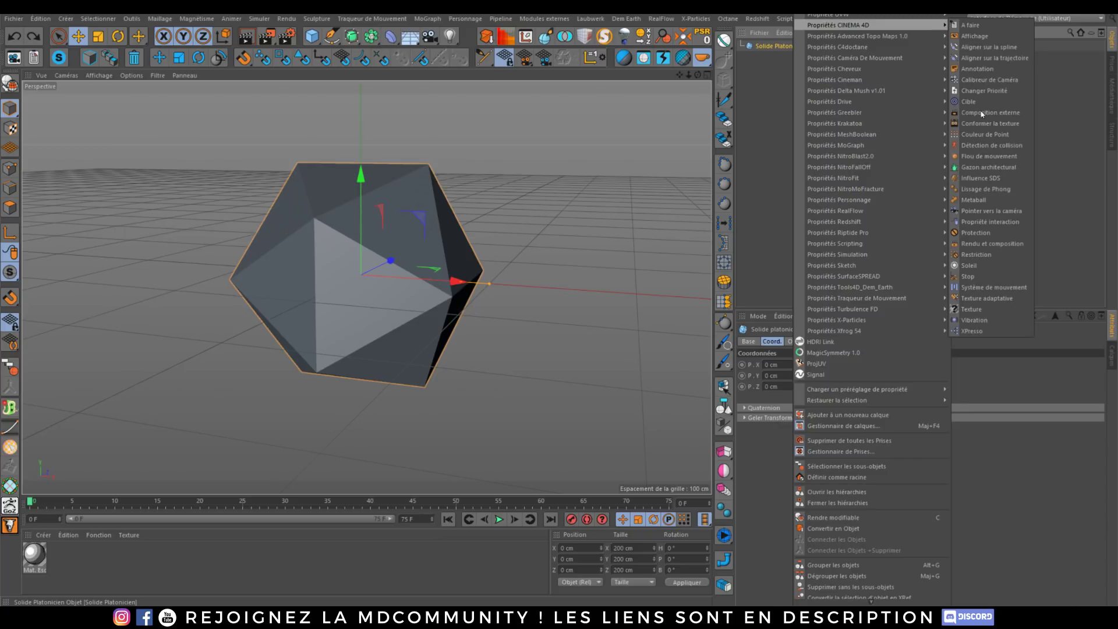
pyautogui.click(977, 333)
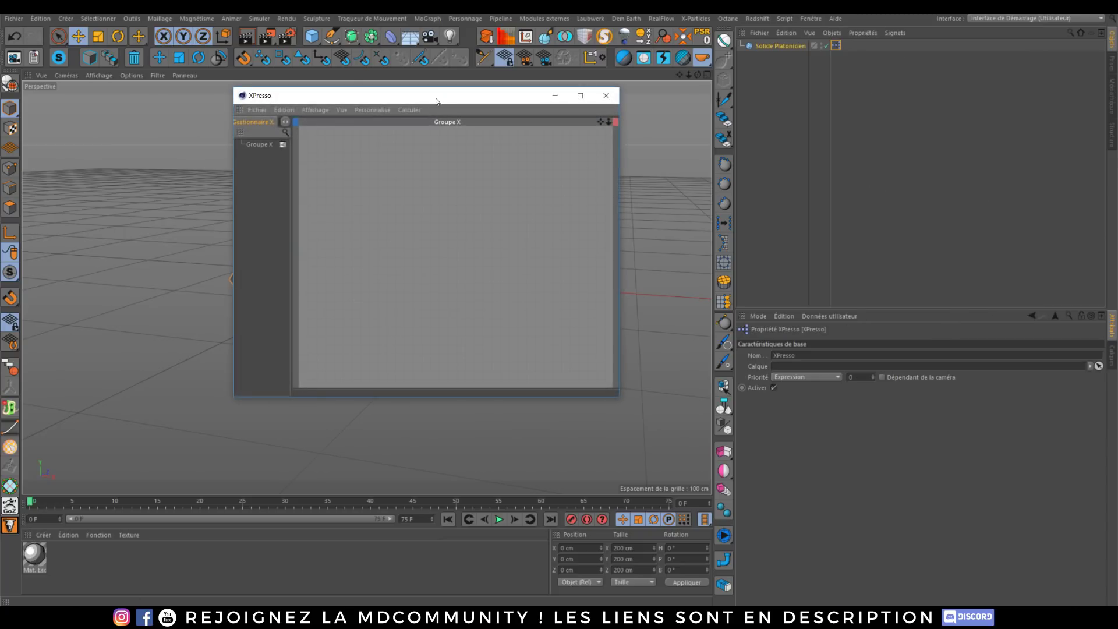
pyautogui.moveTo(437, 101); pyautogui.dragTo(604, 137)
pyautogui.moveTo(780, 46)
pyautogui.mouseDown()
pyautogui.moveTo(640, 231)
pyautogui.moveTo(658, 261)
pyautogui.moveTo(680, 241)
pyautogui.mouseUp()
pyautogui.moveTo(671, 135); pyautogui.dragTo(542, 113)
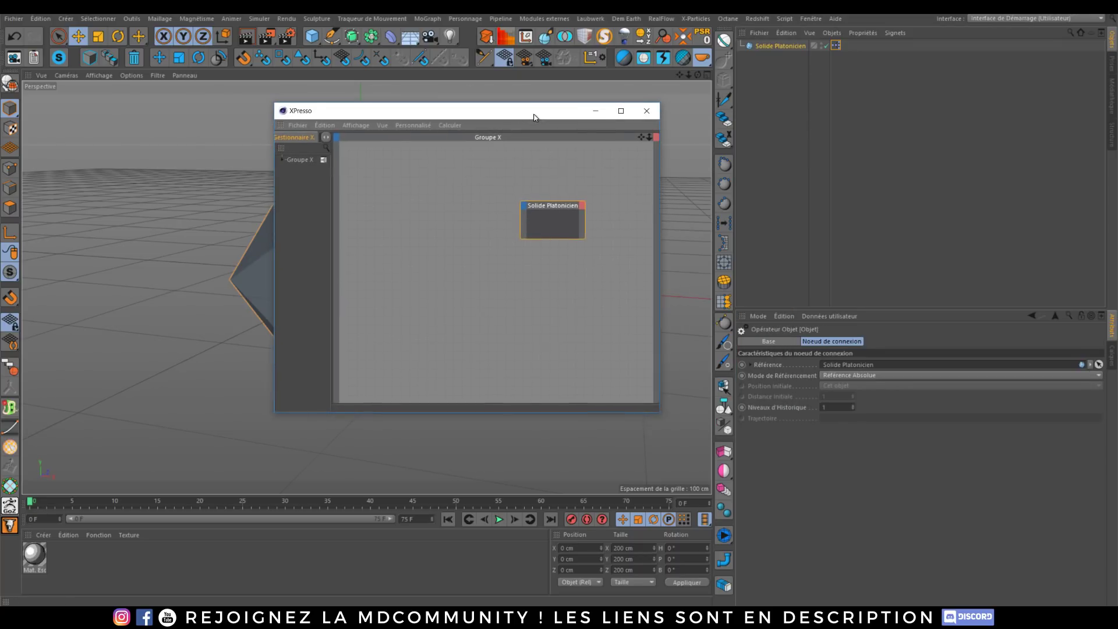
# Undo the 47° pitch rotation back to 0° and expose a Rotation.P input on the solid's node.
pyautogui.click(808, 43)
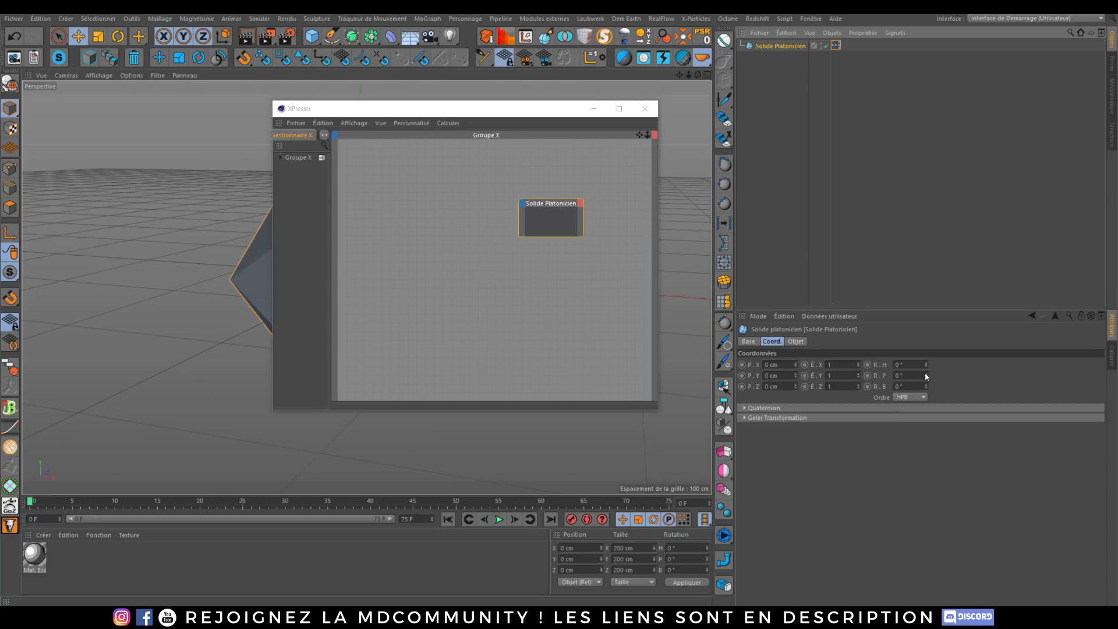
pyautogui.moveTo(926, 376); pyautogui.dragTo(949, 376)
pyautogui.hotkey('ctrl', 'z')
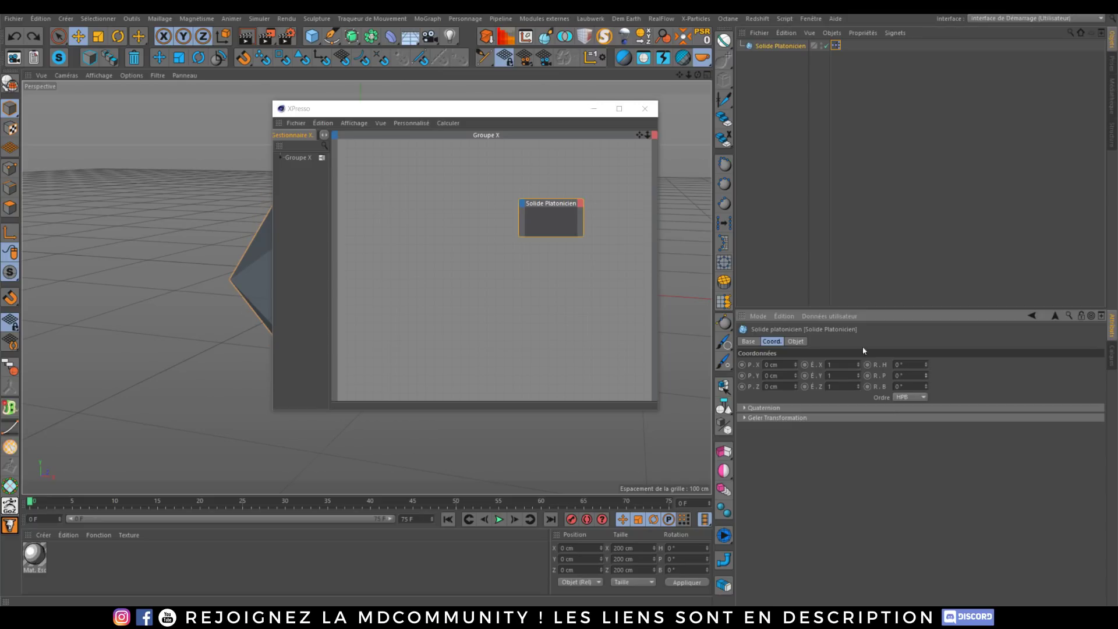
pyautogui.moveTo(885, 376); pyautogui.dragTo(523, 207)
# Add a Temps (Time) node and wire its output into the solid's Rotation.P.
pyautogui.rightClick(384, 205)
pyautogui.moveTo(576, 209)
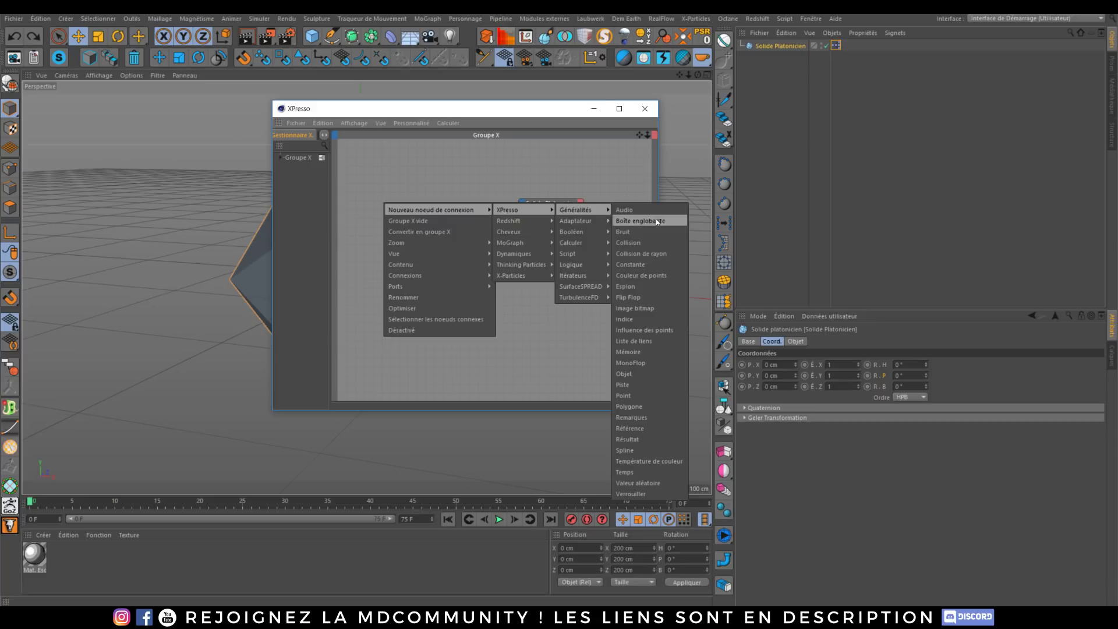
pyautogui.click(630, 472)
pyautogui.moveTo(383, 198); pyautogui.dragTo(521, 222)
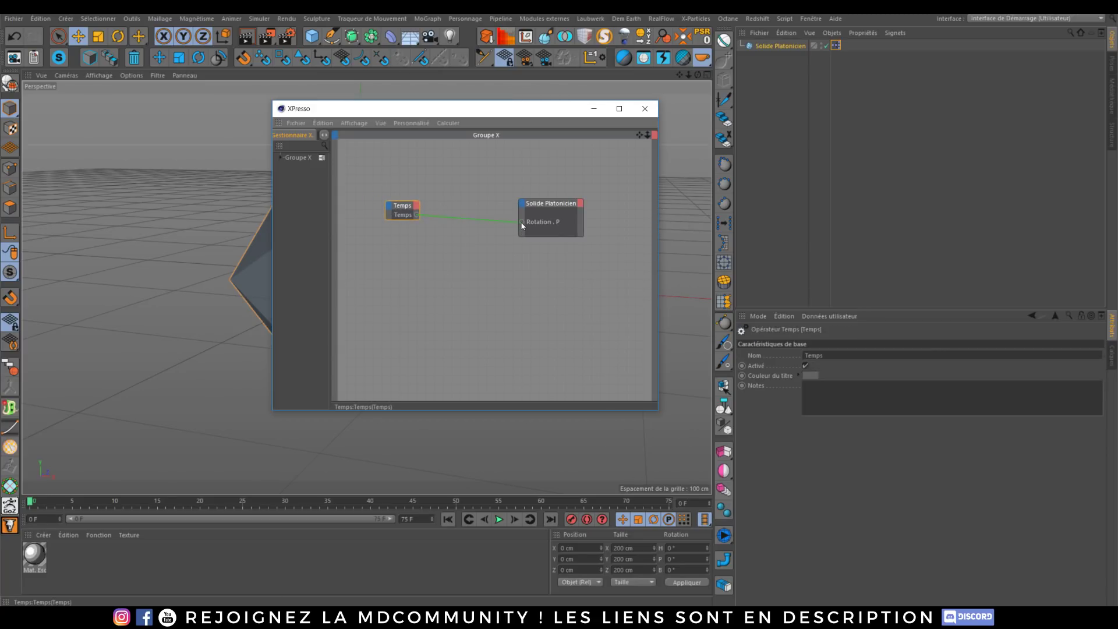
pyautogui.moveTo(454, 108); pyautogui.dragTo(738, 106)
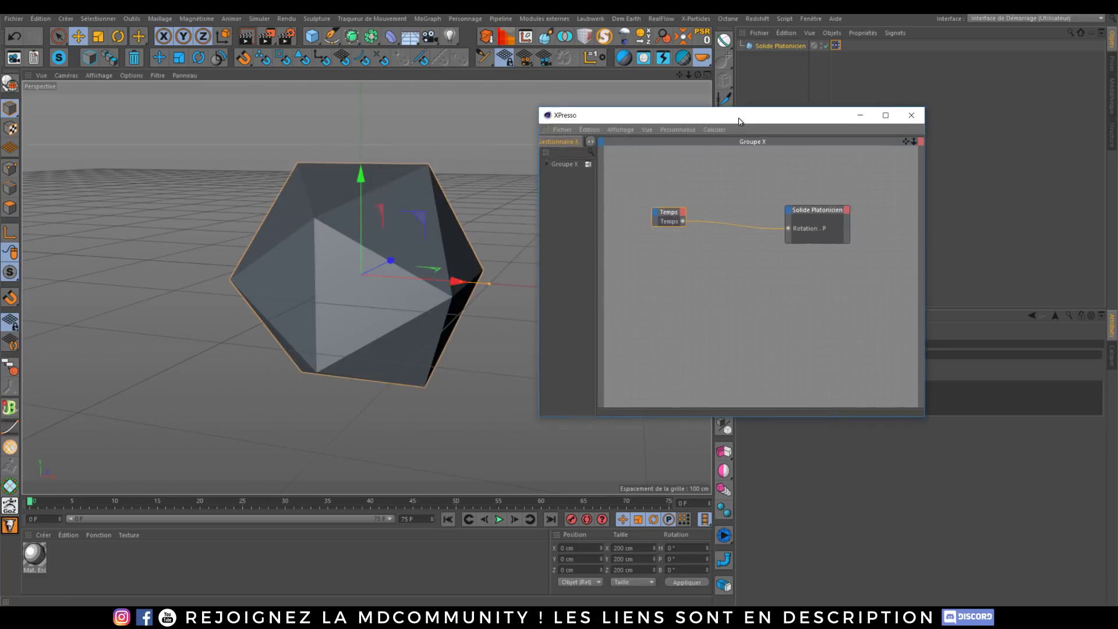
# Play the animation to check the pitch spin, including frame 75, then return to frame 0.
pyautogui.click(499, 519)
pyautogui.click(499, 518)
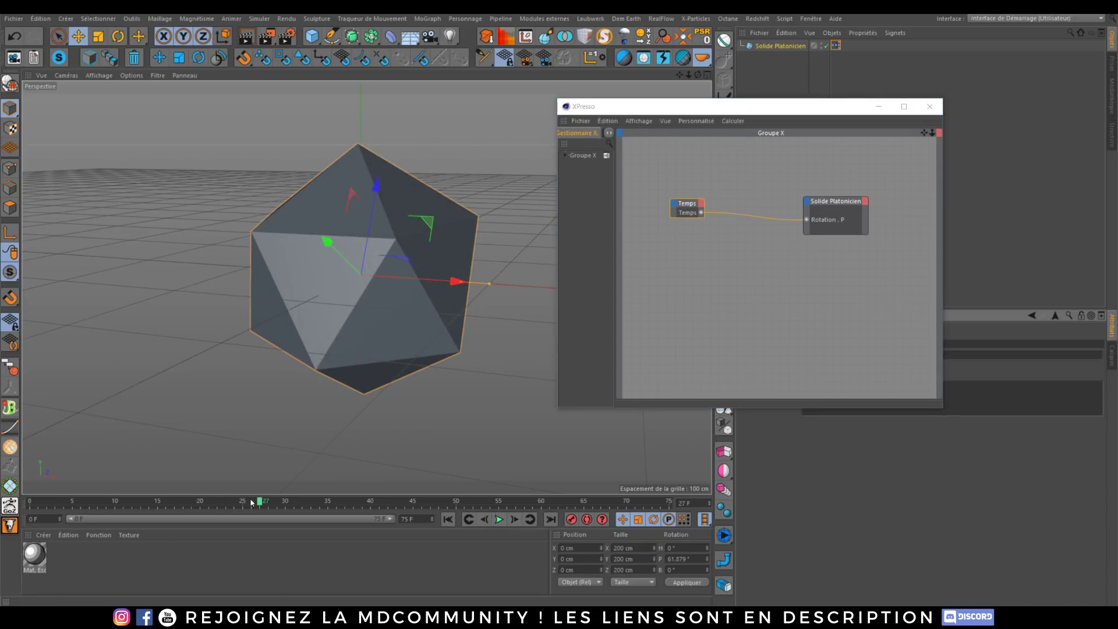
pyautogui.moveTo(252, 502); pyautogui.dragTo(669, 502)
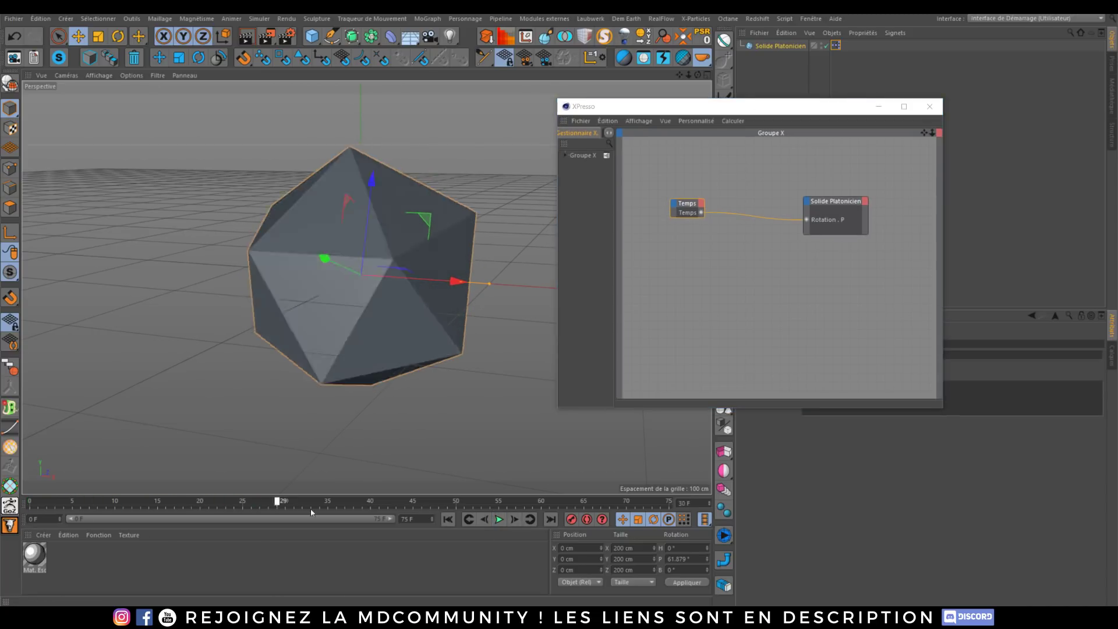
pyautogui.click(500, 520)
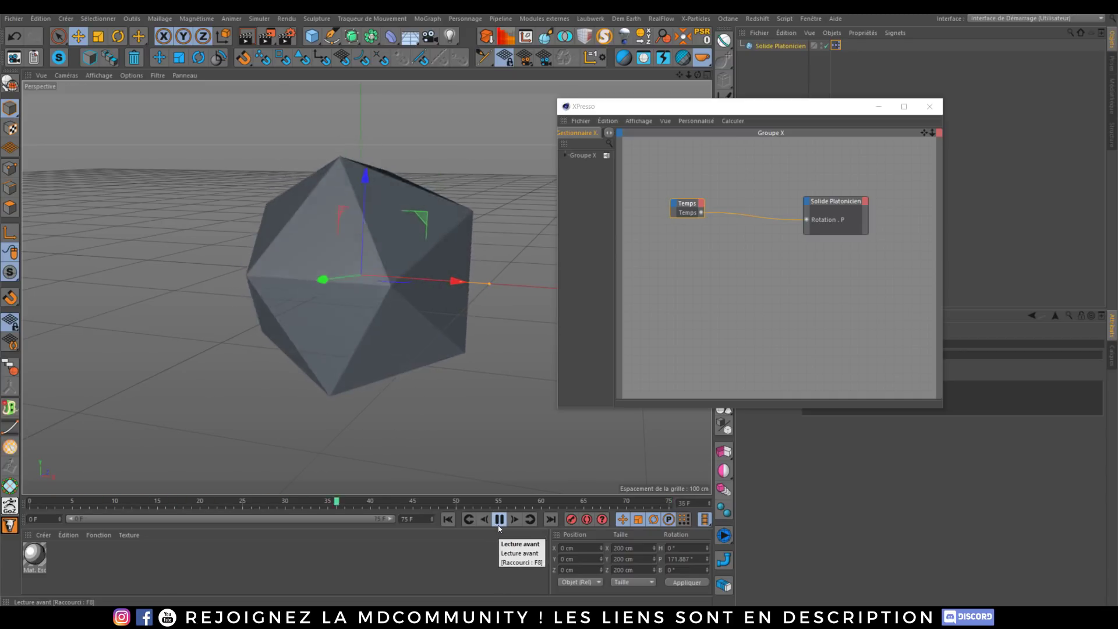
pyautogui.click(499, 519)
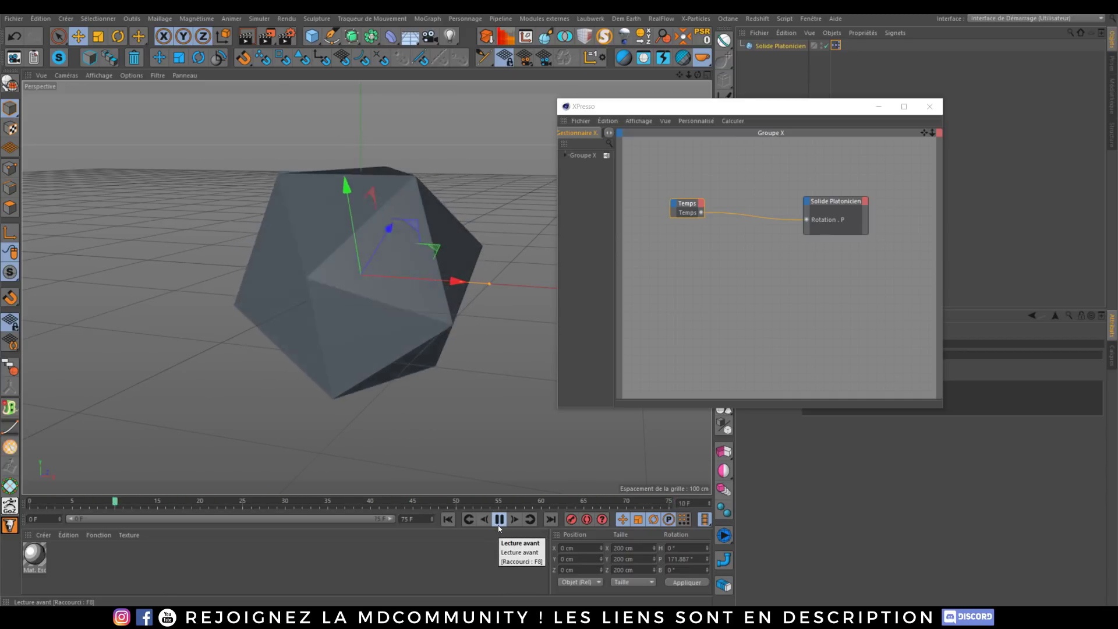
pyautogui.click(166, 503)
pyautogui.moveTo(166, 503); pyautogui.dragTo(29, 503)
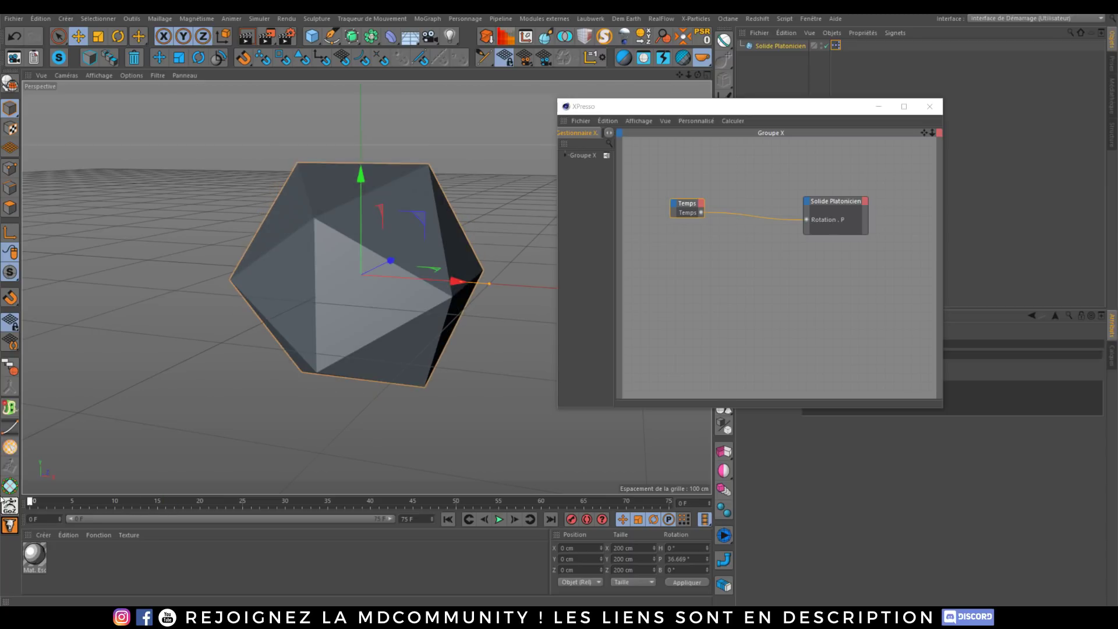
pyautogui.moveTo(721, 112); pyautogui.dragTo(325, 107)
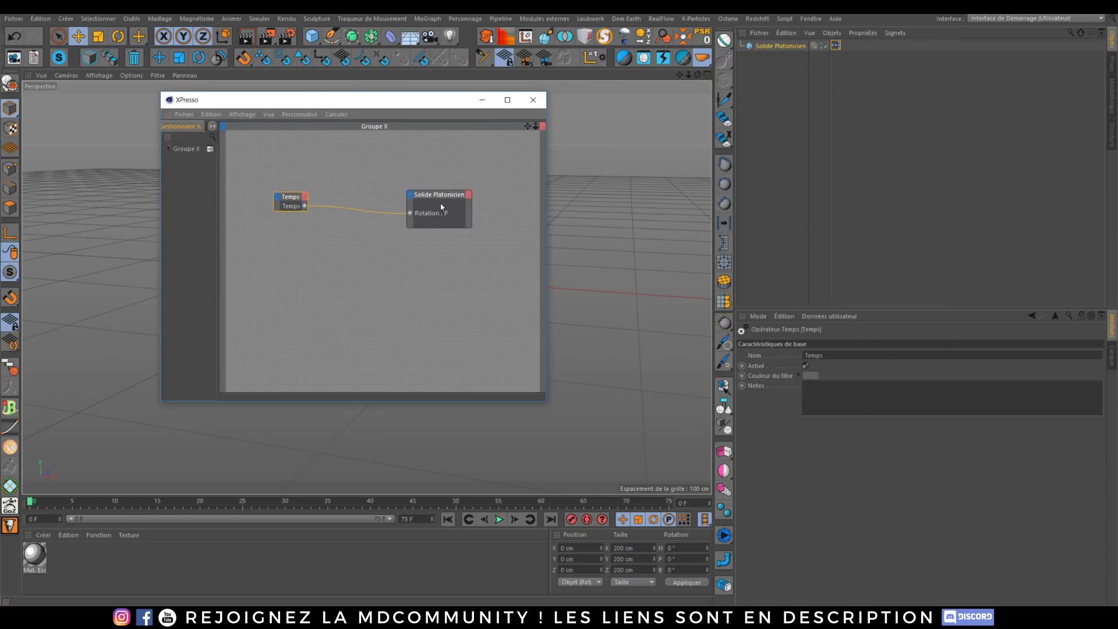
# Shift the solid's node right, insert a Maths Addition node between Temps and Rotation.P, then close the editor.
pyautogui.click(457, 204)
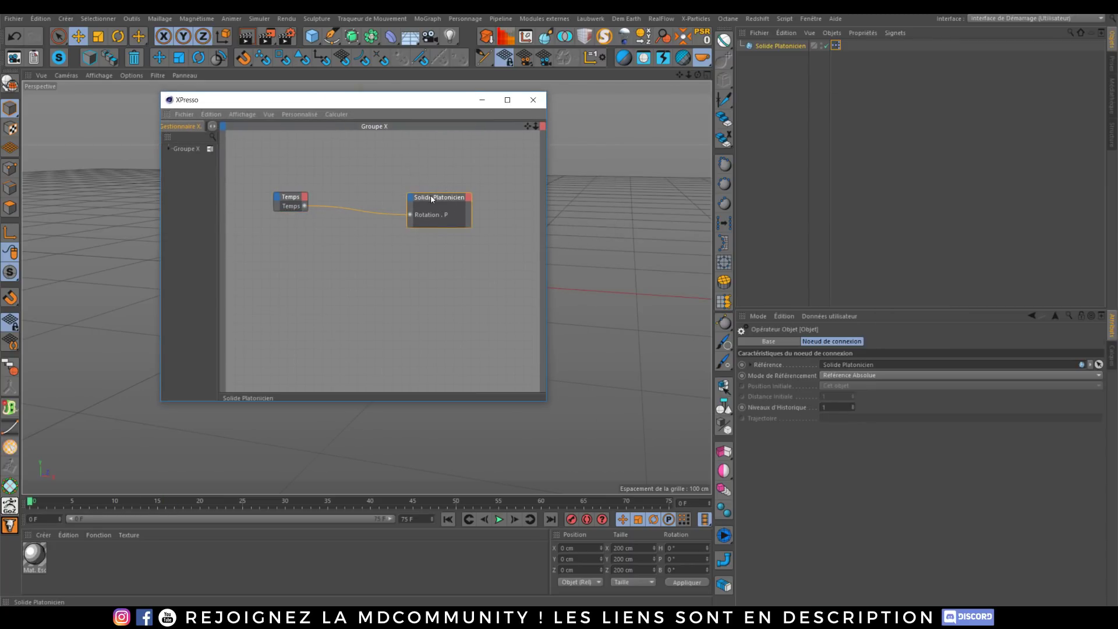
pyautogui.moveTo(431, 194); pyautogui.dragTo(466, 188)
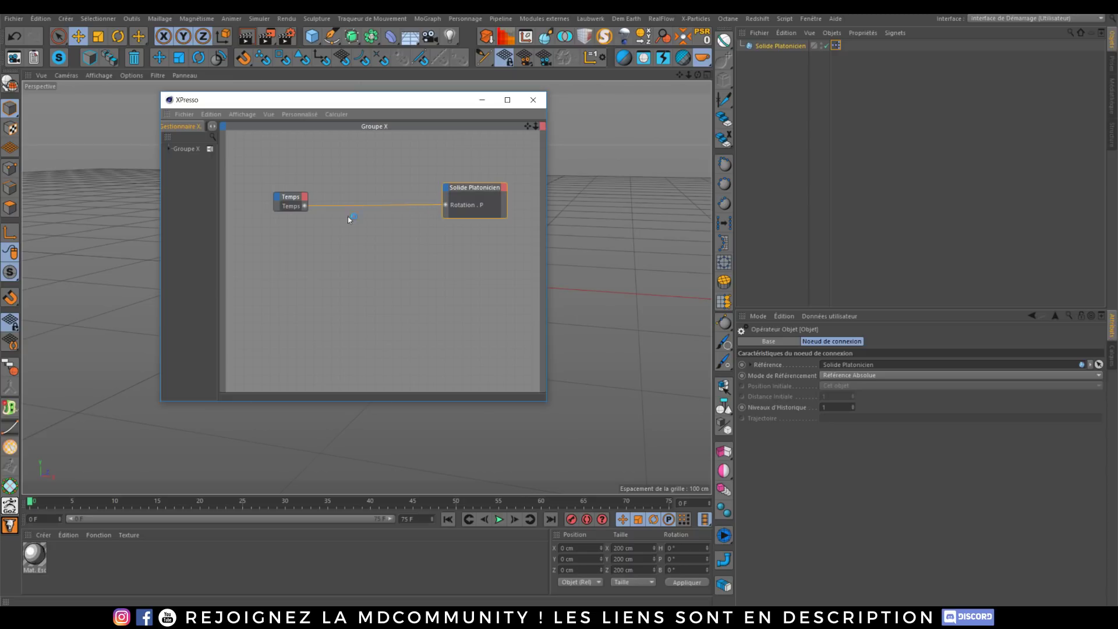
pyautogui.rightClick(366, 222)
pyautogui.moveTo(554, 258)
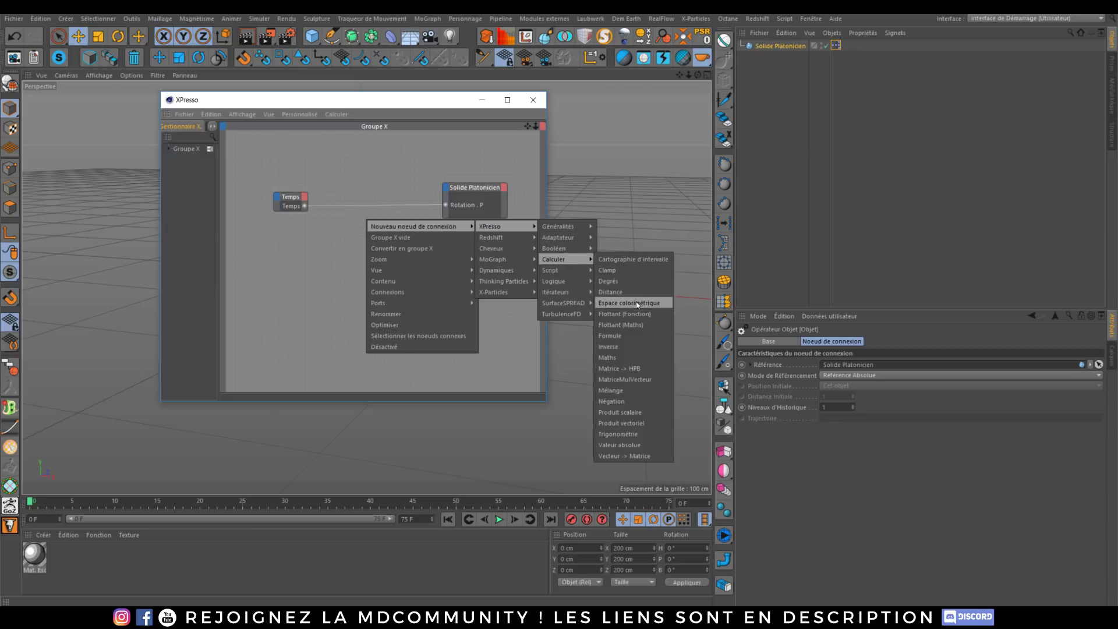
pyautogui.click(620, 346)
pyautogui.moveTo(343, 214)
pyautogui.mouseDown()
pyautogui.moveTo(352, 234)
pyautogui.moveTo(374, 201)
pyautogui.moveTo(422, 215)
pyautogui.moveTo(446, 204)
pyautogui.mouseUp()
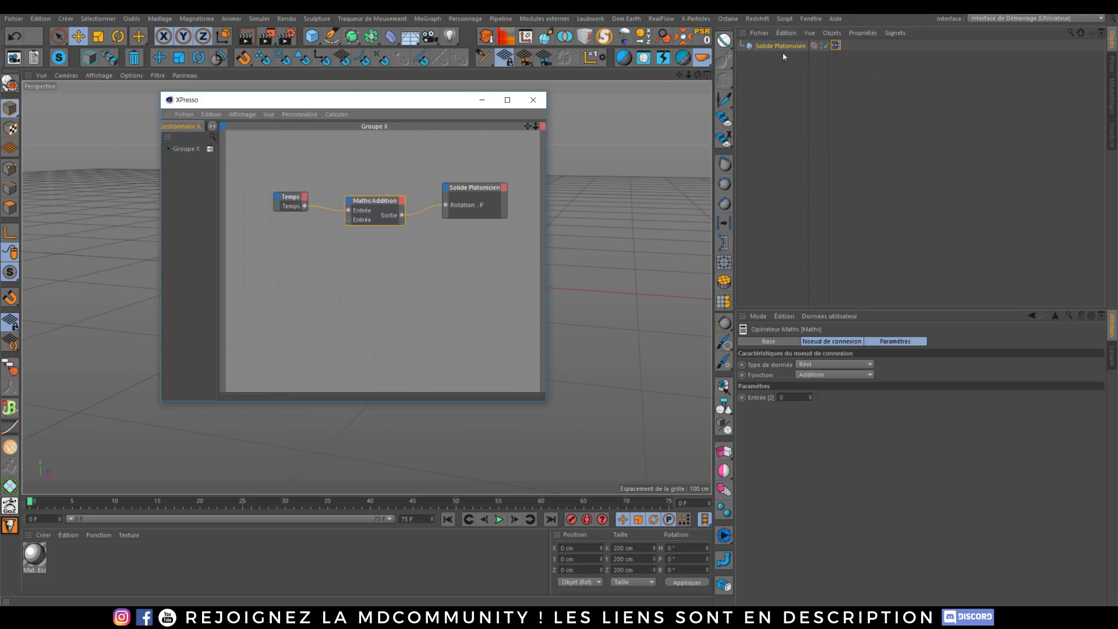
pyautogui.click(766, 44)
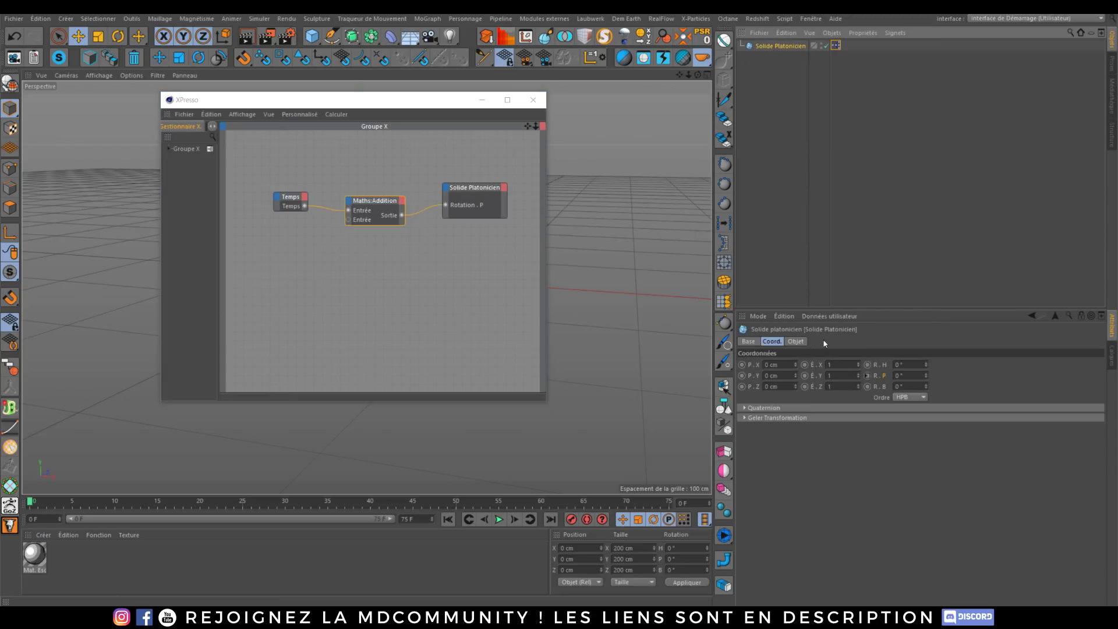
pyautogui.click(481, 100)
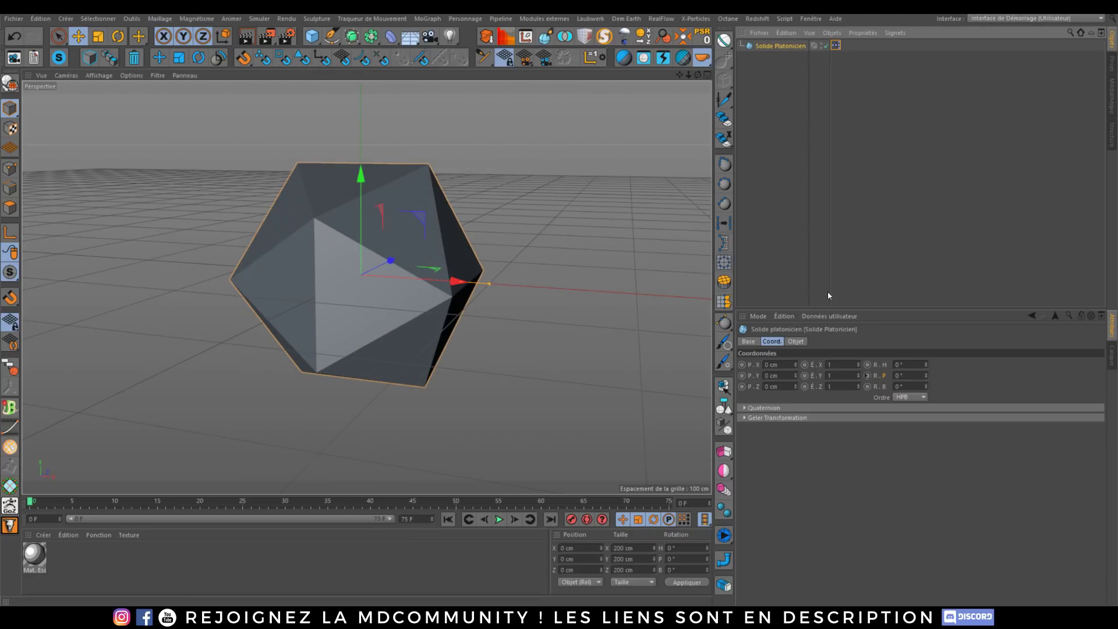
# In the user data manager, delete the default entry and add a group named Rot Perp.
pyautogui.click(830, 317)
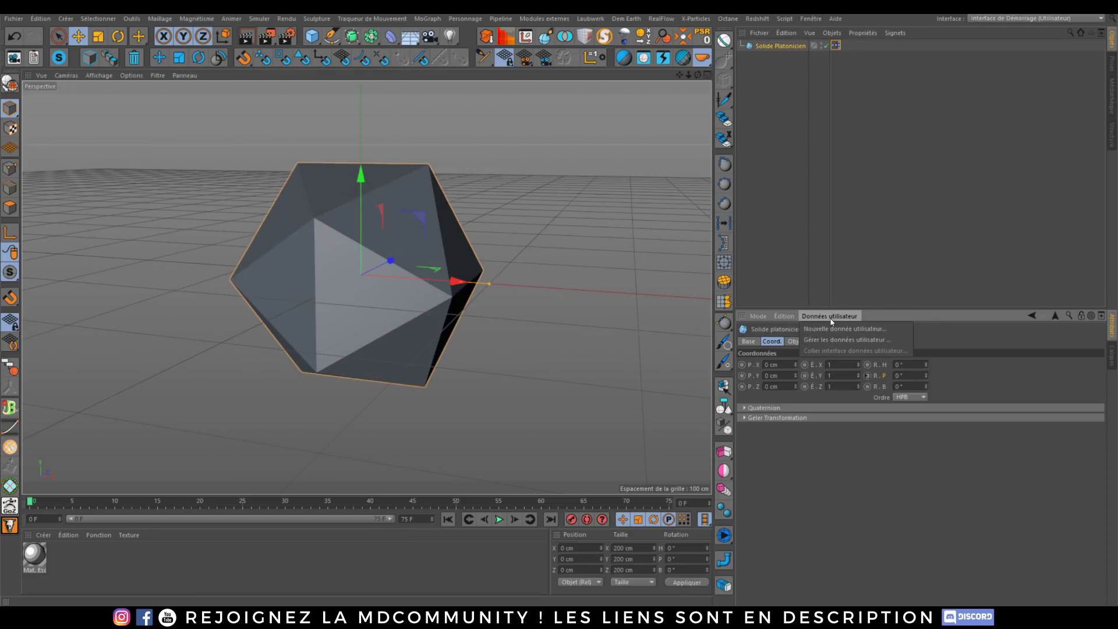
pyautogui.click(844, 328)
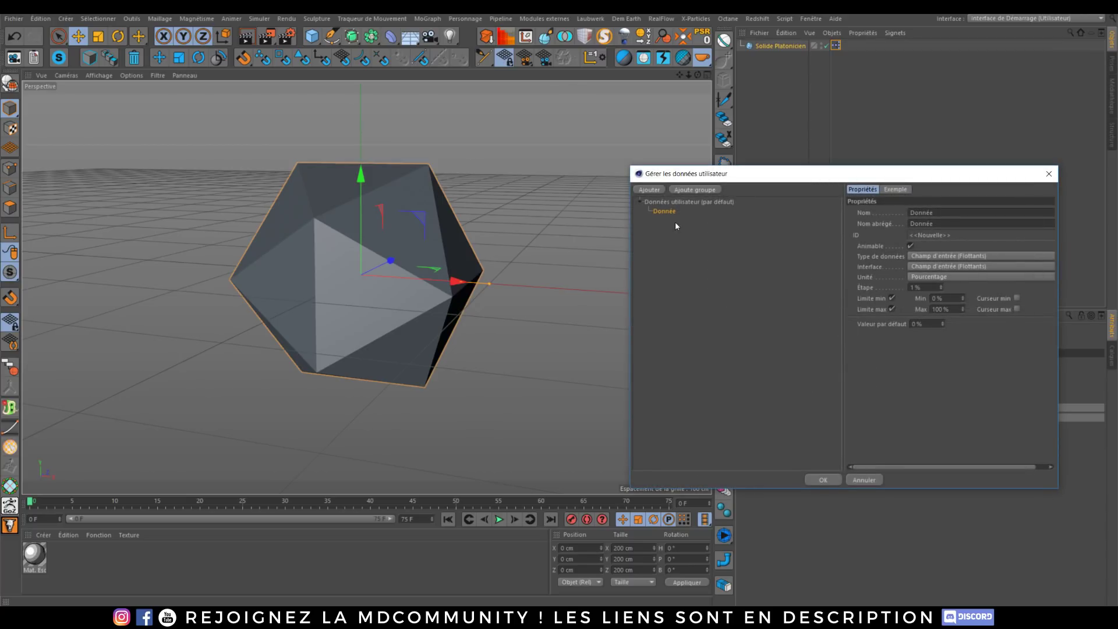
pyautogui.press('Delete')
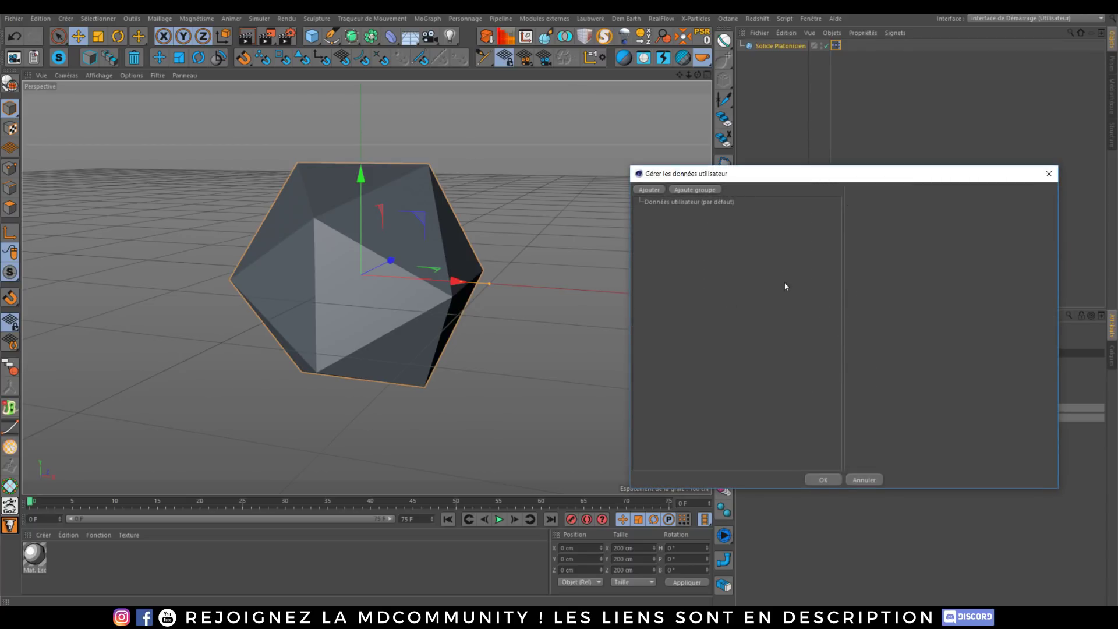
pyautogui.moveTo(747, 181); pyautogui.dragTo(712, 163)
pyautogui.click(661, 171)
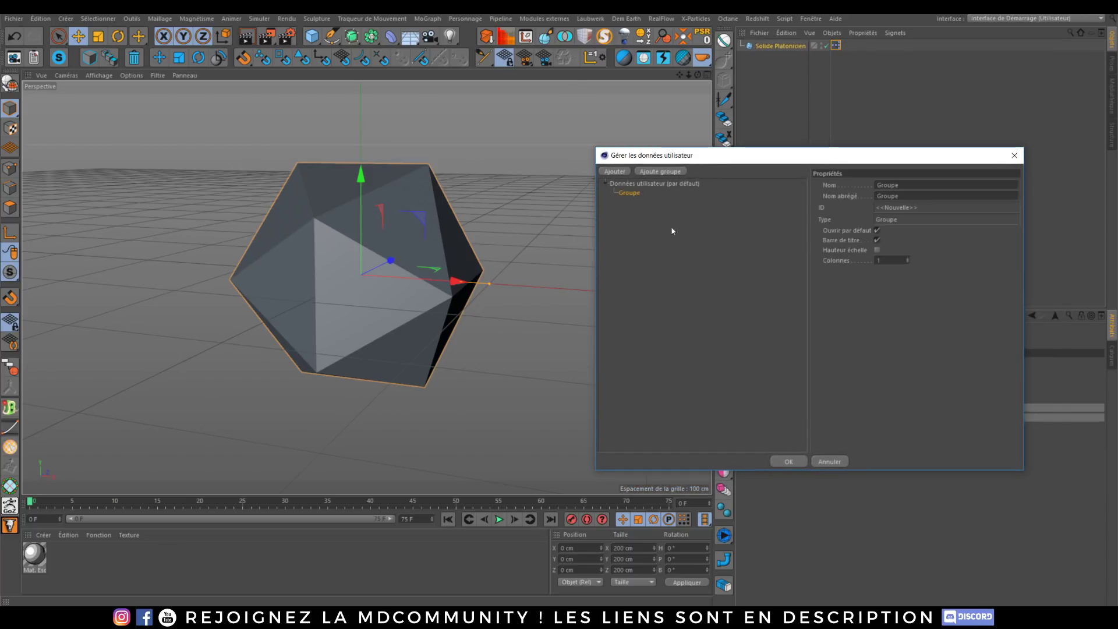
pyautogui.write('Rotation Perp')
pyautogui.press('Return')
pyautogui.click(658, 230)
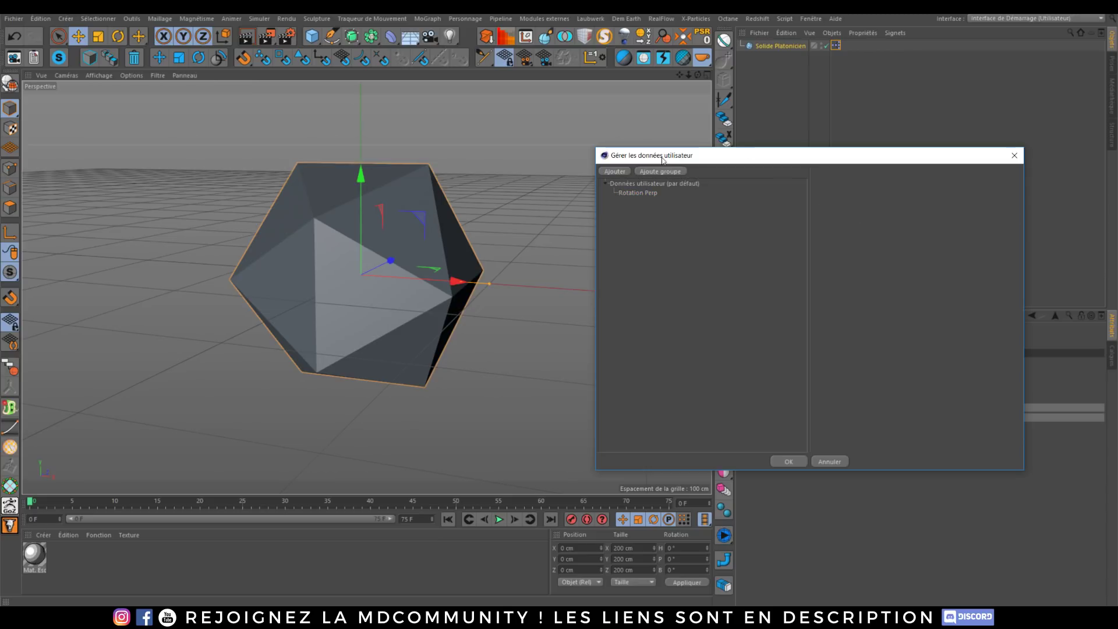
pyautogui.click(637, 193)
pyautogui.click(901, 185)
pyautogui.press('BackSpace')
pyautogui.press('BackSpace')
pyautogui.press('Return')
pyautogui.click(639, 187)
pyautogui.click(637, 192)
# Add a new entry inside Rot Perp and set its data type to floating-point after trying others.
pyautogui.click(615, 171)
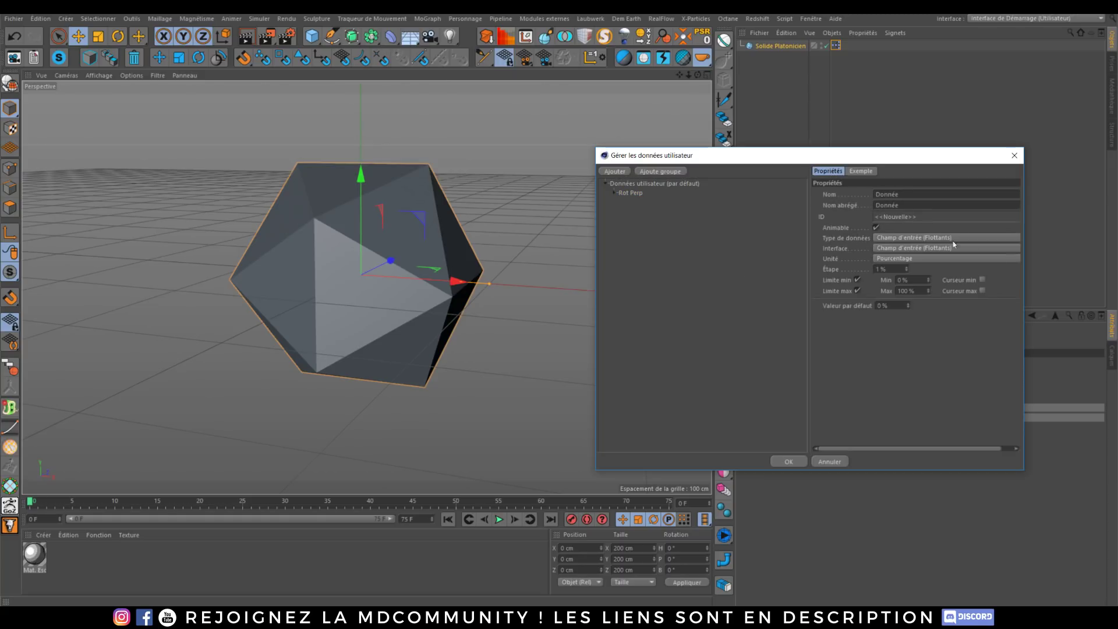
pyautogui.moveTo(849, 158)
pyautogui.mouseDown()
pyautogui.moveTo(707, 129)
pyautogui.moveTo(566, 129)
pyautogui.mouseUp()
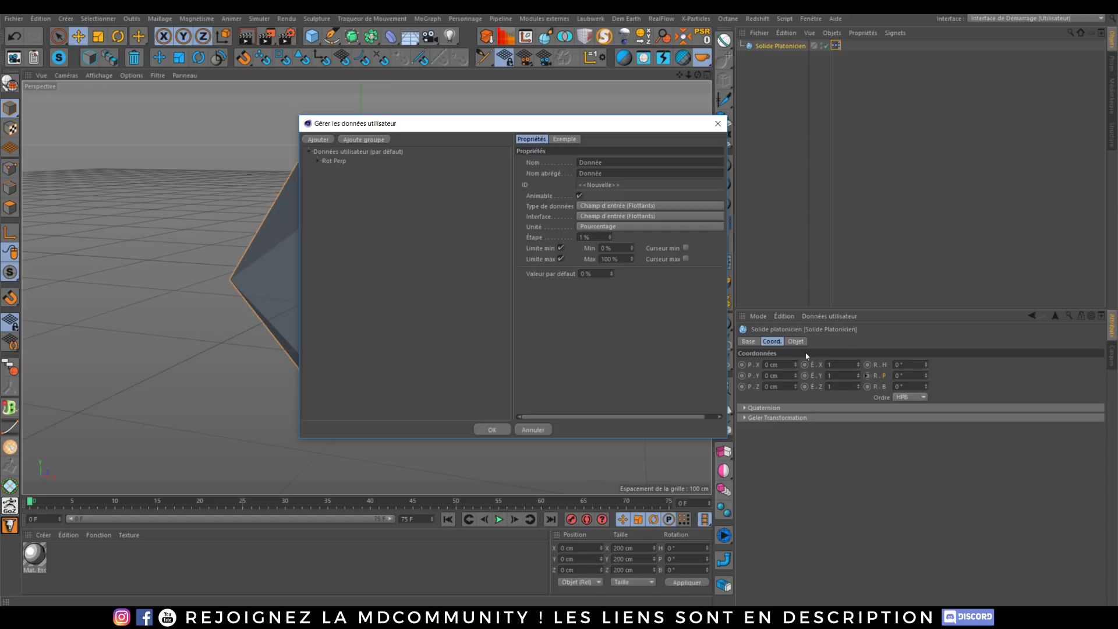
pyautogui.click(610, 205)
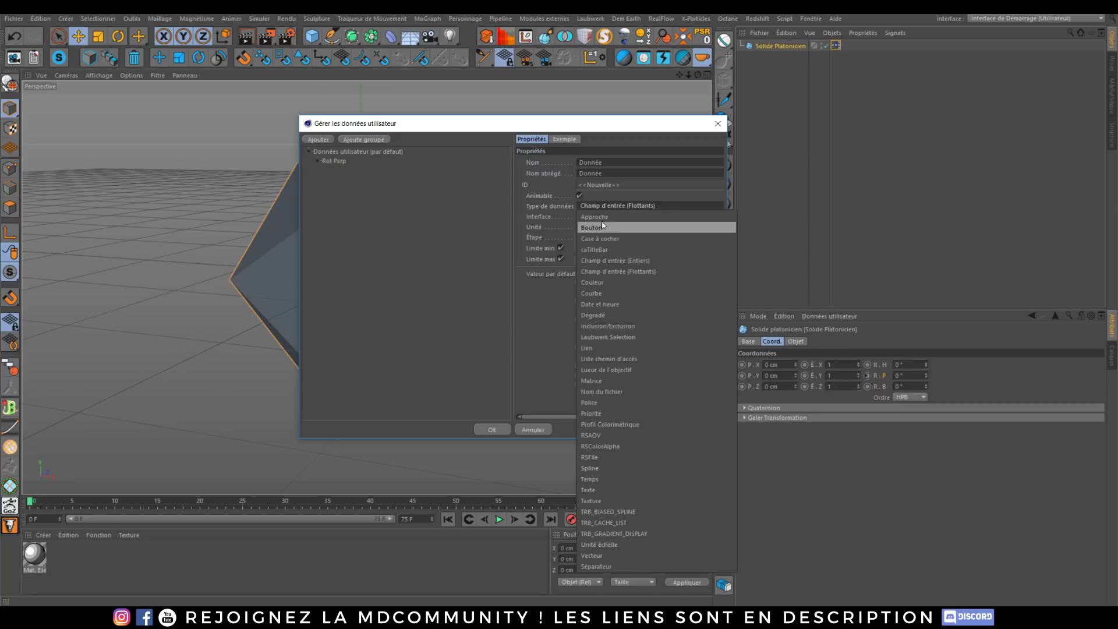
pyautogui.click(602, 284)
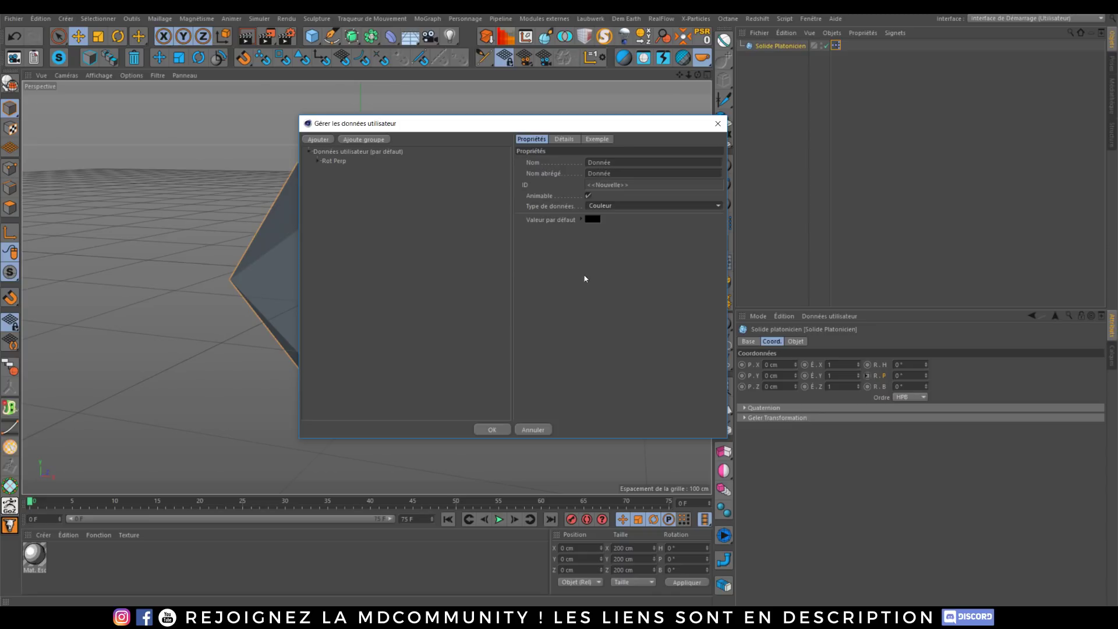
pyautogui.click(622, 205)
pyautogui.click(611, 295)
pyautogui.click(620, 205)
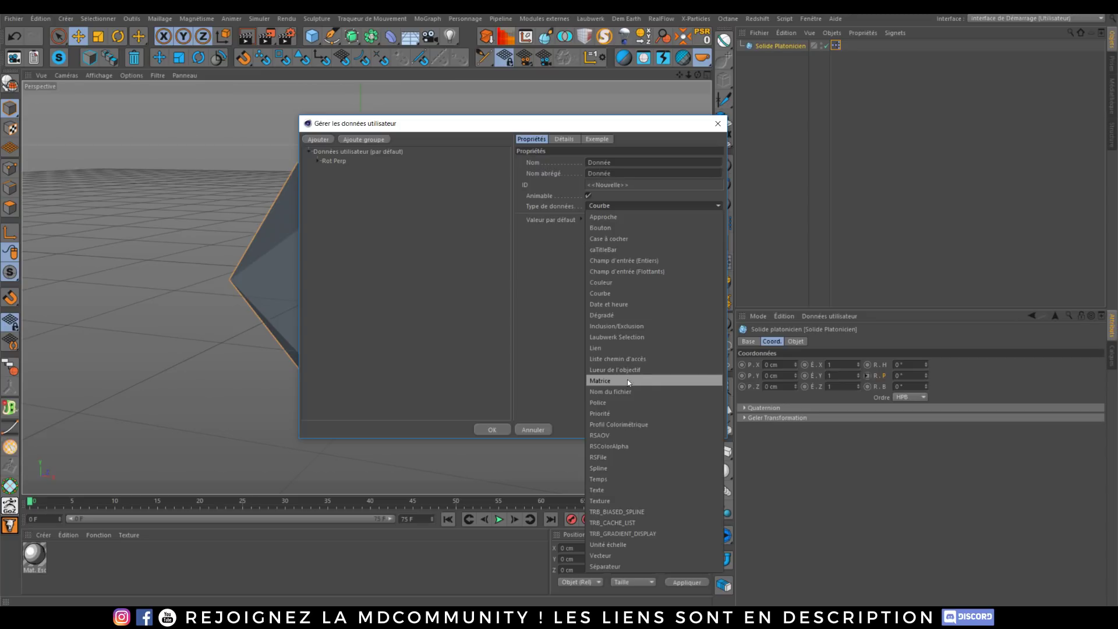
pyautogui.click(605, 402)
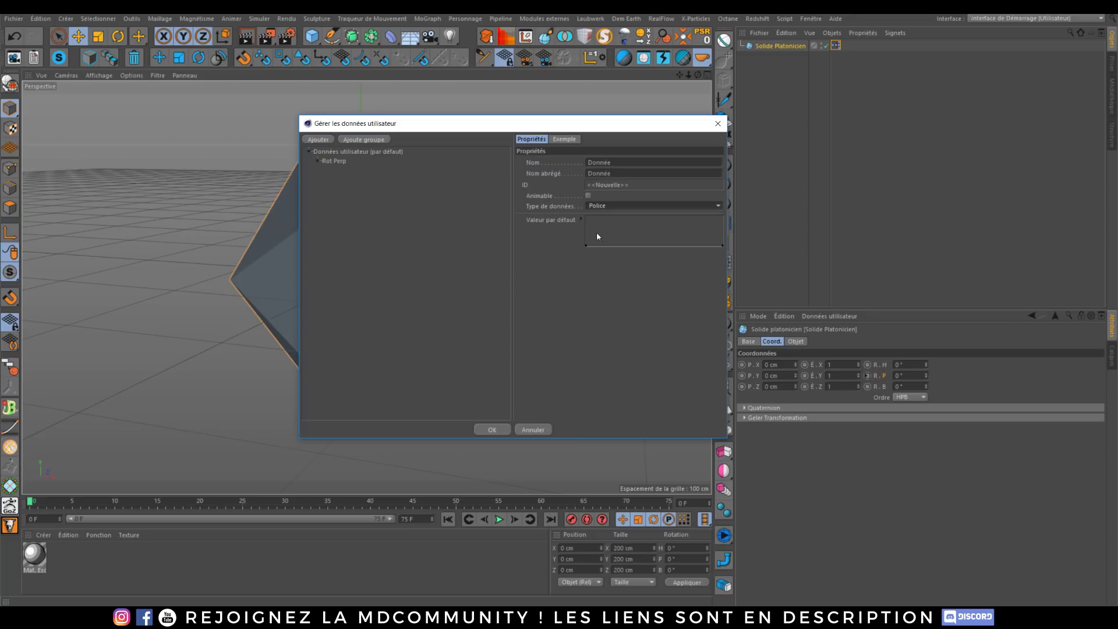
pyautogui.click(605, 206)
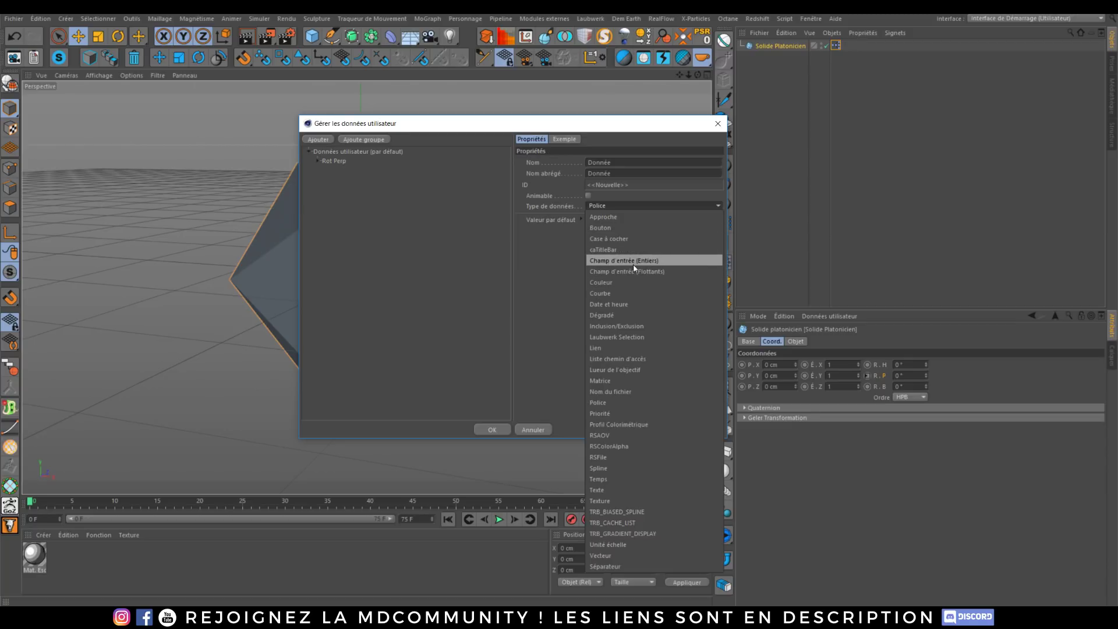
pyautogui.click(653, 273)
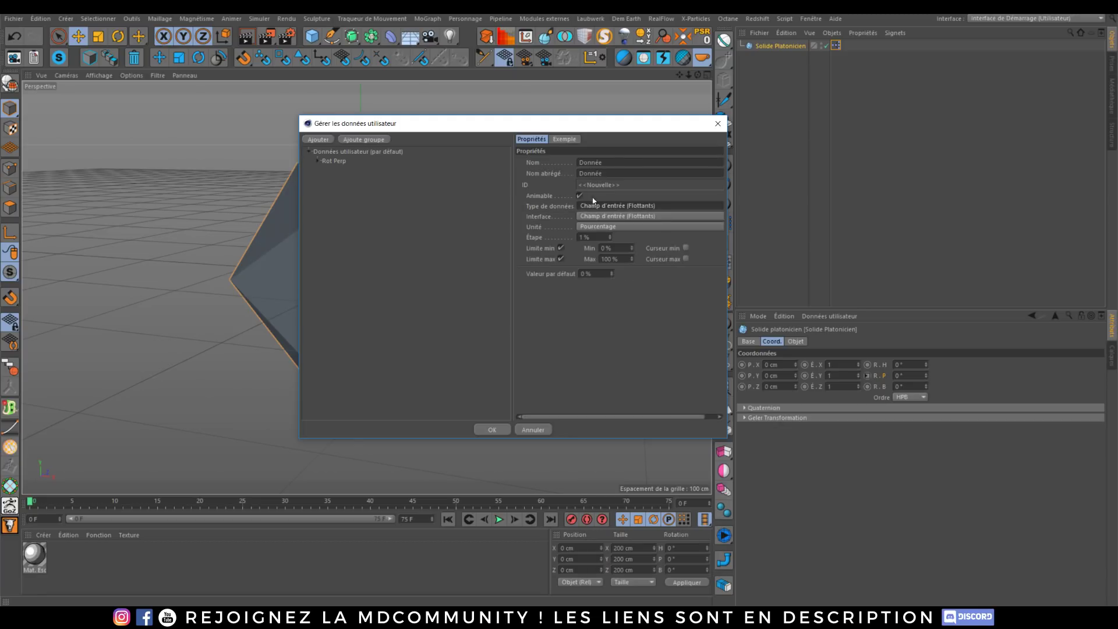
# Make the value a slider with input field, unit Real, maximum 20 and default 20, and accept.
pyautogui.click(595, 216)
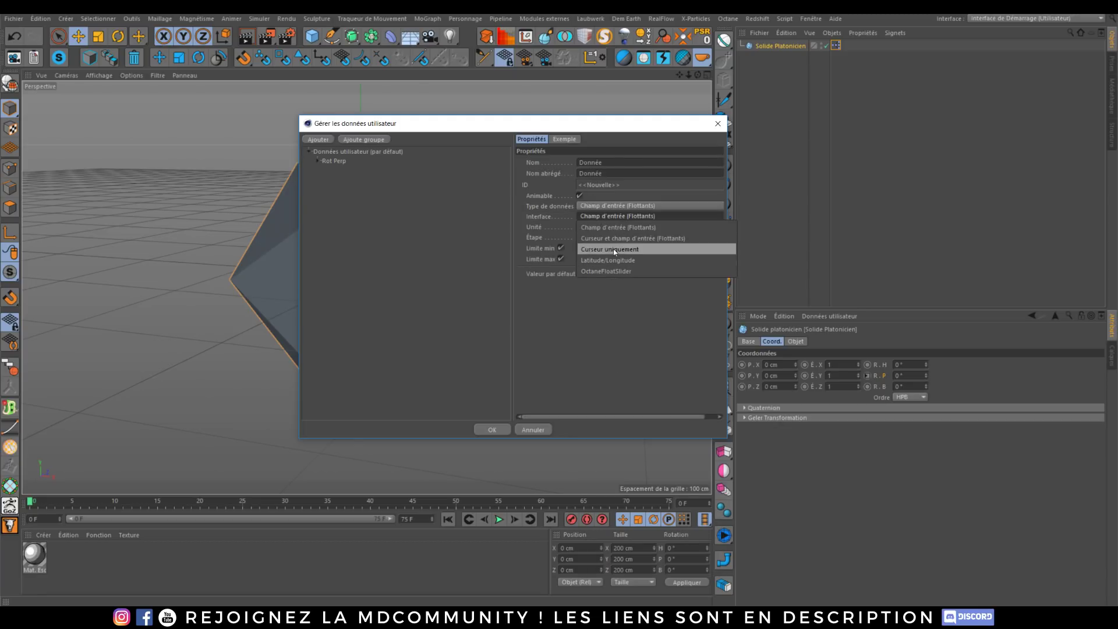
pyautogui.click(616, 227)
pyautogui.click(614, 226)
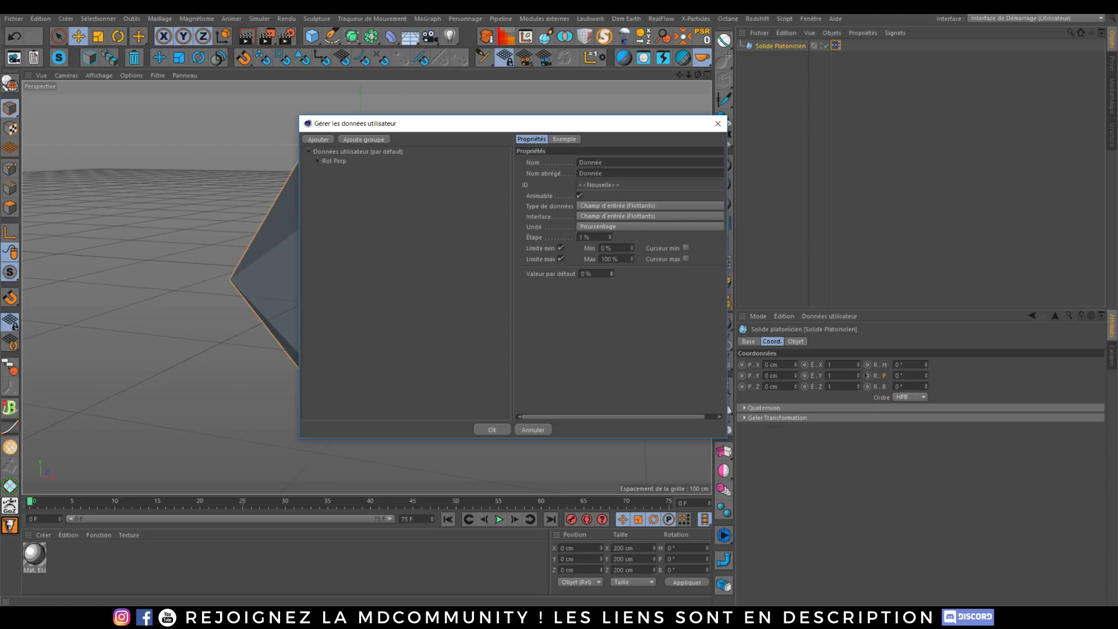
pyautogui.click(607, 217)
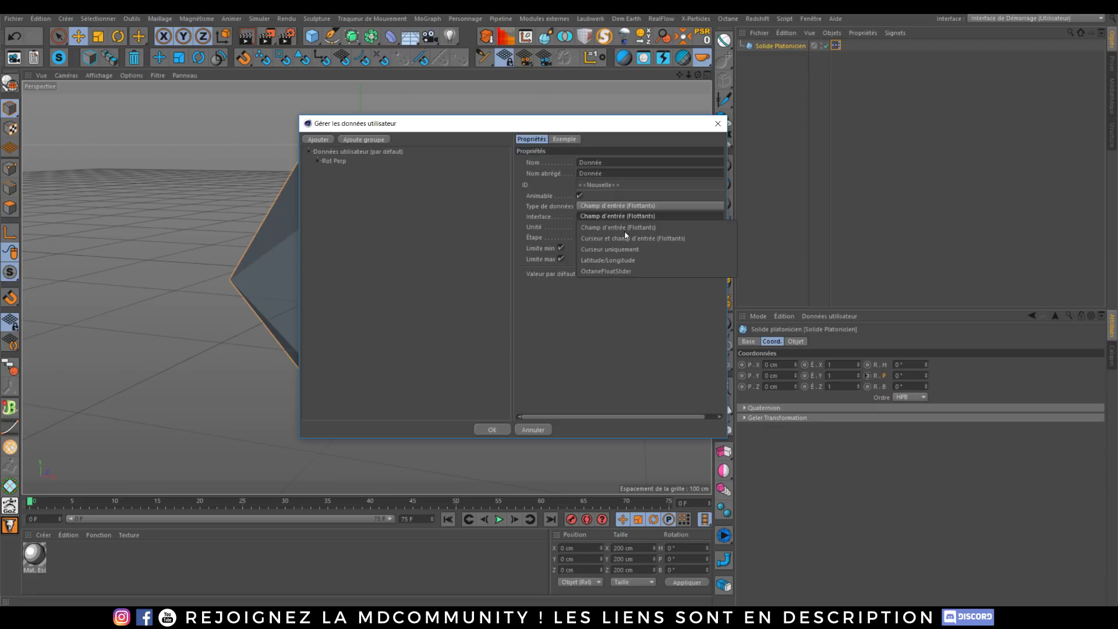
pyautogui.click(624, 240)
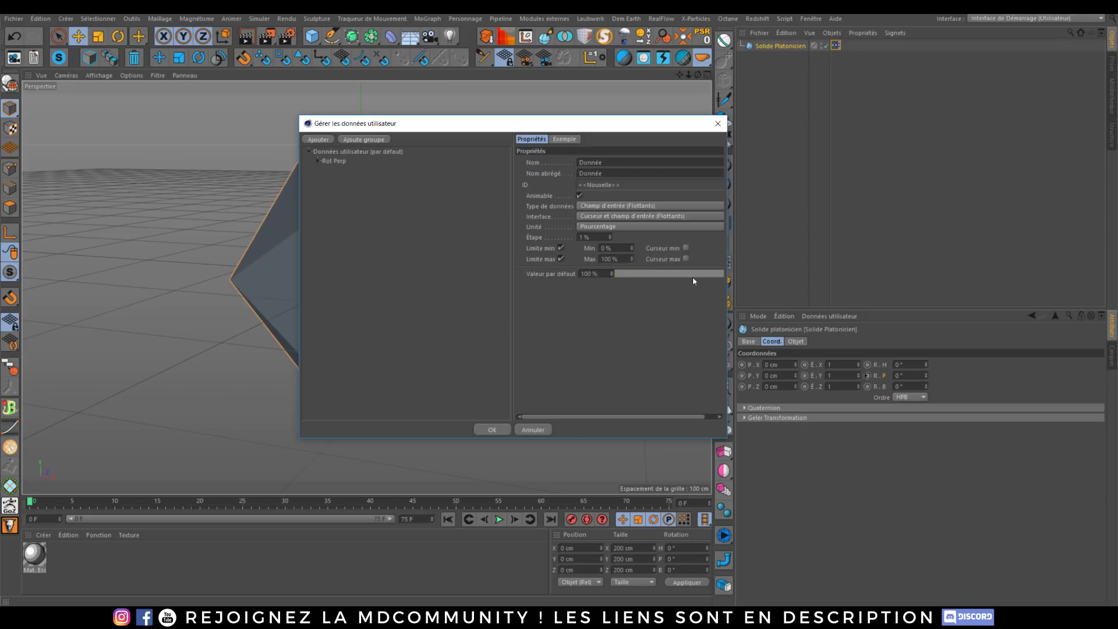
pyautogui.click(612, 228)
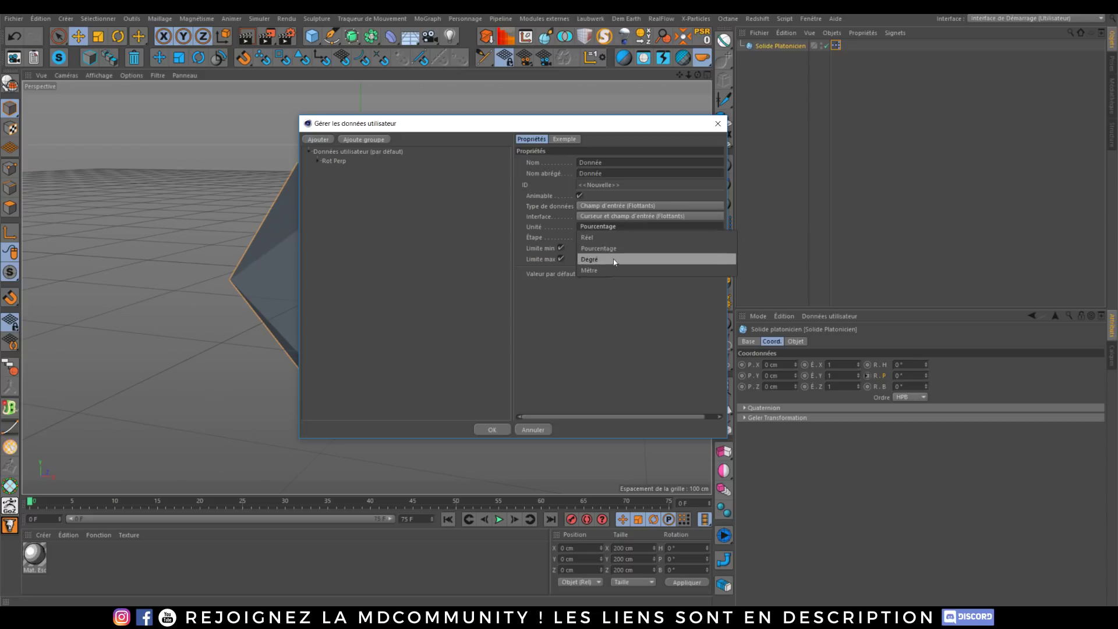
pyautogui.click(600, 238)
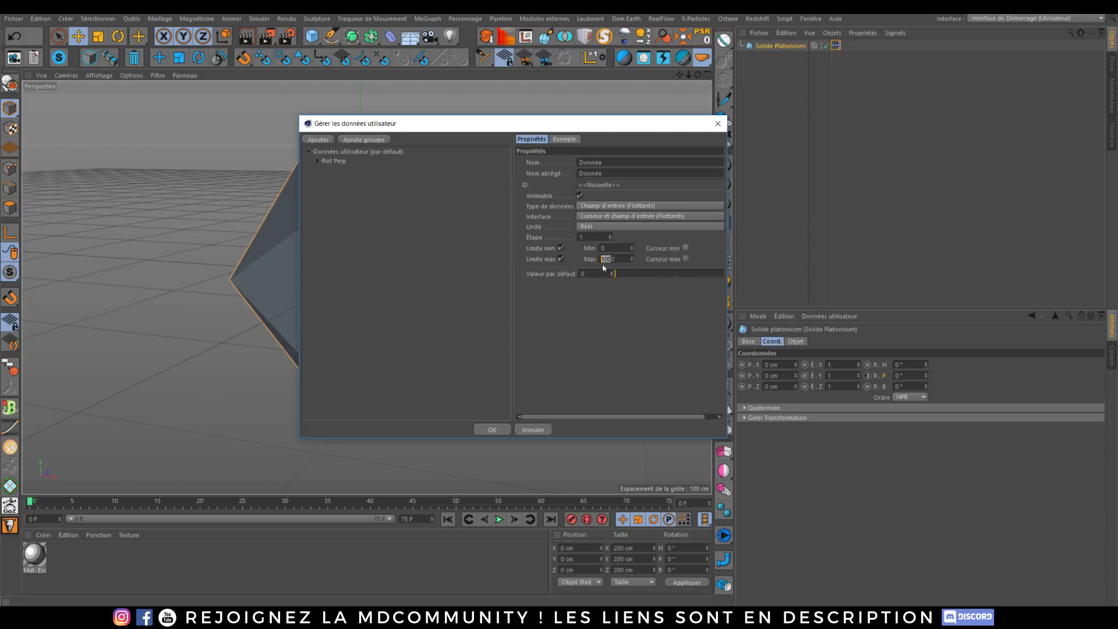
pyautogui.write('20')
pyautogui.click(634, 288)
pyautogui.moveTo(612, 274); pyautogui.dragTo(613, 276)
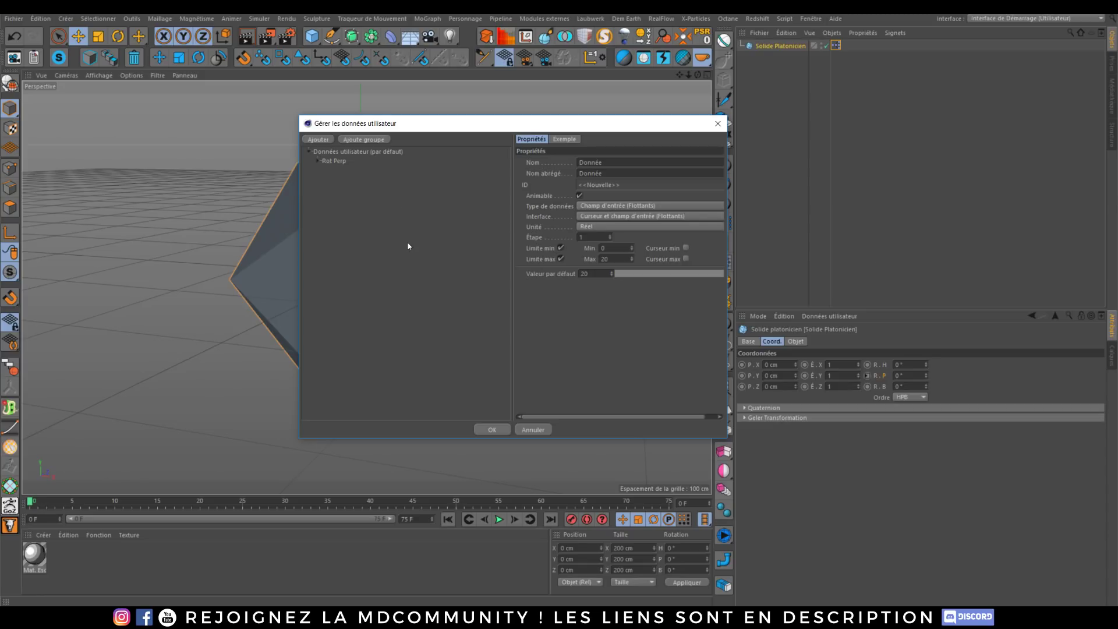
pyautogui.press('Return')
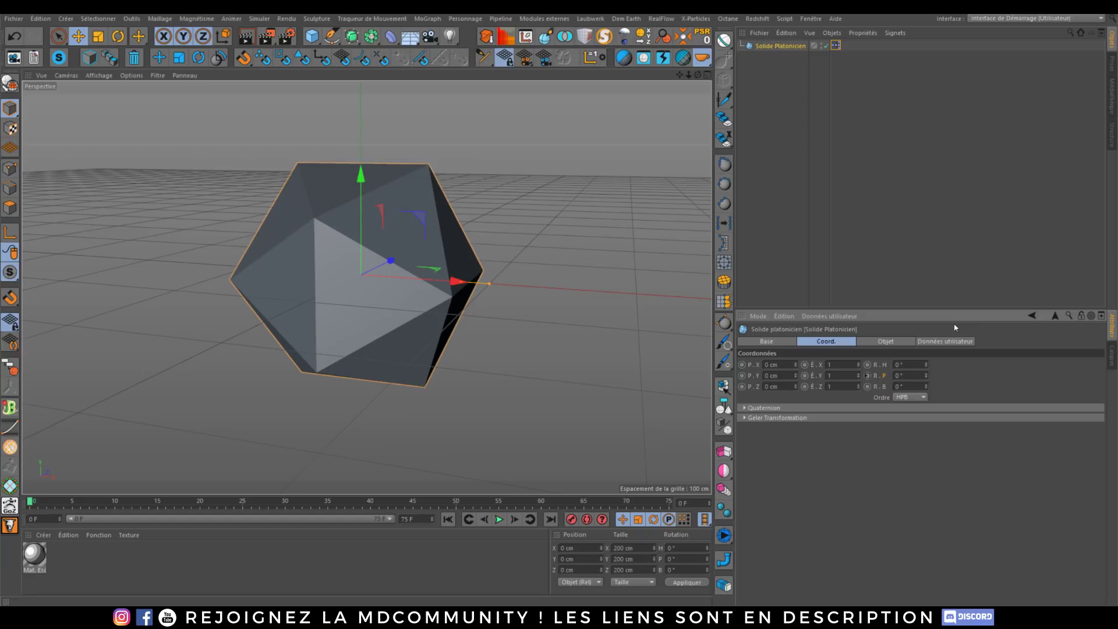
# In Manage User Data, change the Donnée entry's name to 'Rot Perp' and confirm with OK.
pyautogui.click(948, 343)
pyautogui.click(832, 316)
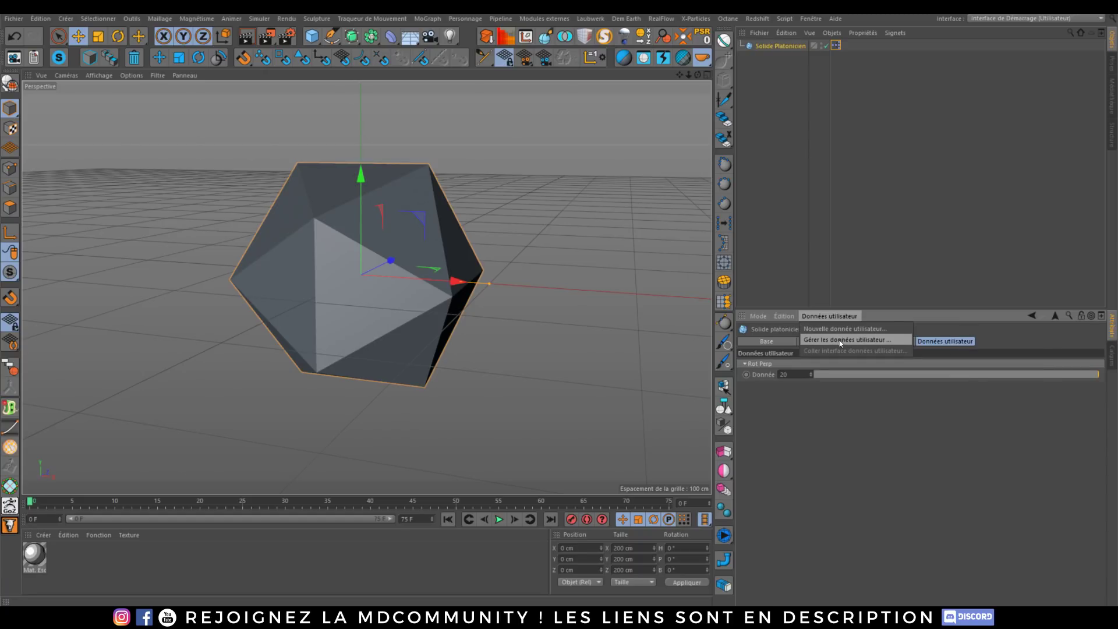
pyautogui.click(839, 340)
pyautogui.click(665, 233)
pyautogui.moveTo(771, 185); pyautogui.dragTo(616, 167)
pyautogui.write('Rot Perp')
pyautogui.click(478, 198)
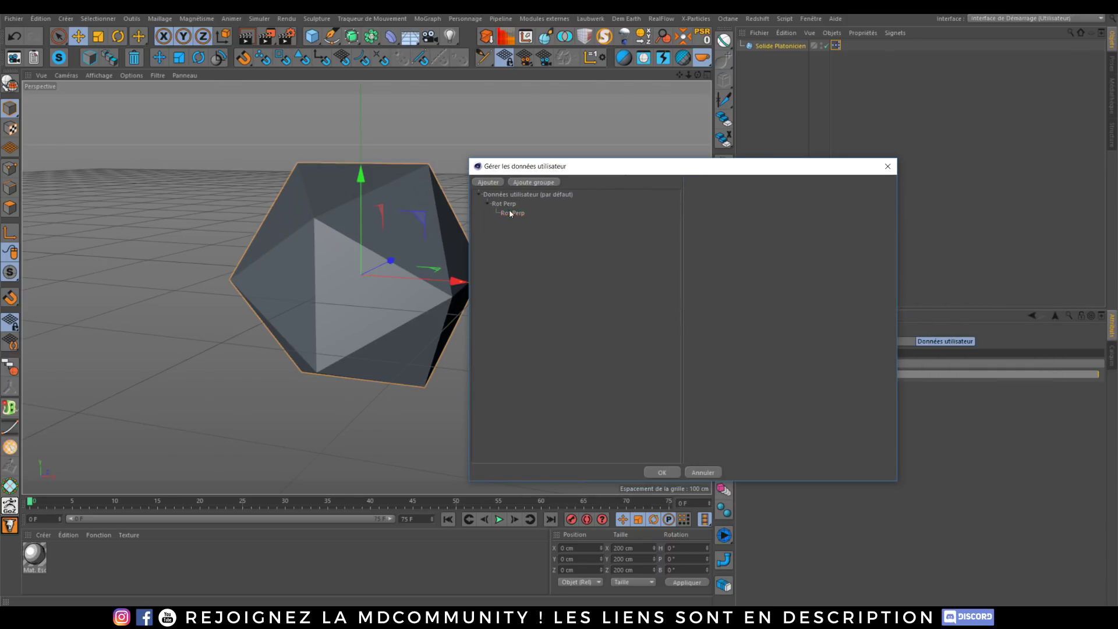
pyautogui.click(505, 212)
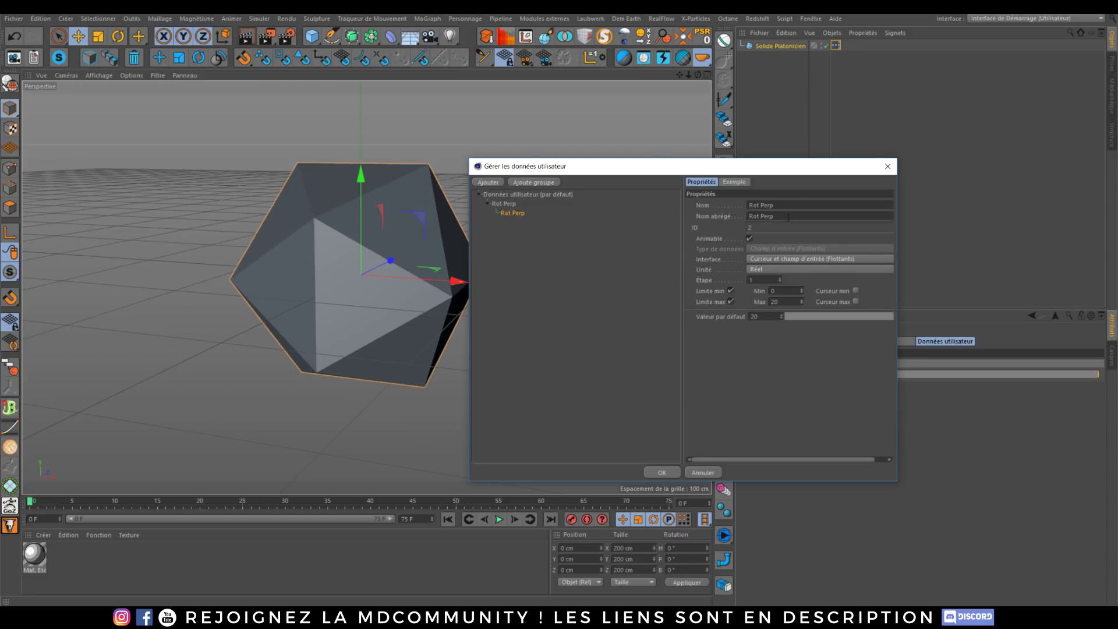
pyautogui.click(606, 274)
pyautogui.click(512, 214)
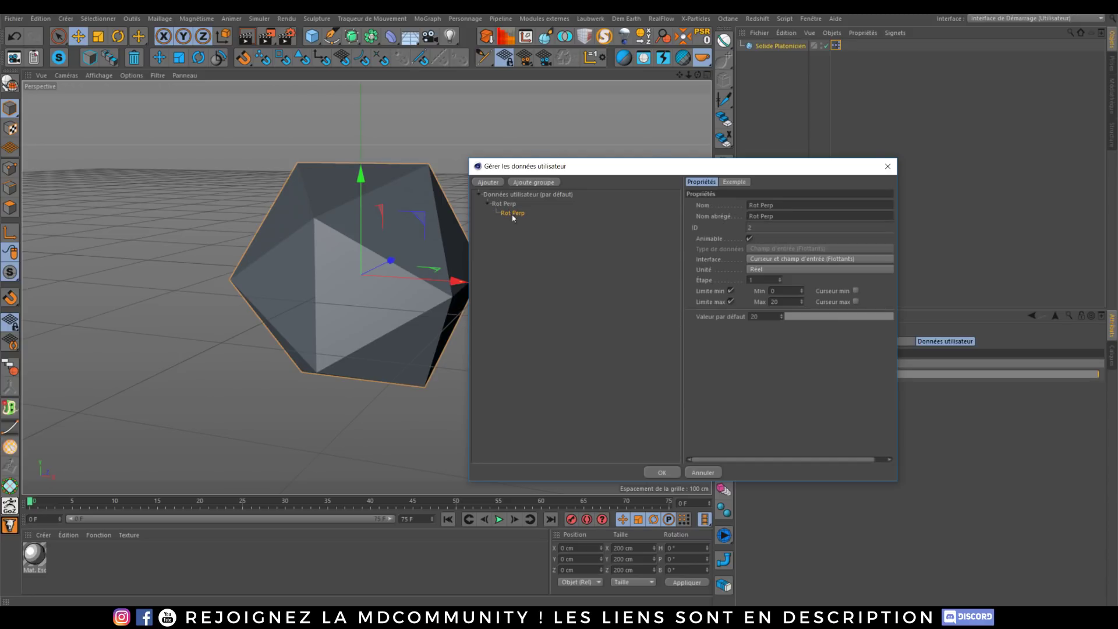
pyautogui.click(661, 471)
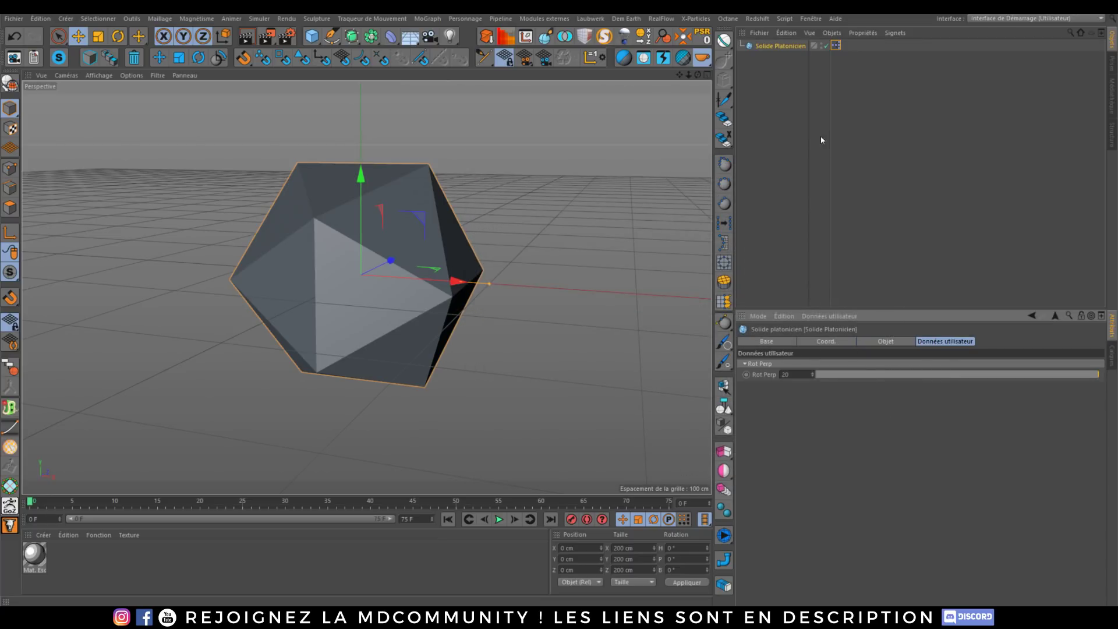
# Move the Rot Perp group up a level and back under user data, then apply.
pyautogui.click(840, 314)
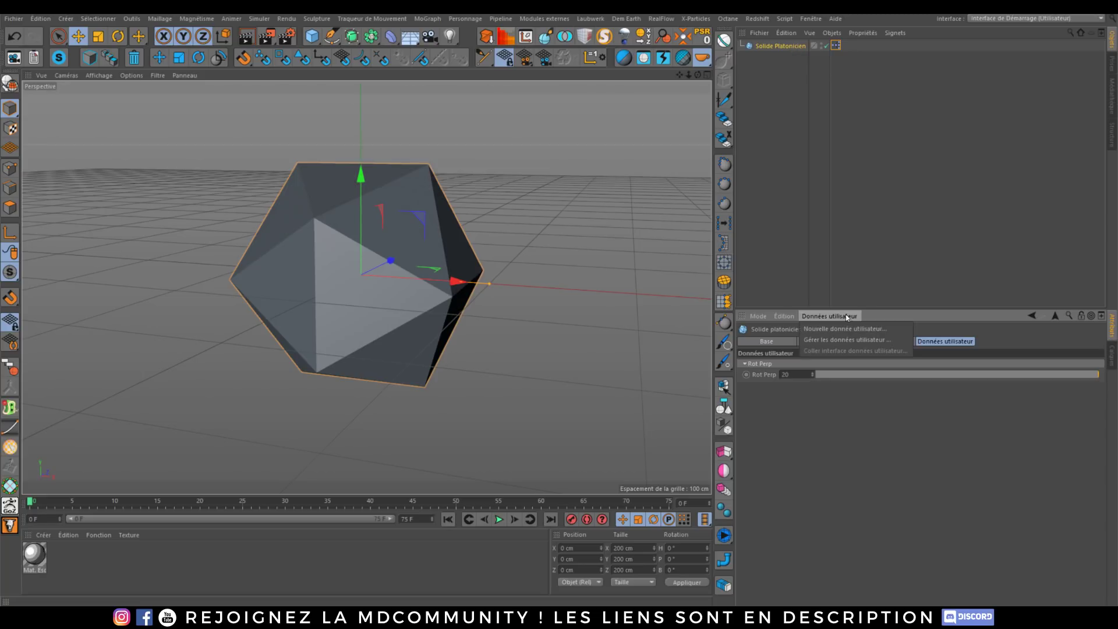
pyautogui.click(843, 340)
pyautogui.moveTo(659, 226); pyautogui.dragTo(661, 295)
pyautogui.click(683, 214)
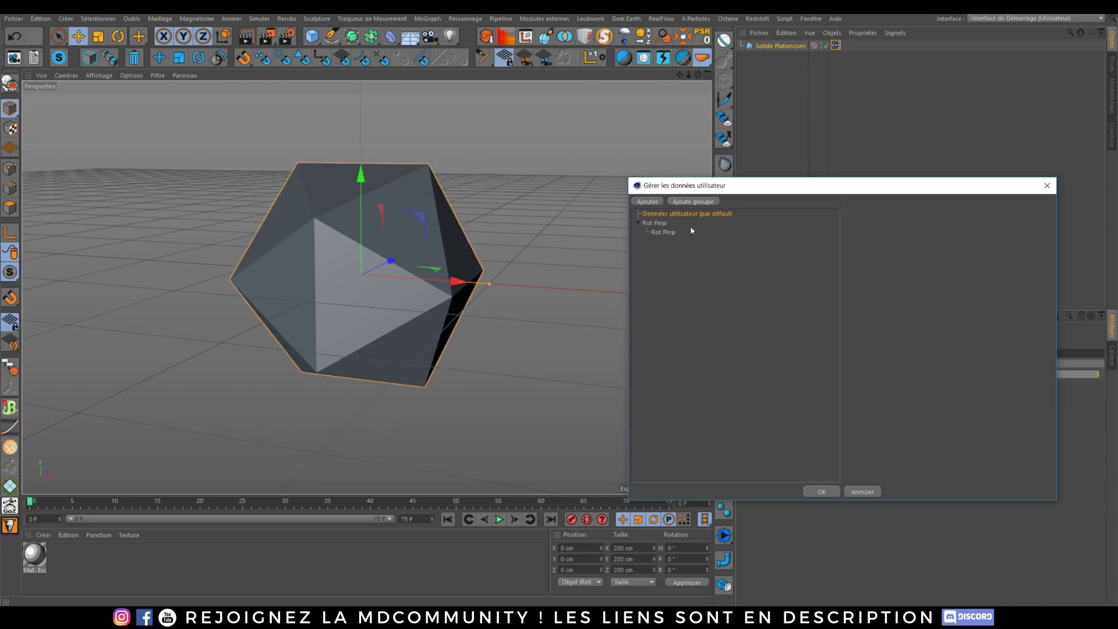
pyautogui.click(678, 215)
pyautogui.moveTo(658, 226)
pyautogui.mouseDown()
pyautogui.moveTo(672, 214)
pyautogui.moveTo(669, 267)
pyautogui.mouseUp()
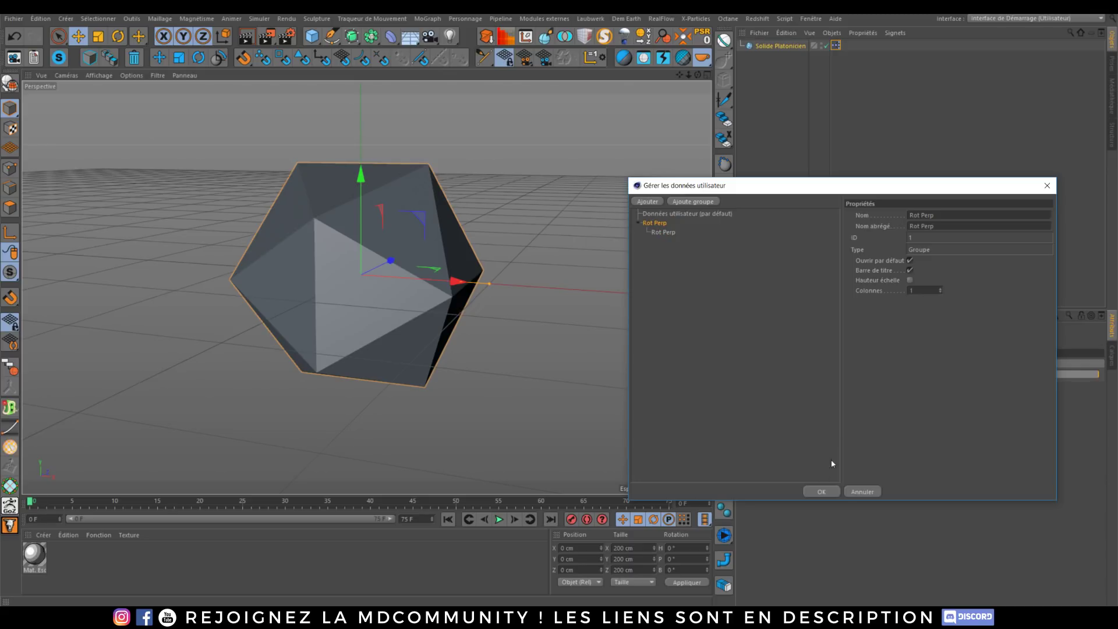
pyautogui.click(821, 491)
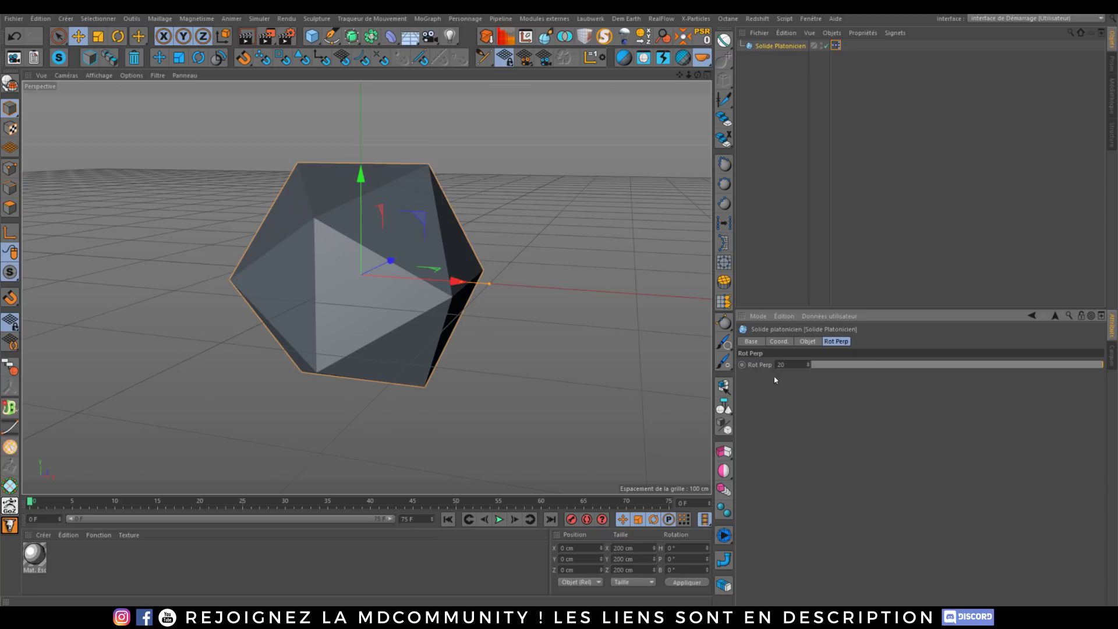
# Add a new entry inside the Rot Perp group and name it Rot Perp B.
pyautogui.click(829, 316)
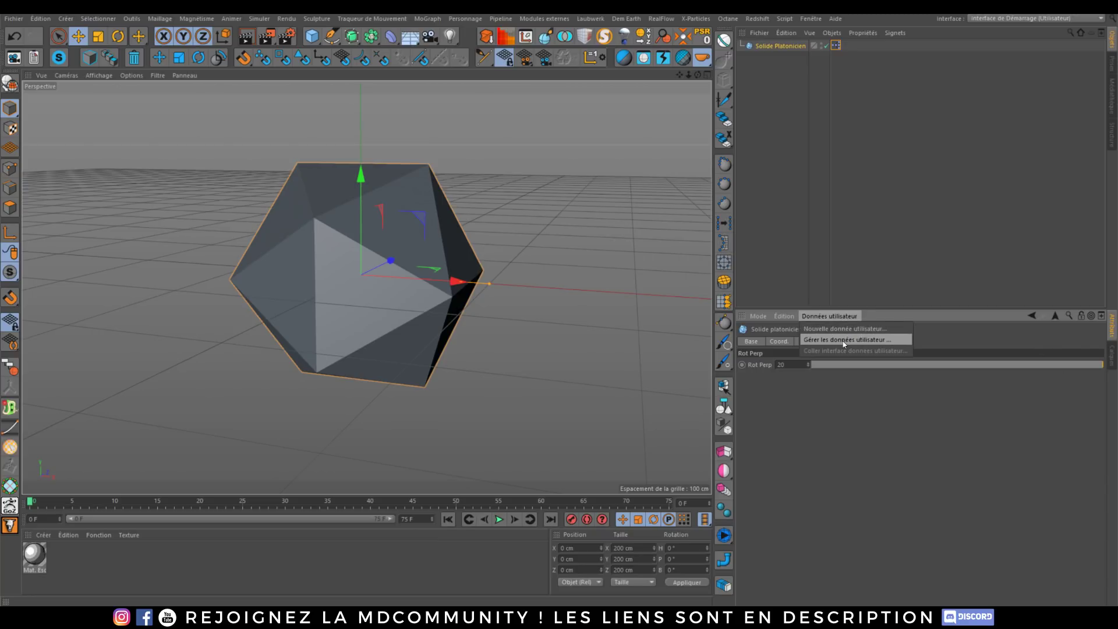
pyautogui.click(843, 335)
pyautogui.click(655, 223)
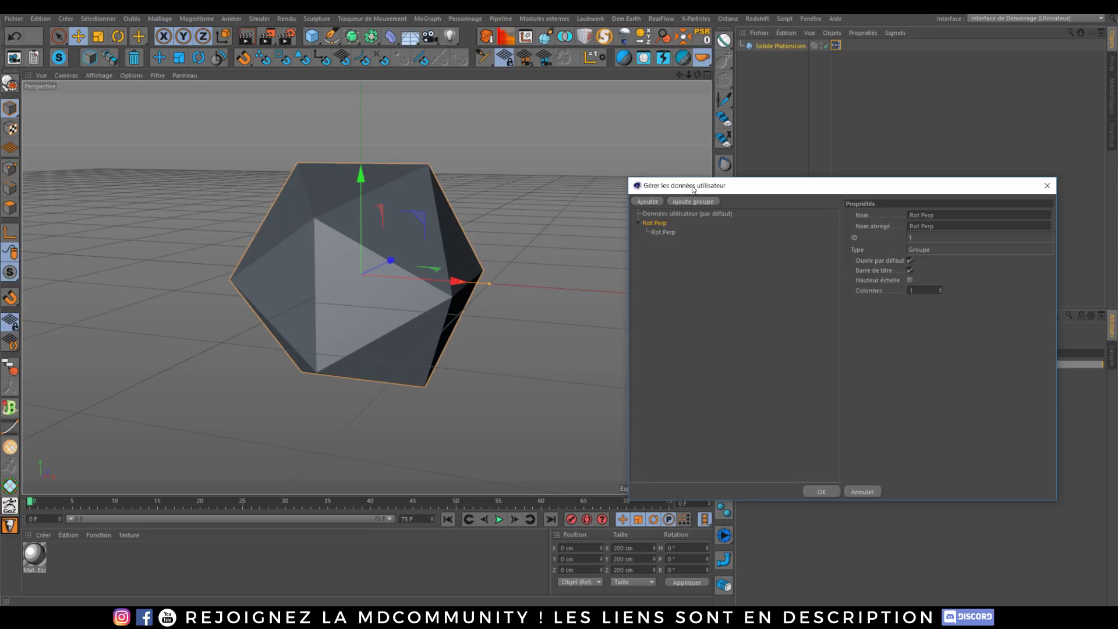
pyautogui.moveTo(659, 186); pyautogui.dragTo(518, 173)
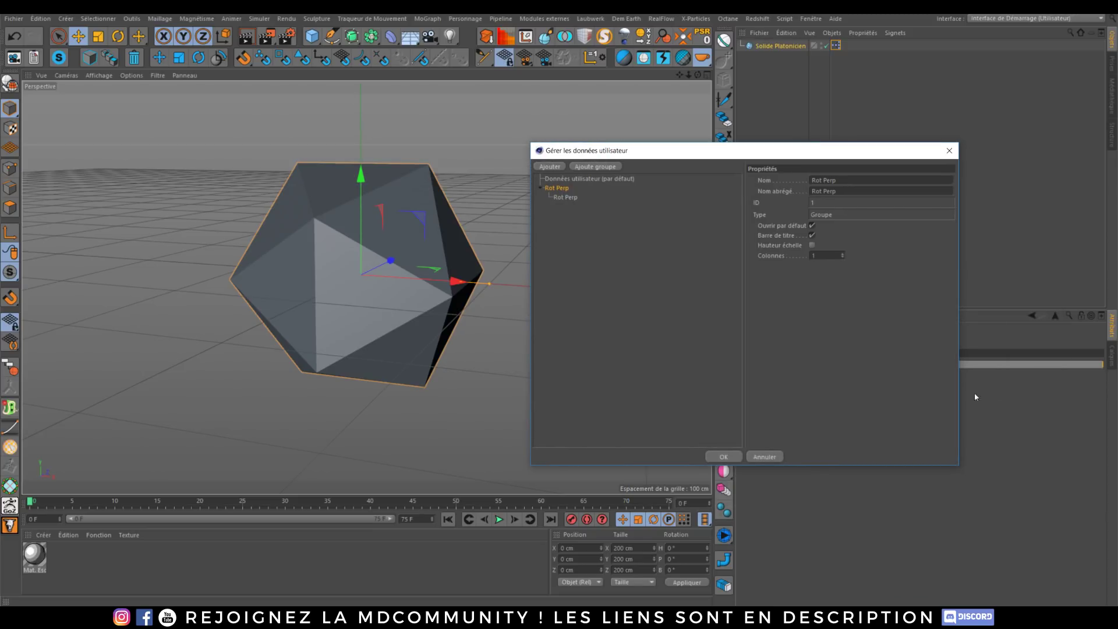
pyautogui.click(548, 168)
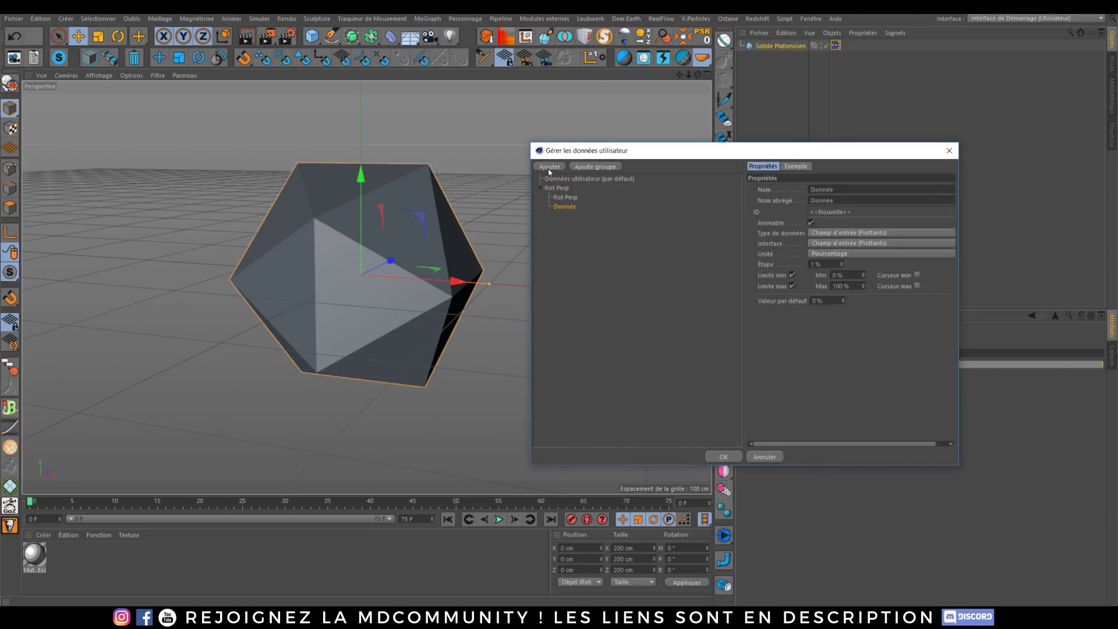
pyautogui.click(566, 198)
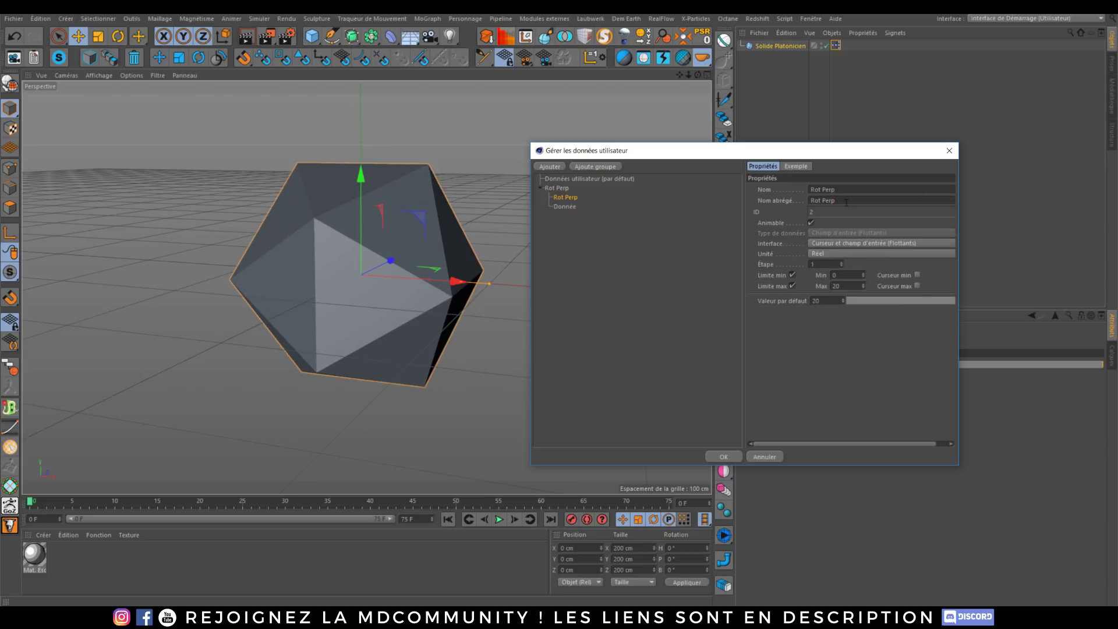
pyautogui.moveTo(793, 152); pyautogui.dragTo(667, 150)
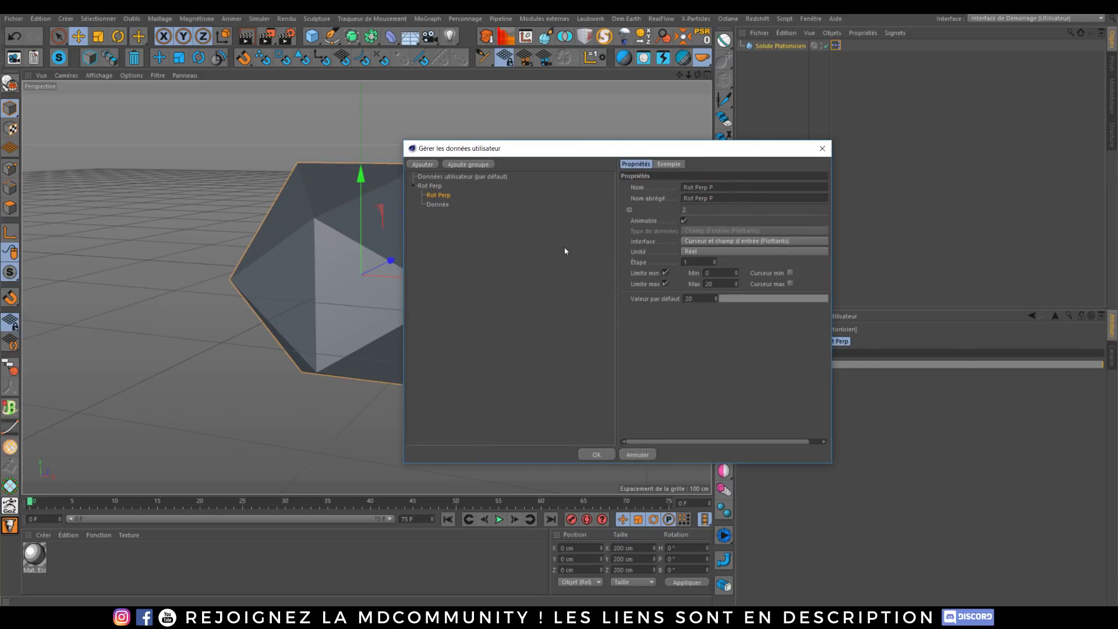
pyautogui.click(437, 204)
pyautogui.write('Rot Perp B')
pyautogui.click(614, 291)
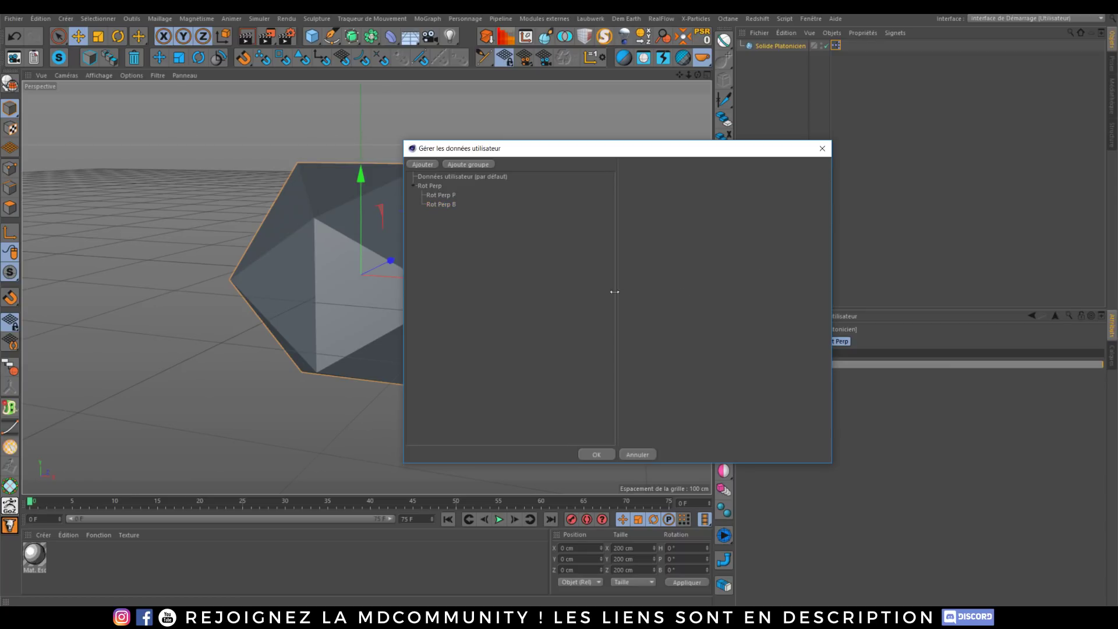
# Give Rot Perp B a slider-with-field interface, Real unit and maximum 20, then accept.
pyautogui.click(439, 205)
pyautogui.click(751, 251)
pyautogui.click(710, 260)
pyautogui.click(706, 241)
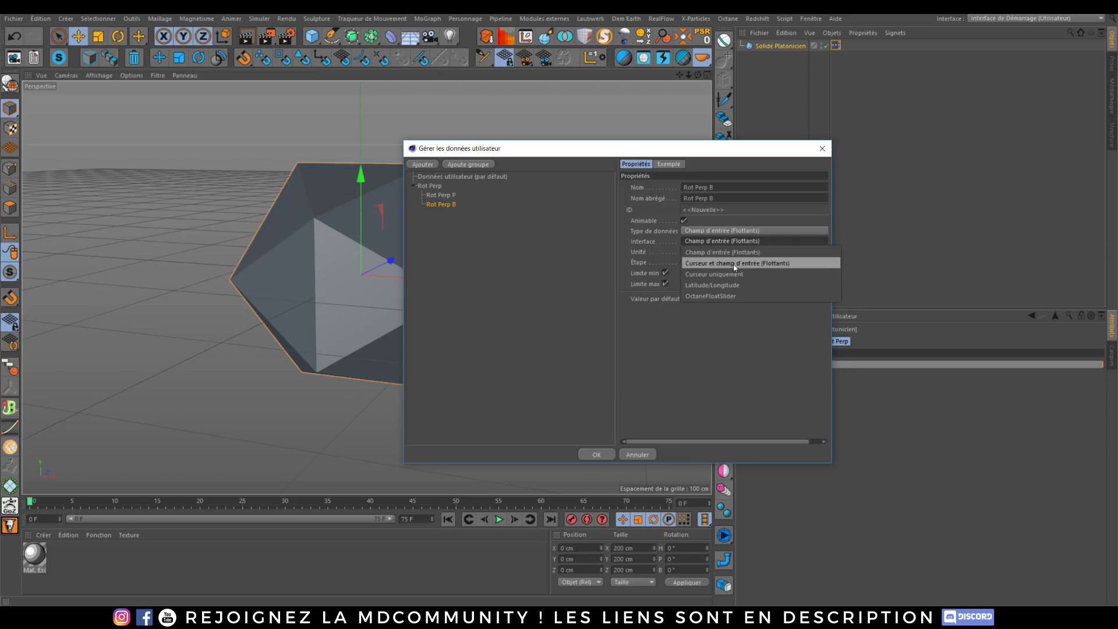
pyautogui.click(734, 264)
pyautogui.click(720, 251)
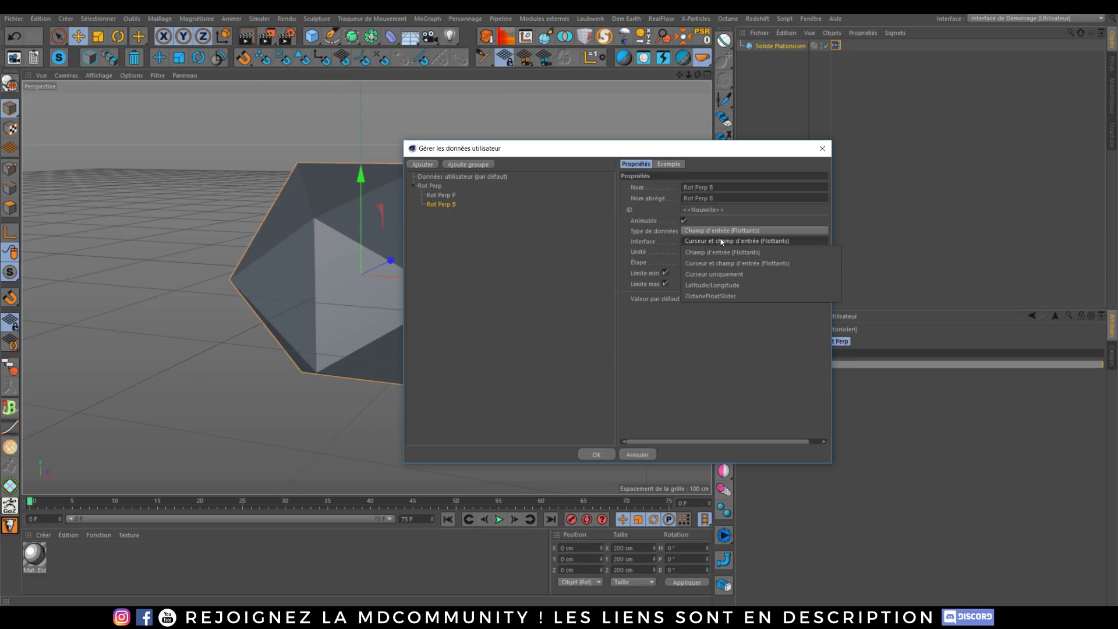
pyautogui.click(716, 262)
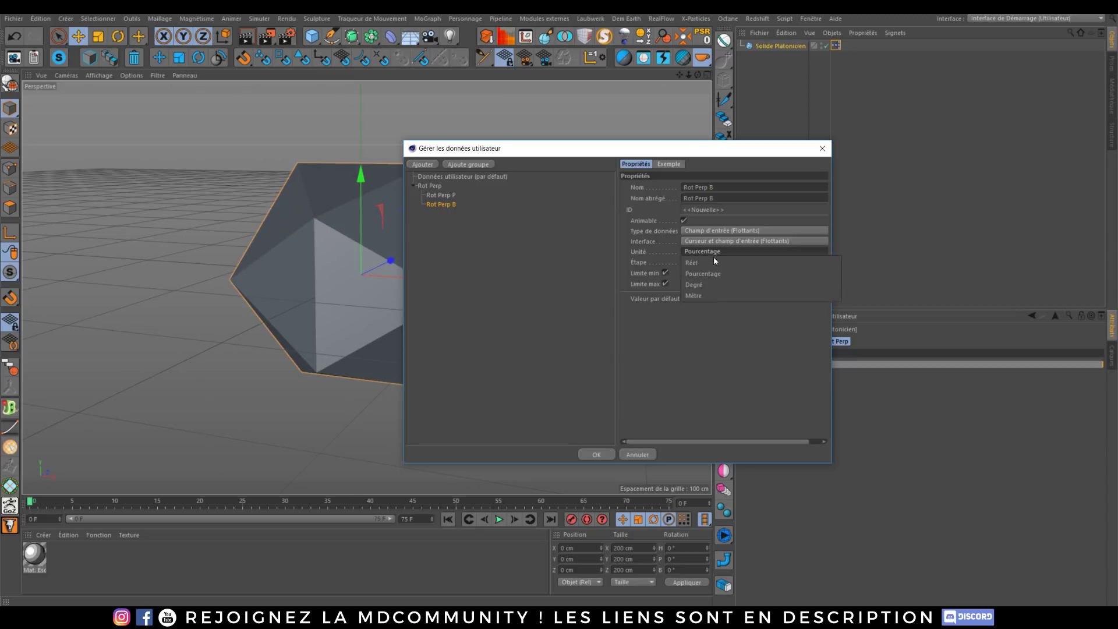
pyautogui.click(714, 253)
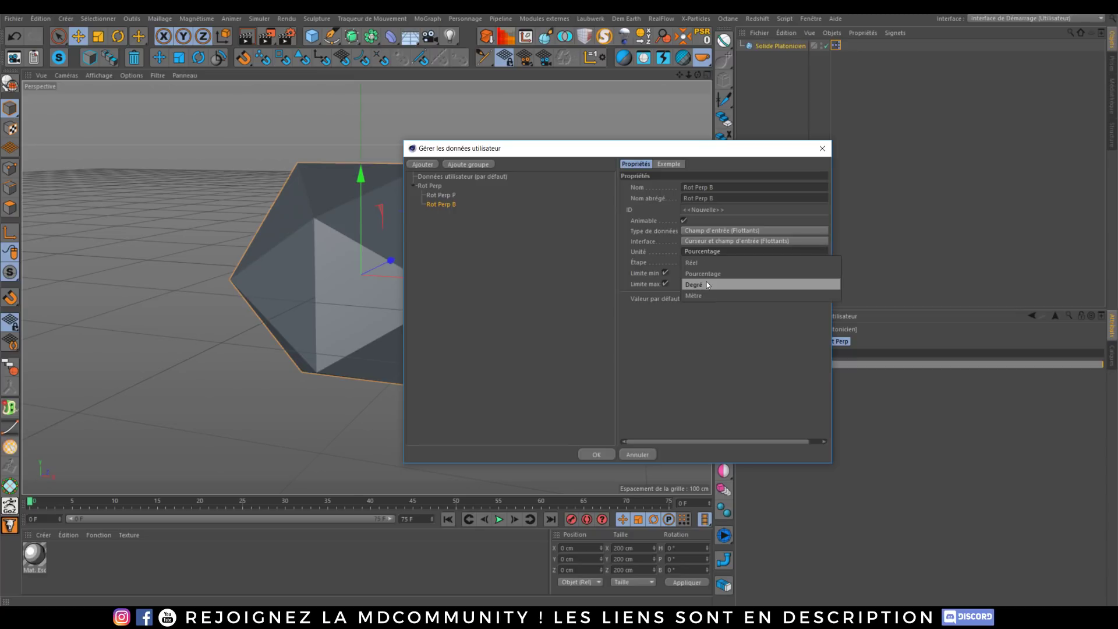
pyautogui.click(701, 262)
pyautogui.doubleClick(712, 283)
pyautogui.write('20')
pyautogui.press('Return')
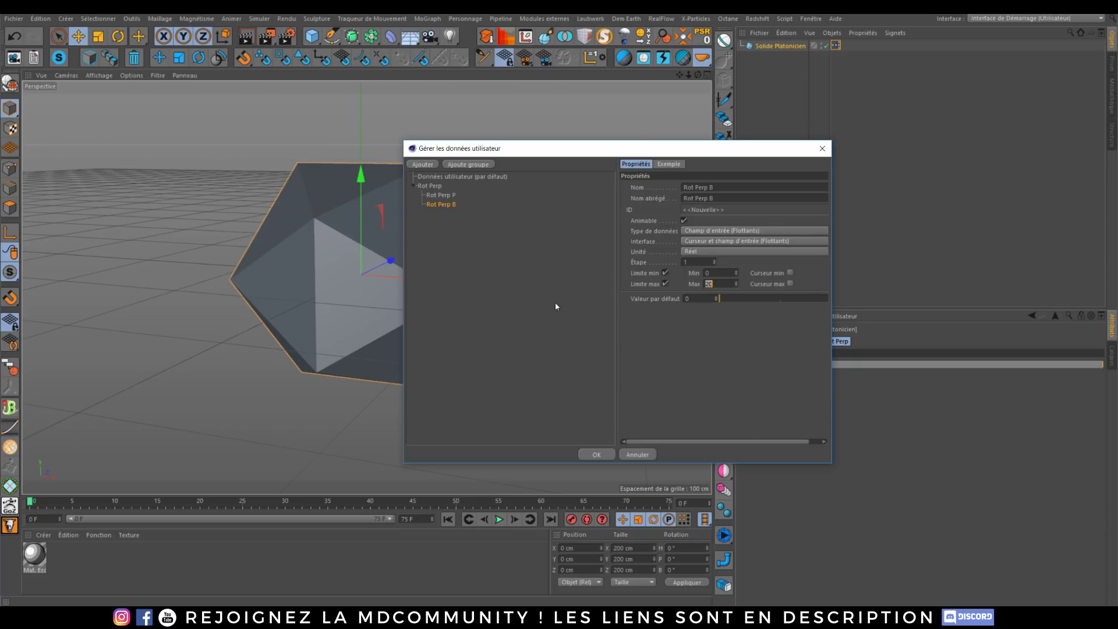
pyautogui.press('Return')
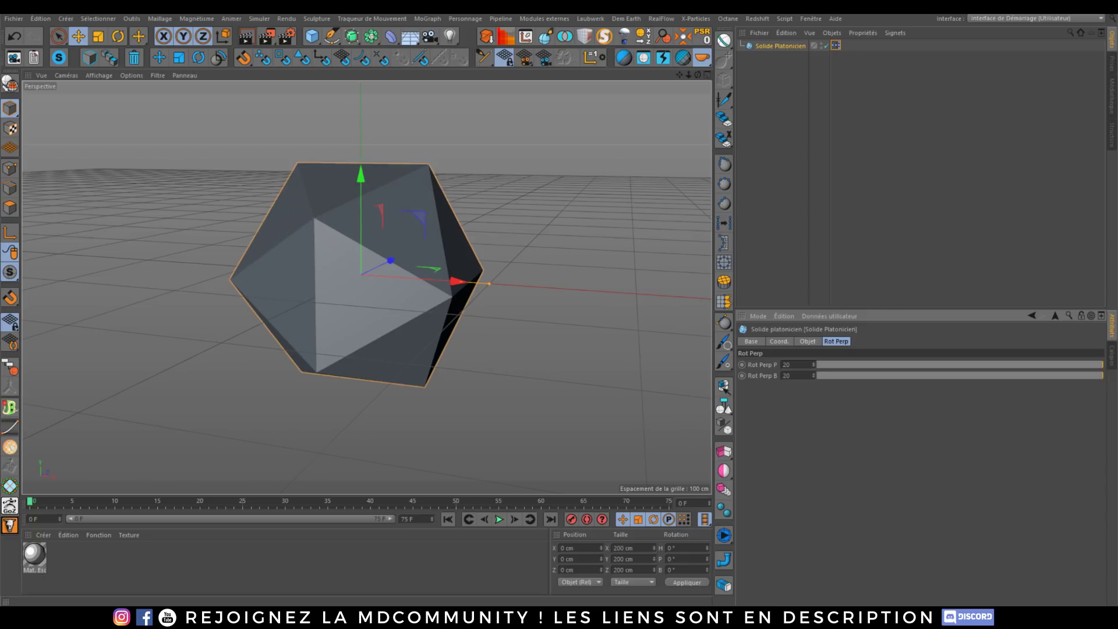
# Zero both Rot Perp sliders, drop a second Solide Platonicien node into XPresso, and pick Rot Perp P.
pyautogui.moveTo(987, 365); pyautogui.dragTo(709, 367)
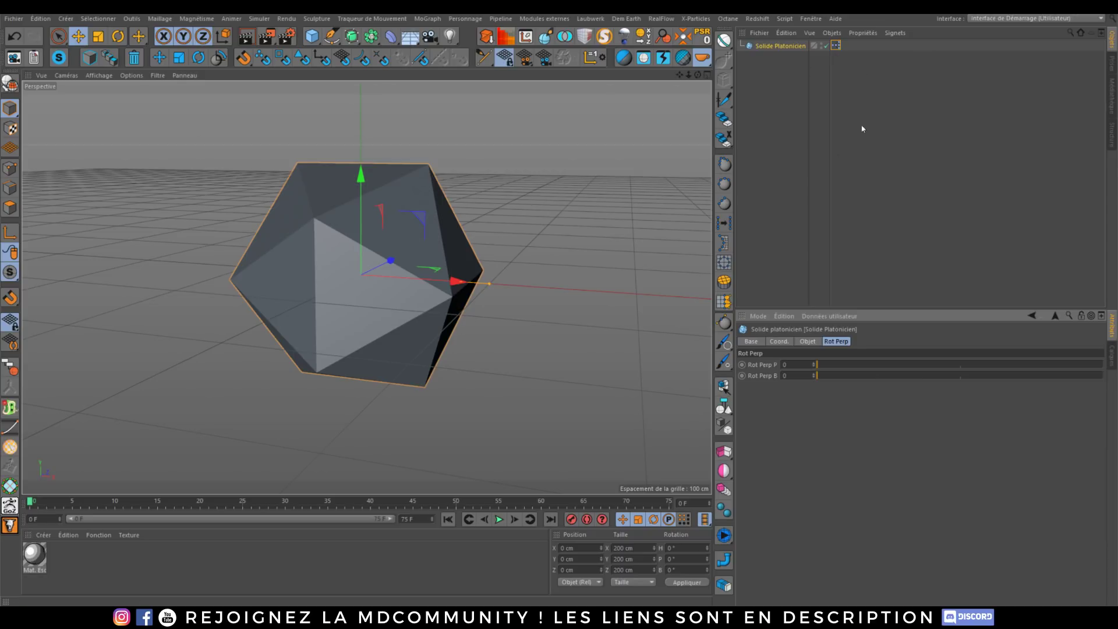
pyautogui.click(839, 46)
pyautogui.doubleClick(839, 46)
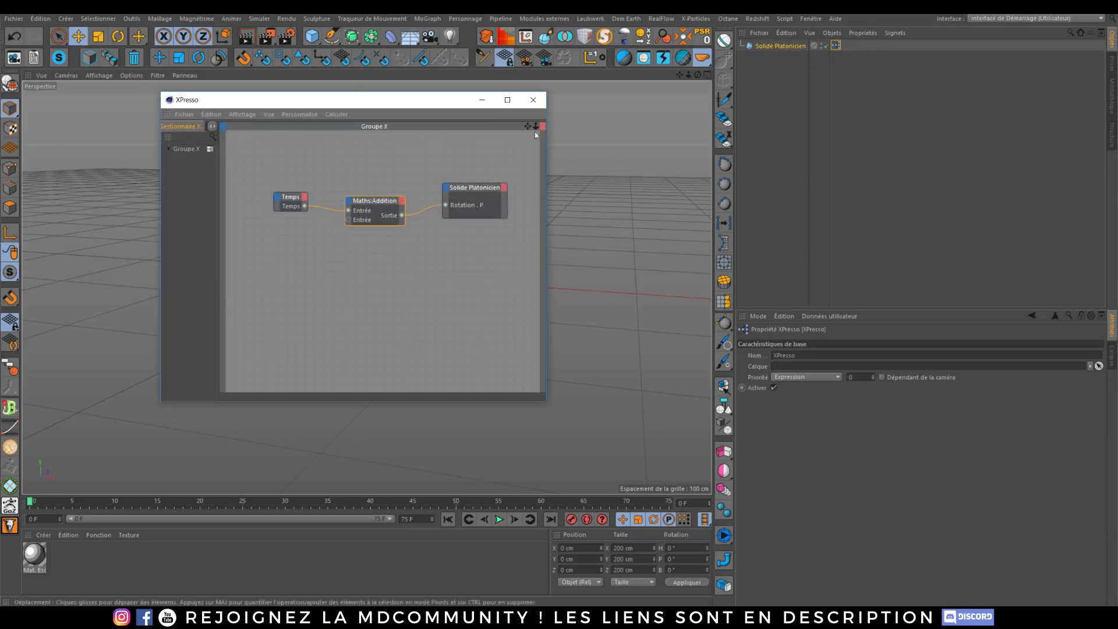
pyautogui.moveTo(418, 100); pyautogui.dragTo(443, 79)
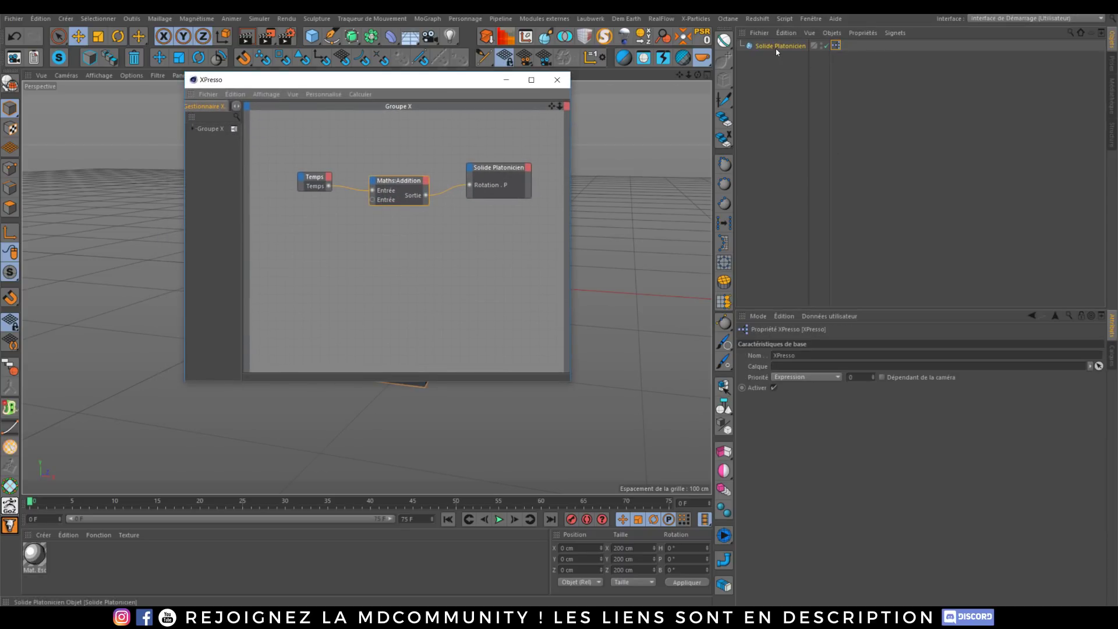
pyautogui.moveTo(276, 242)
pyautogui.mouseDown()
pyautogui.moveTo(277, 257)
pyautogui.moveTo(311, 246)
pyautogui.mouseUp()
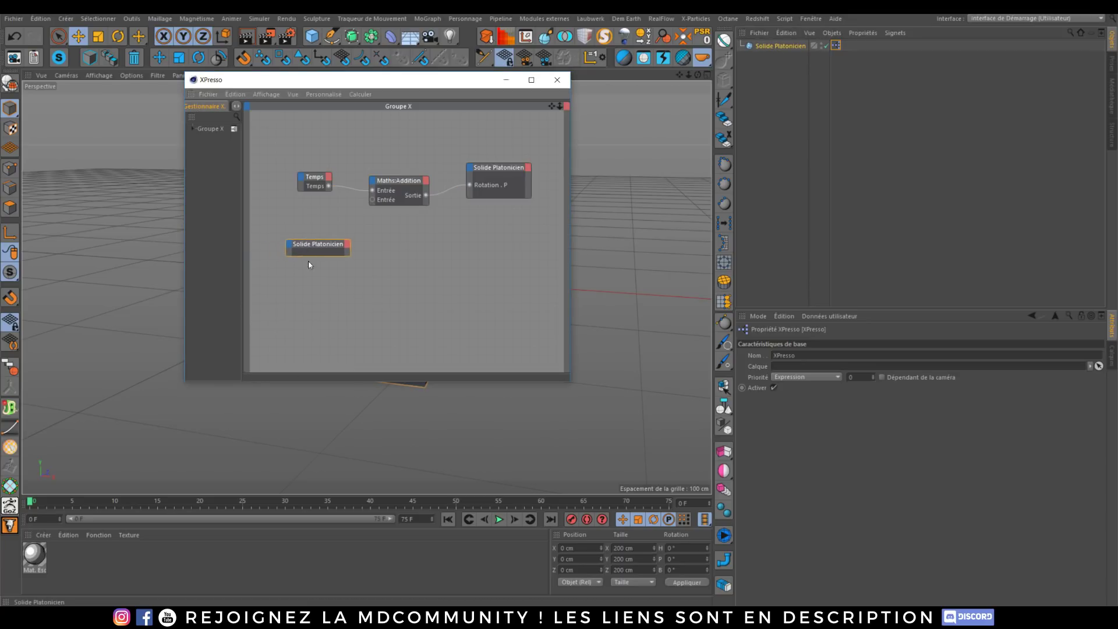
pyautogui.click(794, 45)
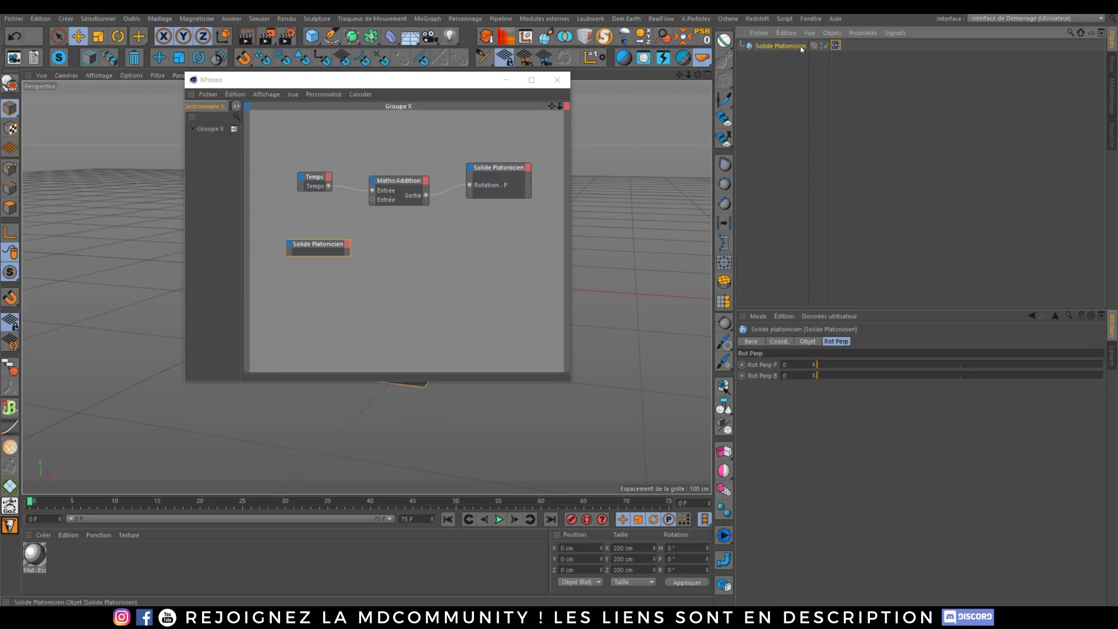
pyautogui.click(764, 366)
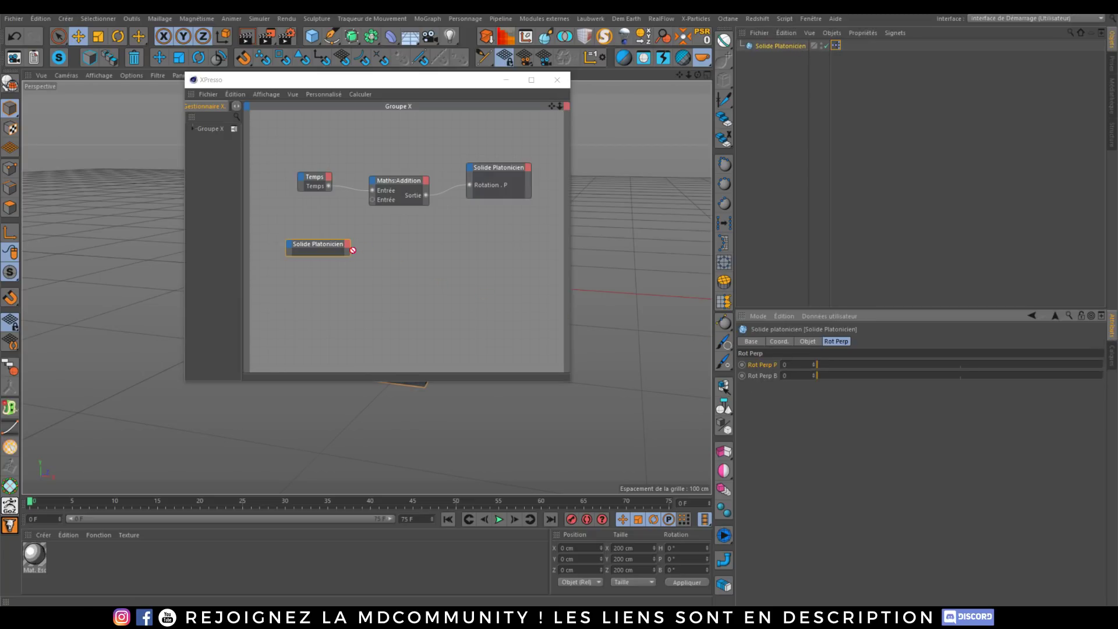
# Wire Rot Perp P from the lower solid node into the Maths node, switch it to Multiplication, and close XPresso.
pyautogui.moveTo(345, 249); pyautogui.dragTo(373, 201)
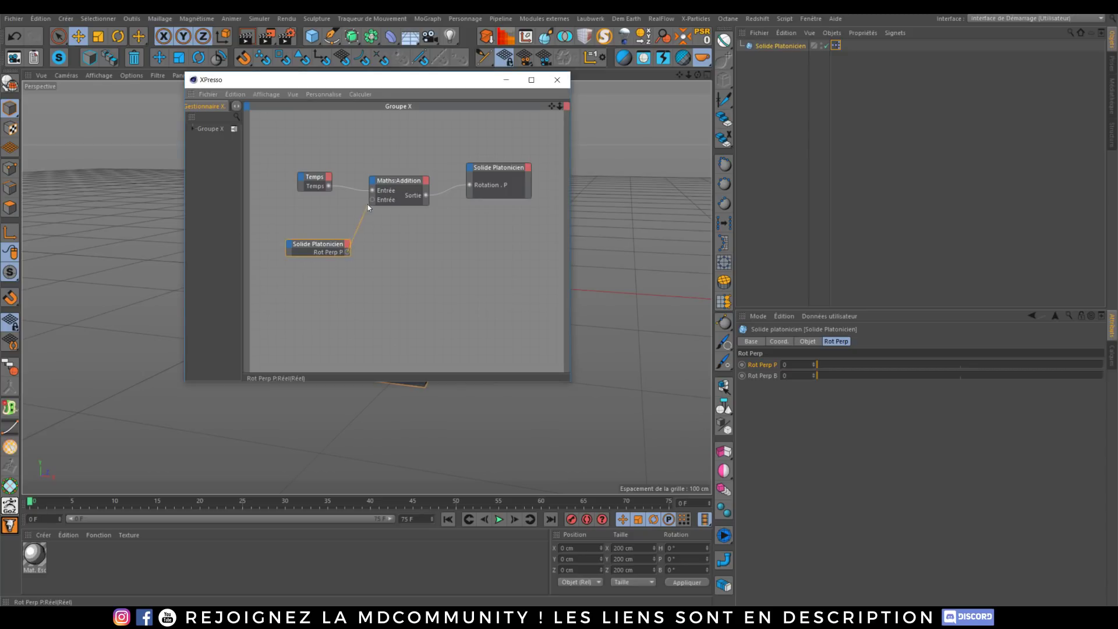
pyautogui.click(399, 180)
pyautogui.click(832, 363)
pyautogui.click(949, 367)
pyautogui.click(814, 375)
pyautogui.click(831, 403)
pyautogui.click(310, 250)
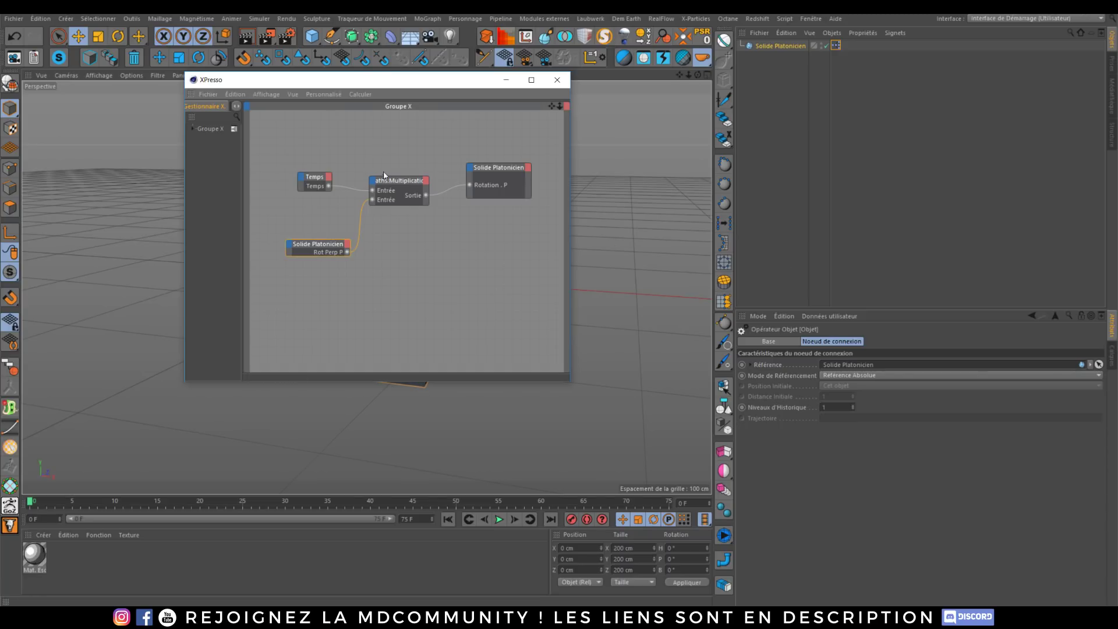
pyautogui.moveTo(310, 181)
pyautogui.mouseDown()
pyautogui.moveTo(308, 169)
pyautogui.moveTo(309, 190)
pyautogui.mouseUp()
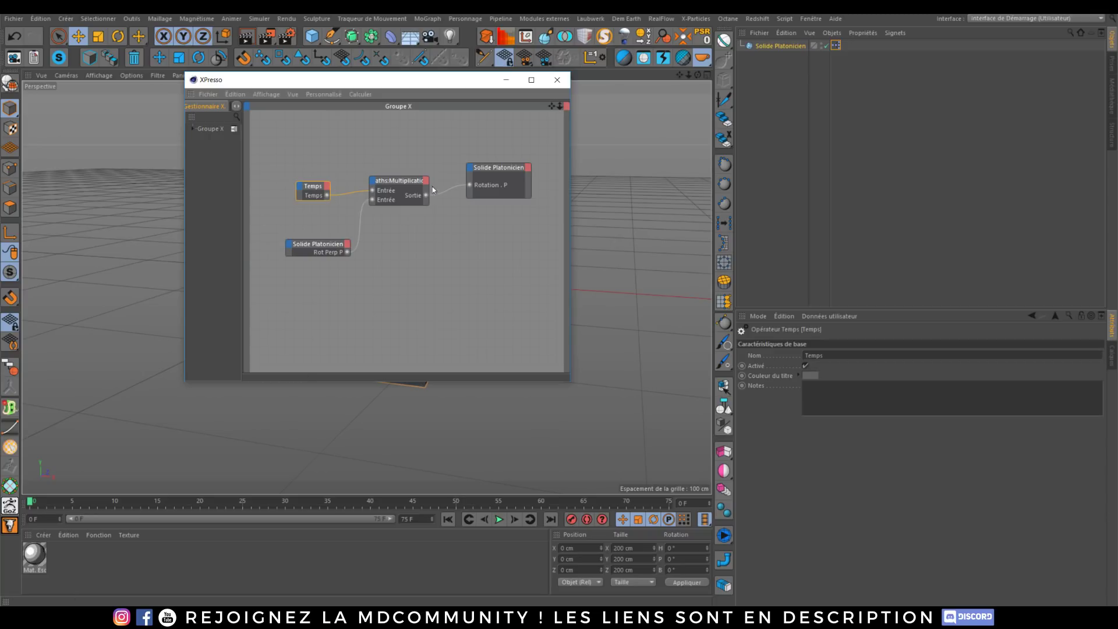
pyautogui.click(506, 80)
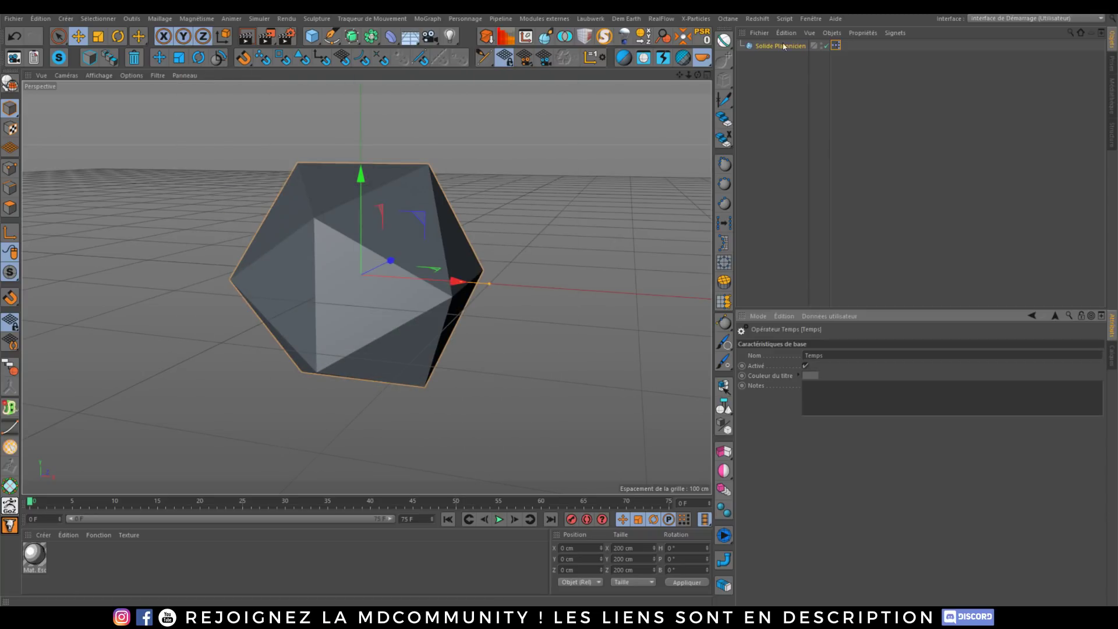
# During playback, drag Rot Perp P through 3, 10, 0 and about 1 to compare spin speeds.
pyautogui.click(826, 48)
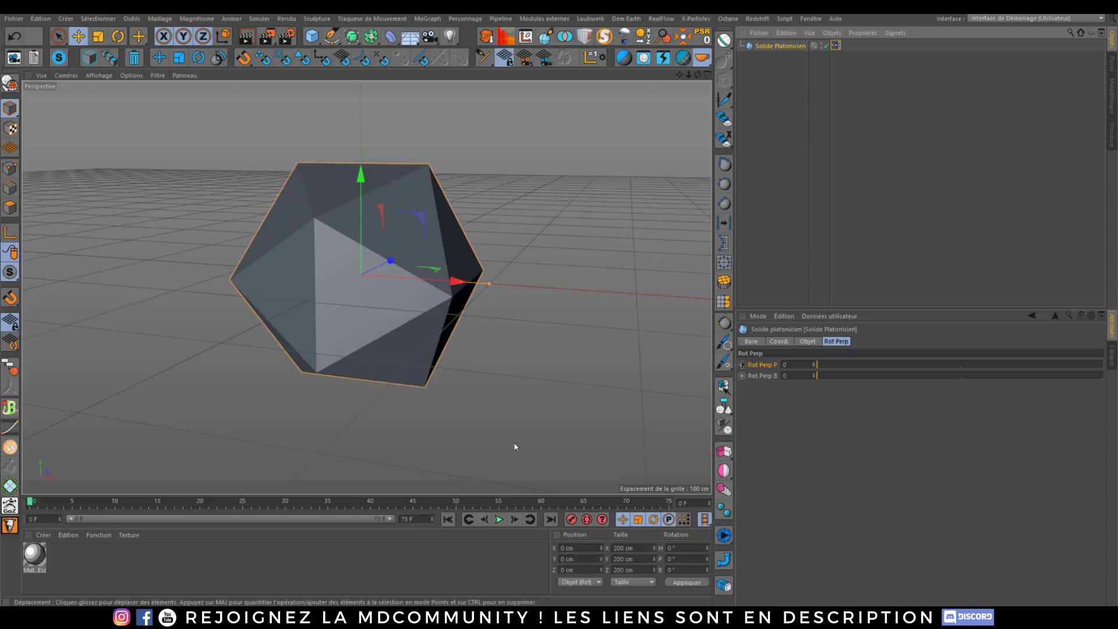
pyautogui.click(499, 519)
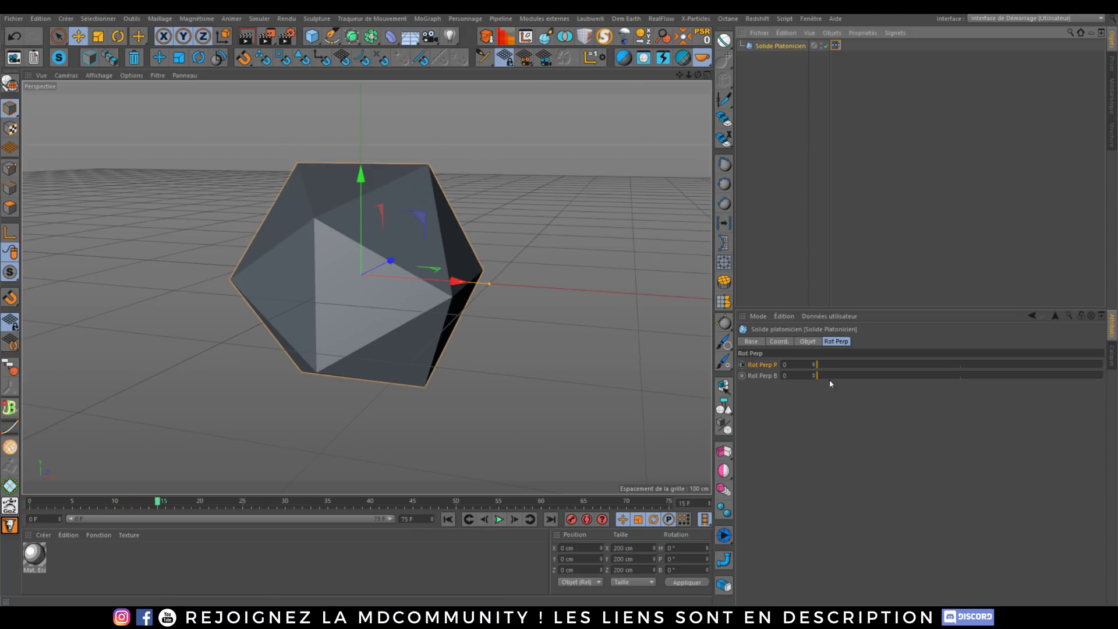
pyautogui.moveTo(829, 365); pyautogui.dragTo(855, 369)
pyautogui.click(498, 519)
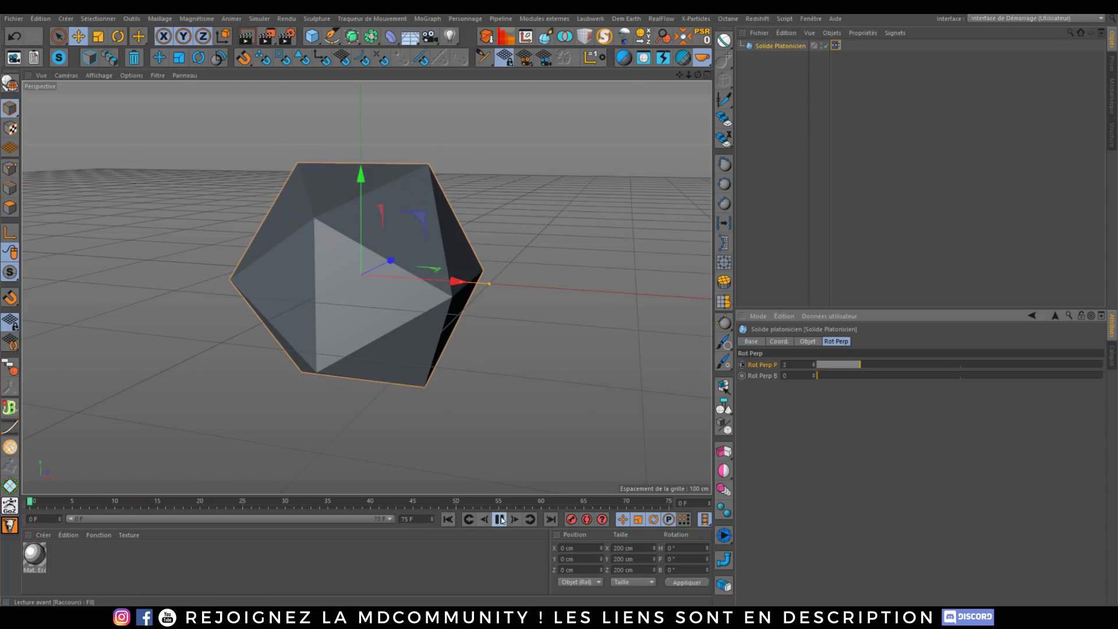
pyautogui.moveTo(860, 365); pyautogui.dragTo(960, 364)
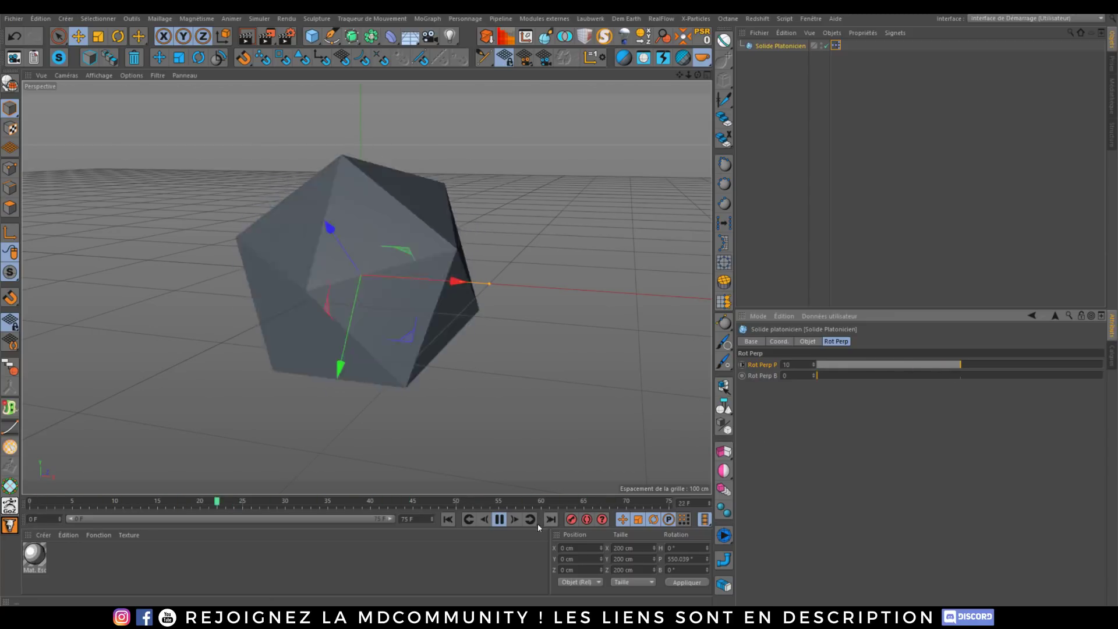
pyautogui.moveTo(943, 365)
pyautogui.mouseDown()
pyautogui.moveTo(1018, 363)
pyautogui.moveTo(733, 369)
pyautogui.mouseUp()
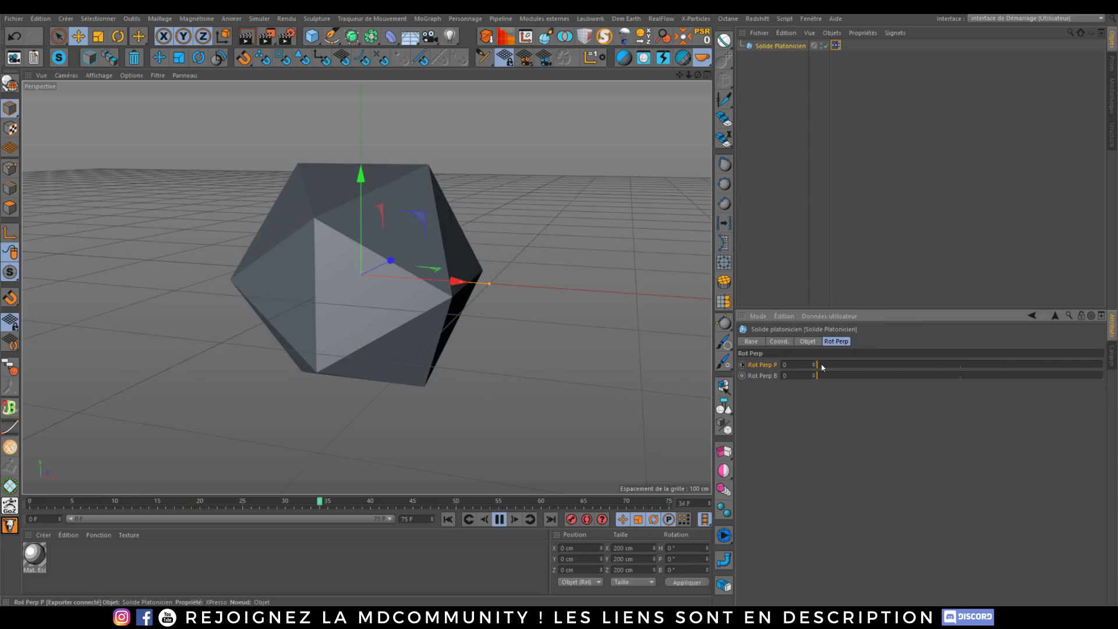
pyautogui.moveTo(824, 365); pyautogui.dragTo(831, 365)
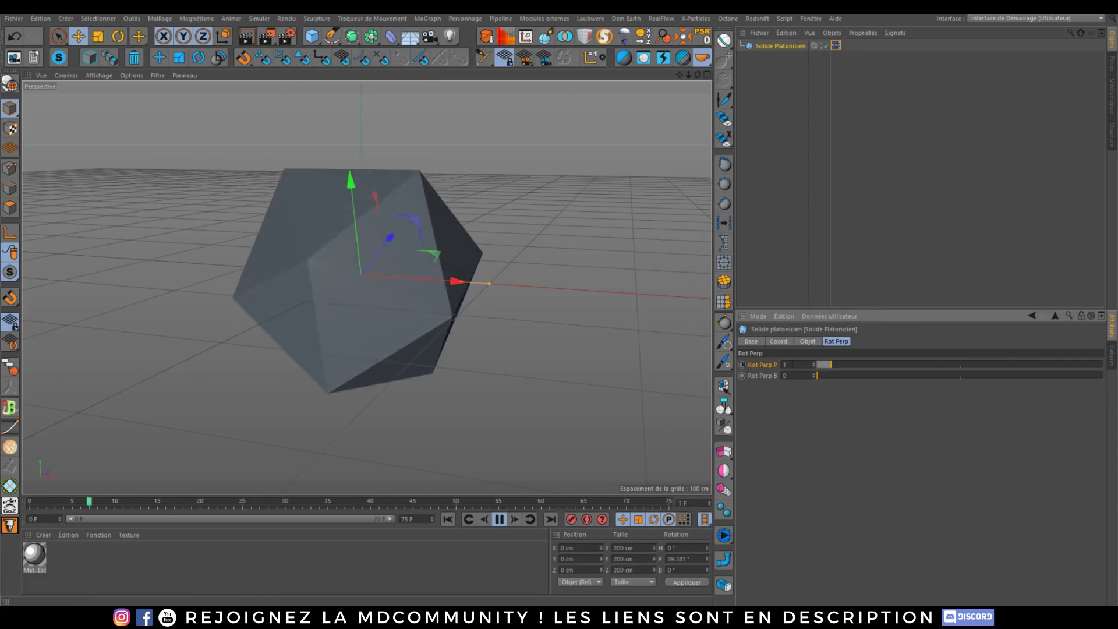
# Enter Rot Perp P as 0.25, then 5, and replay to check the pitch rotation.
pyautogui.write('0.25')
pyautogui.press('Return')
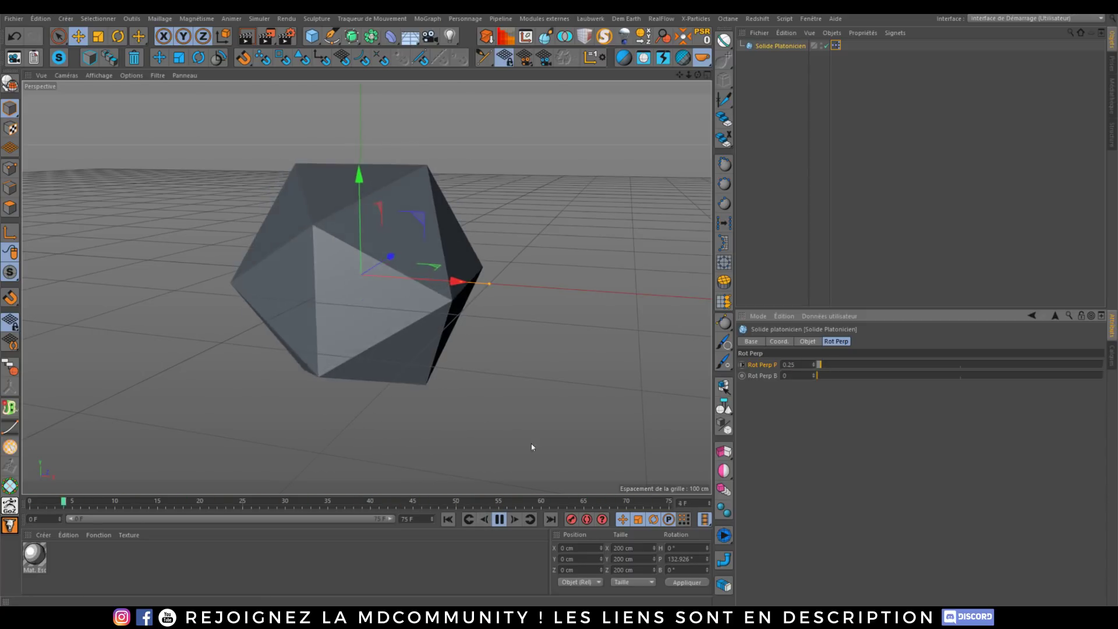
pyautogui.click(504, 523)
pyautogui.doubleClick(797, 365)
pyautogui.write('5')
pyautogui.press('Return')
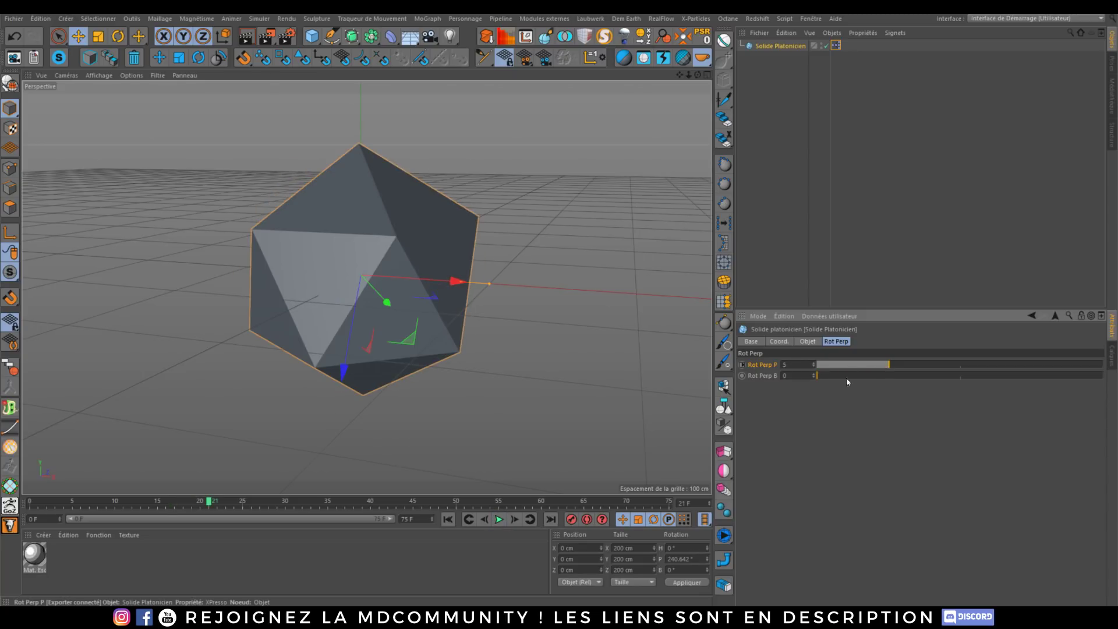
pyautogui.click(504, 519)
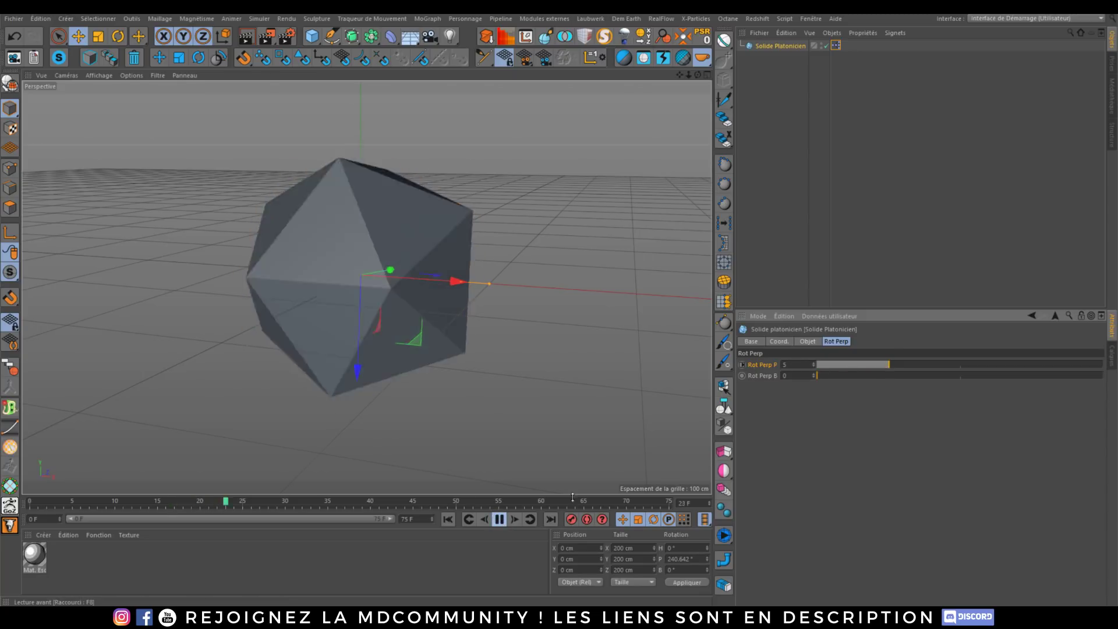
pyautogui.click(499, 519)
# Reselect the Platonic solid and open its user data options.
pyautogui.click(832, 102)
pyautogui.click(774, 46)
pyautogui.click(808, 341)
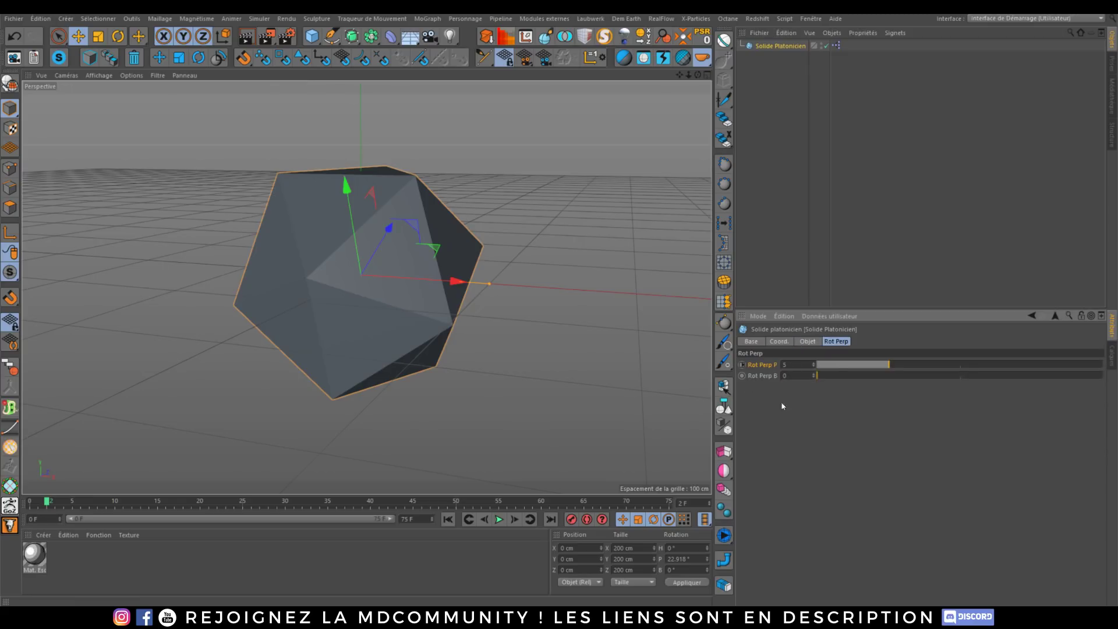
pyautogui.click(829, 317)
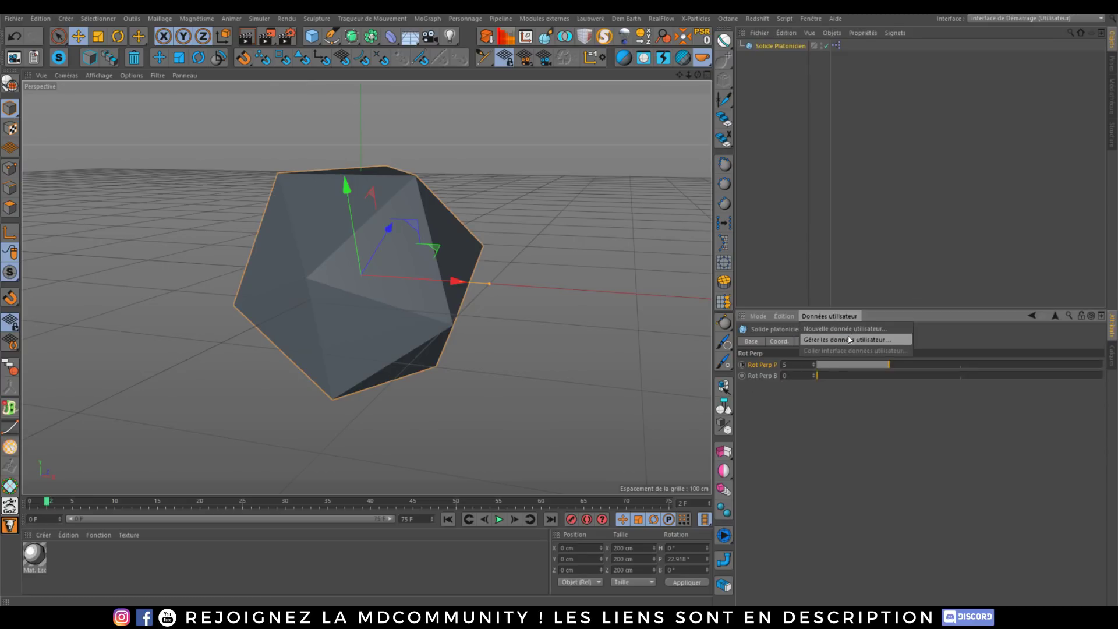
# Add a user-data group named Couleur below Rot Perp, then select the XPresso tag.
pyautogui.click(833, 337)
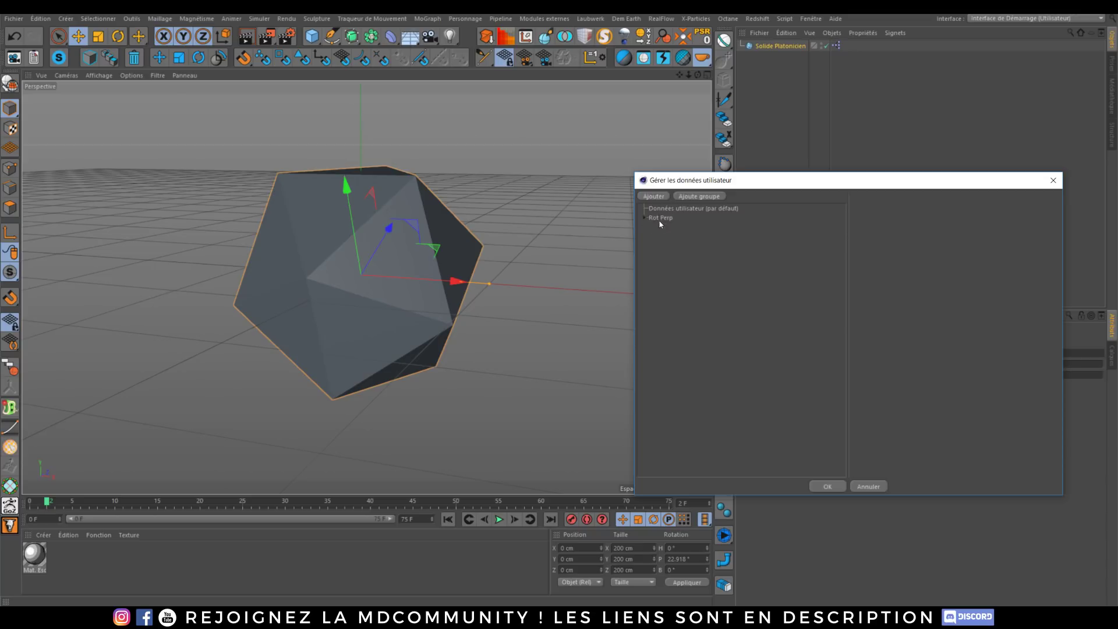
pyautogui.click(690, 197)
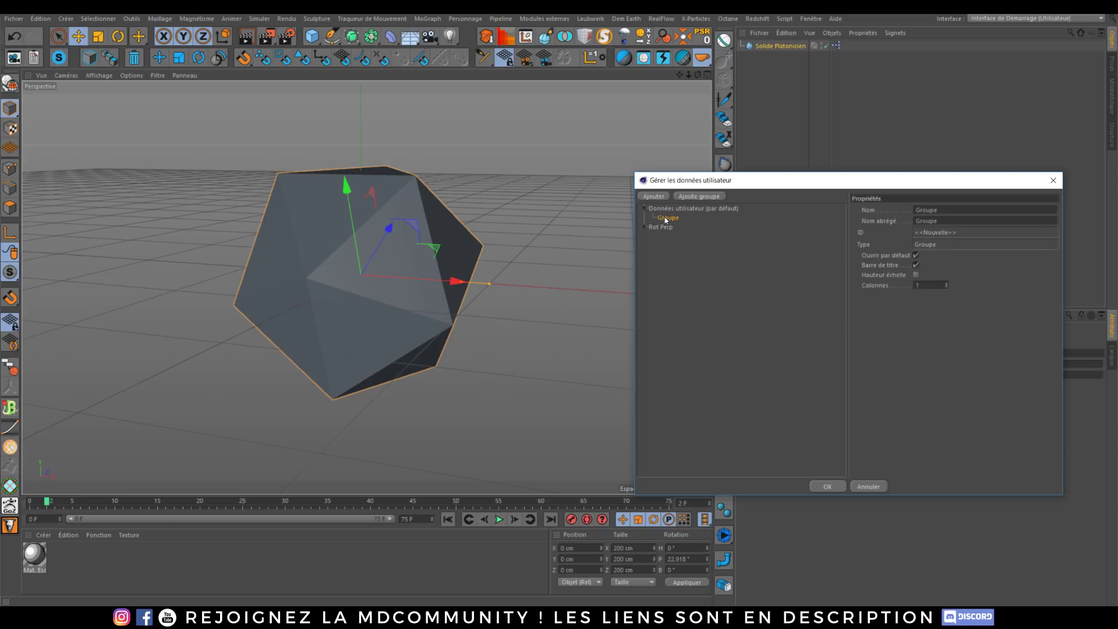
pyautogui.moveTo(668, 218); pyautogui.dragTo(670, 253)
pyautogui.click(663, 230)
pyautogui.hotkey('ctrl', 'a')
pyautogui.write('Couleur')
pyautogui.press('Return')
pyautogui.click(827, 487)
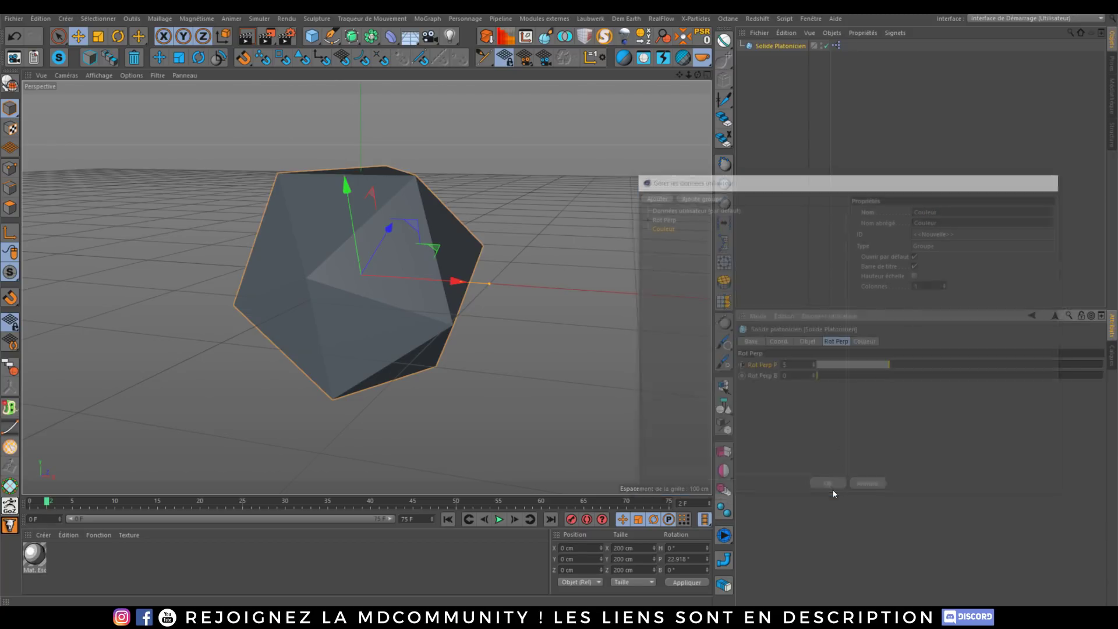
pyautogui.click(868, 342)
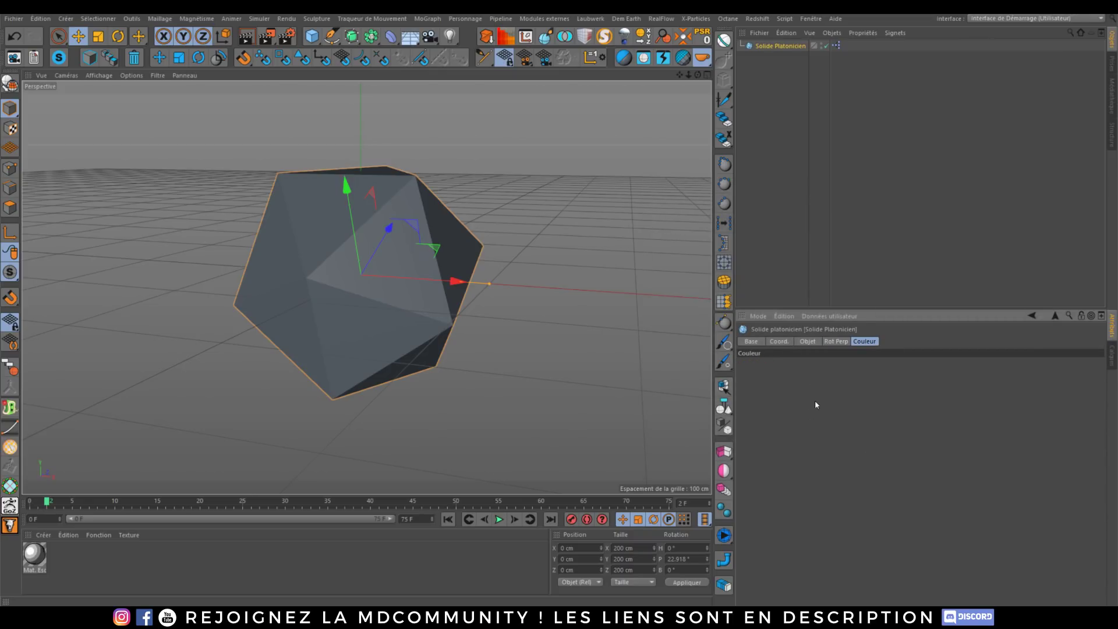
pyautogui.click(836, 46)
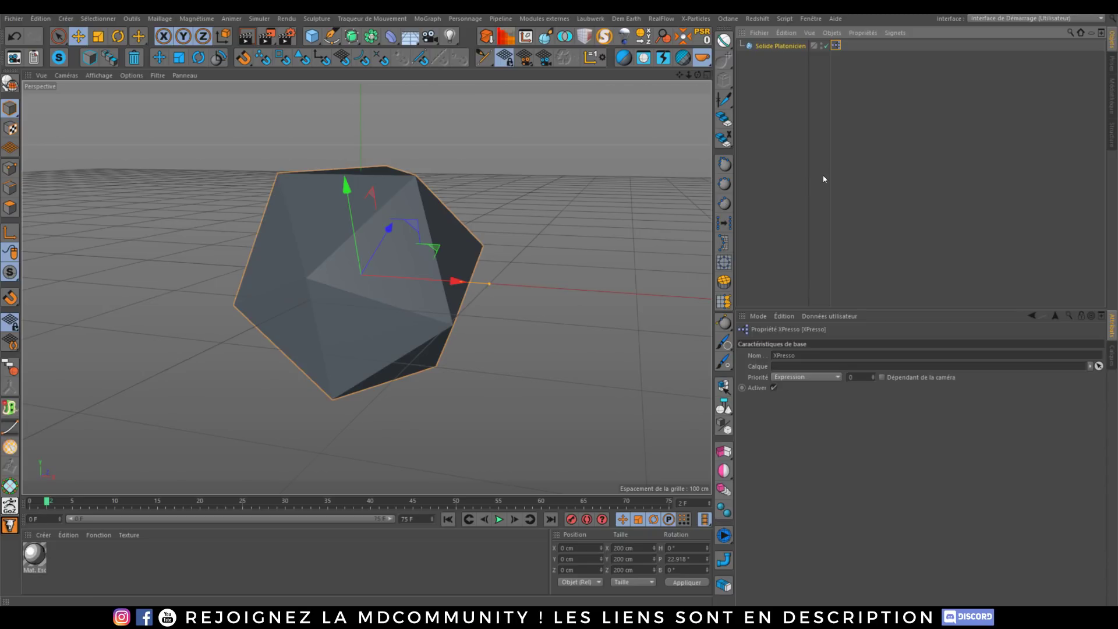
# Reopen the XPresso editor, browse the node list without adding any, and select all four nodes.
pyautogui.doubleClick(837, 48)
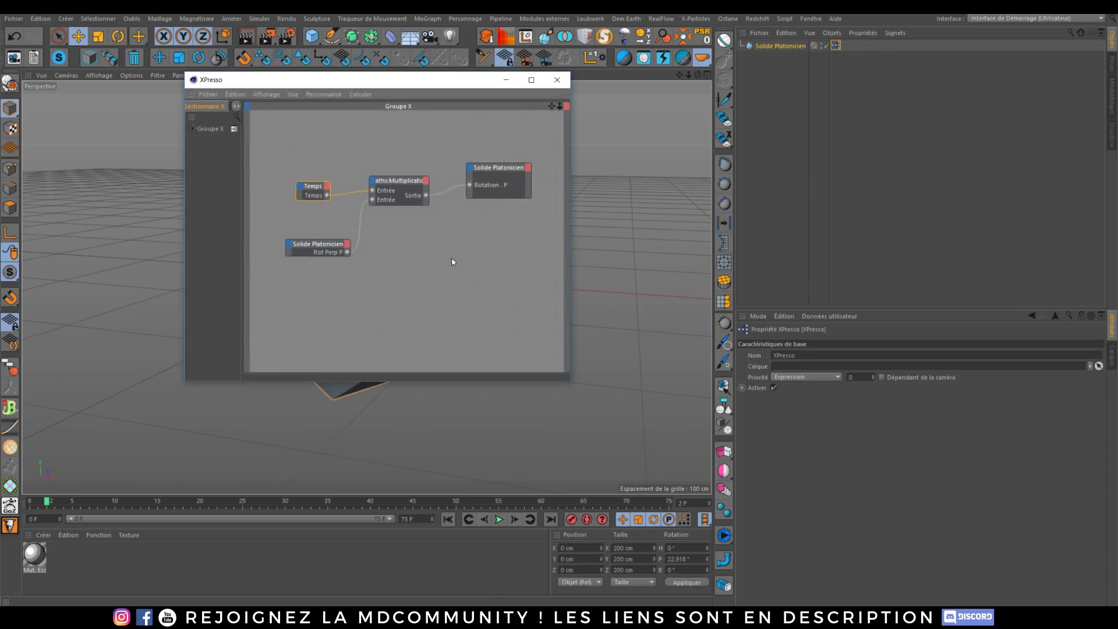
pyautogui.rightClick(392, 266)
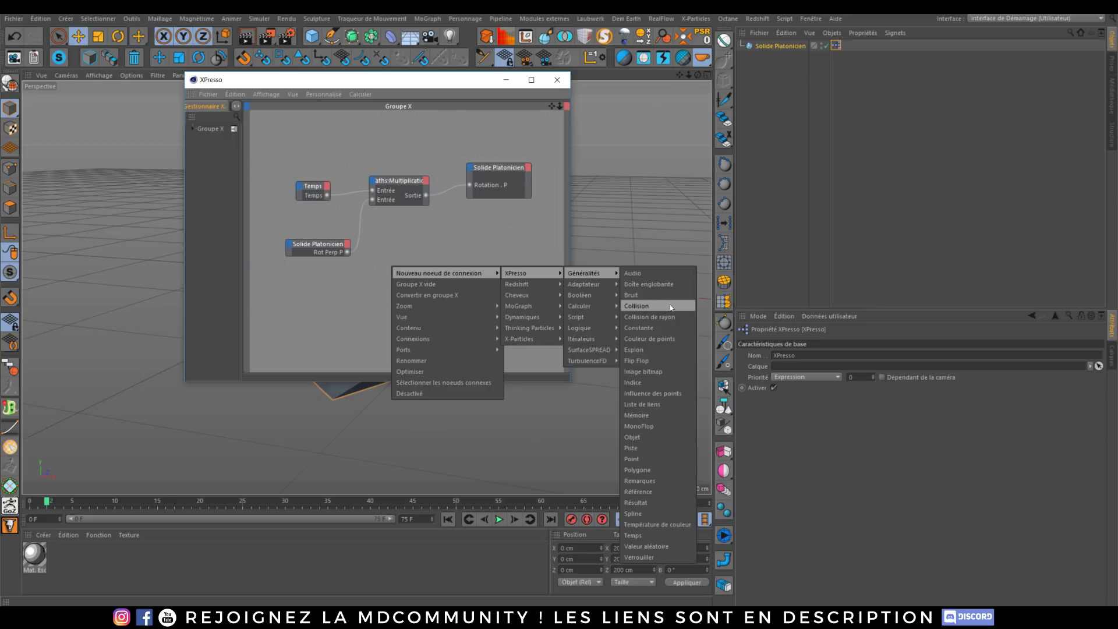
pyautogui.moveTo(579, 305)
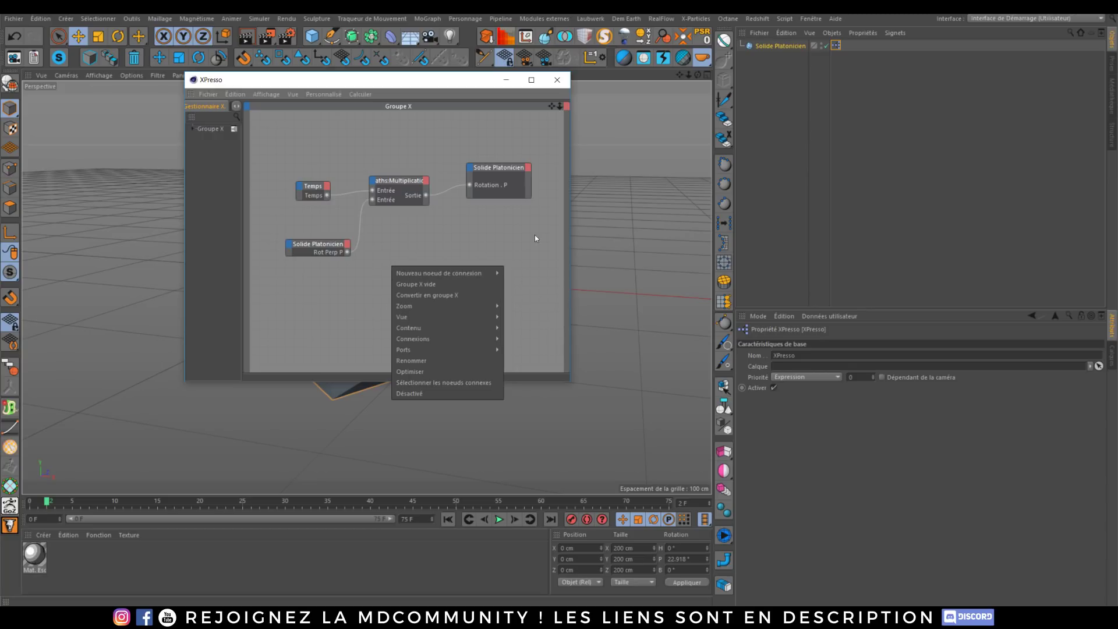
pyautogui.click(536, 233)
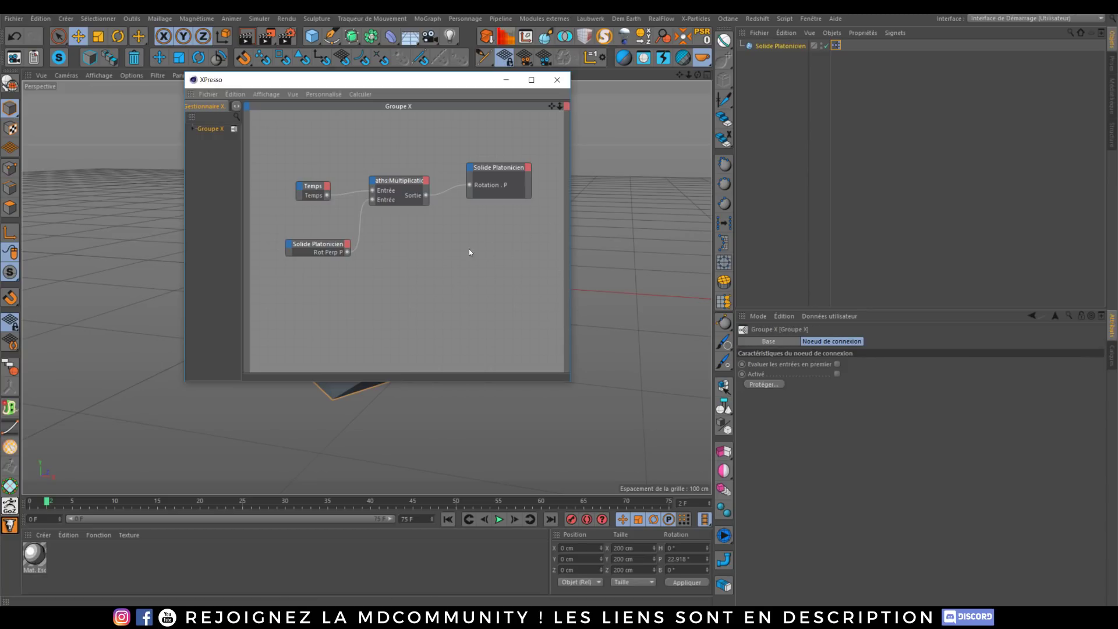
pyautogui.moveTo(529, 302); pyautogui.dragTo(279, 179)
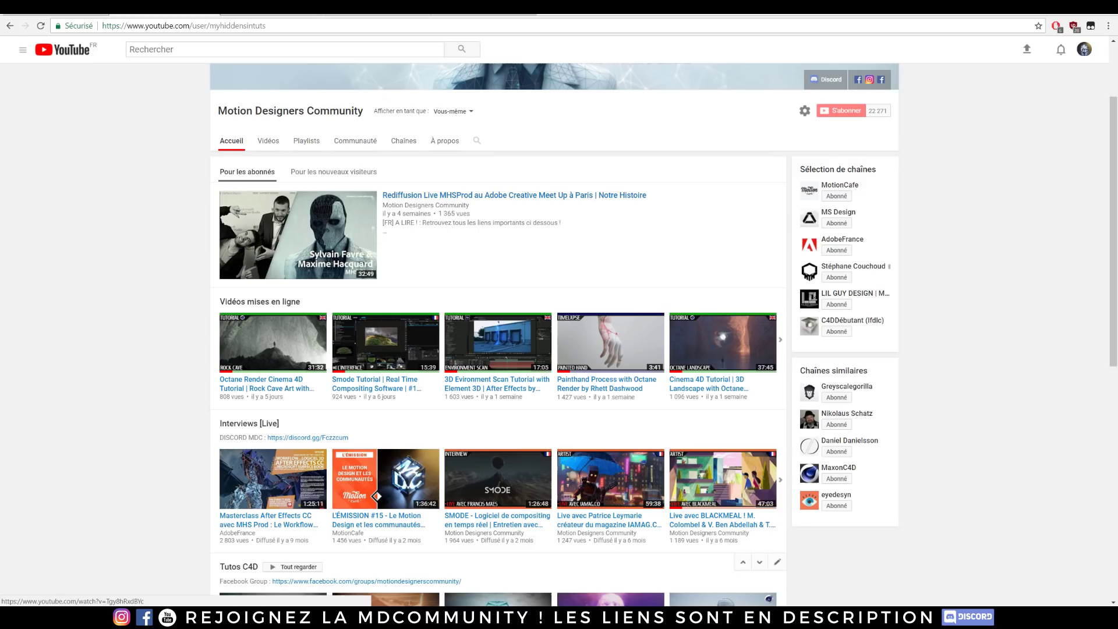
# Search the web for 'video2brain xpresso' from the address bar.
pyautogui.click(278, 25)
pyautogui.write('video')
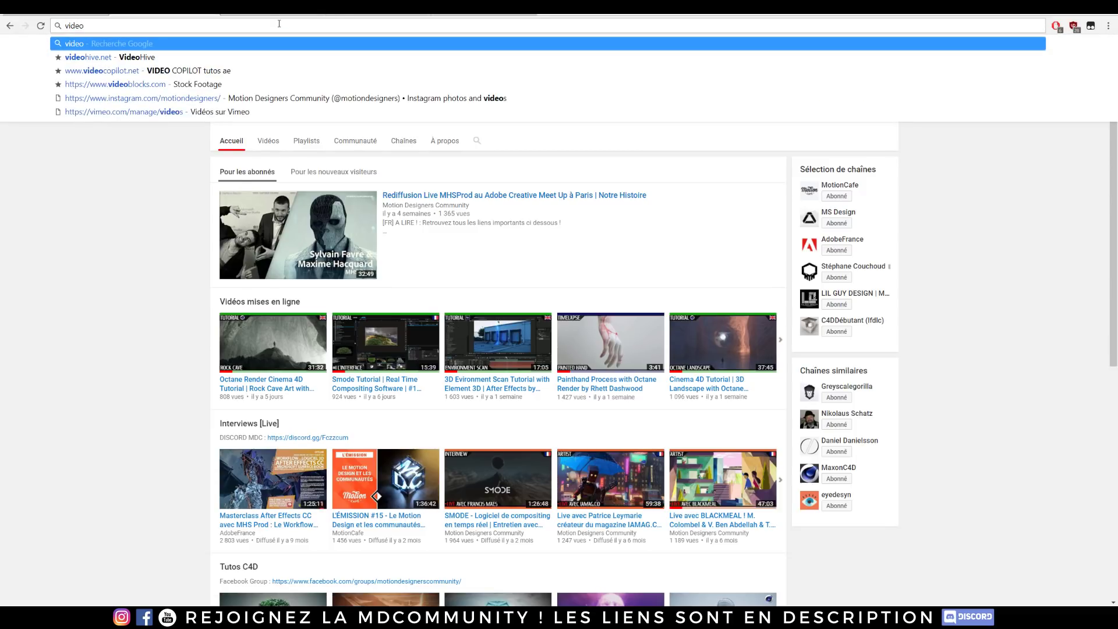
pyautogui.write('2brain xpresso')
pyautogui.press('Return')
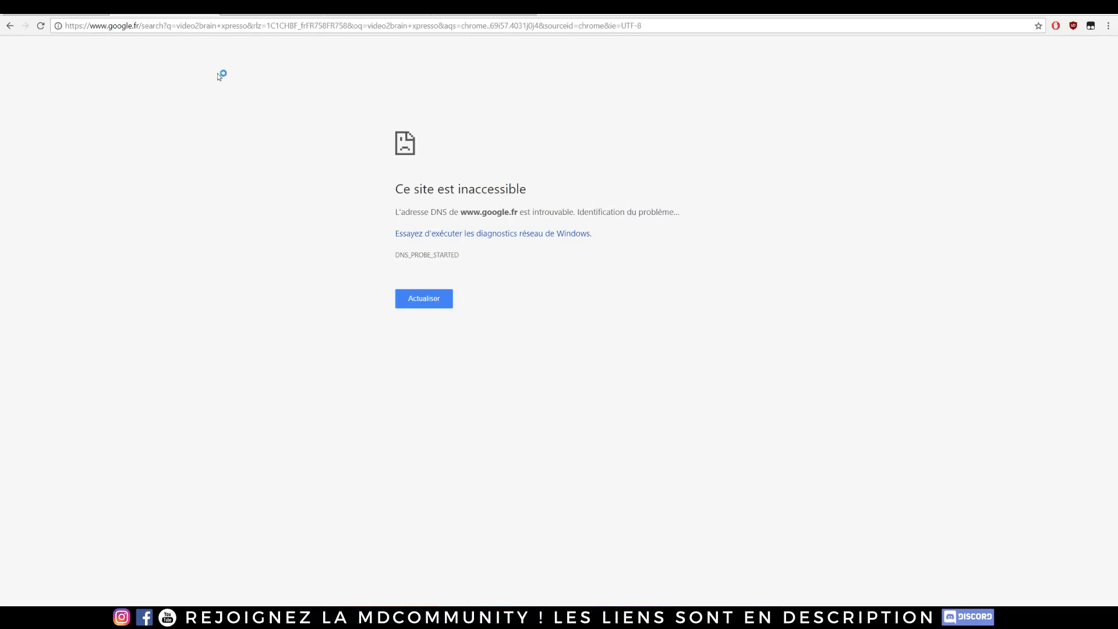
# Play the offline dinosaur game, jumping over cacti until game over.
pyautogui.press('space')
pyautogui.press('space')
pyautogui.press('space')
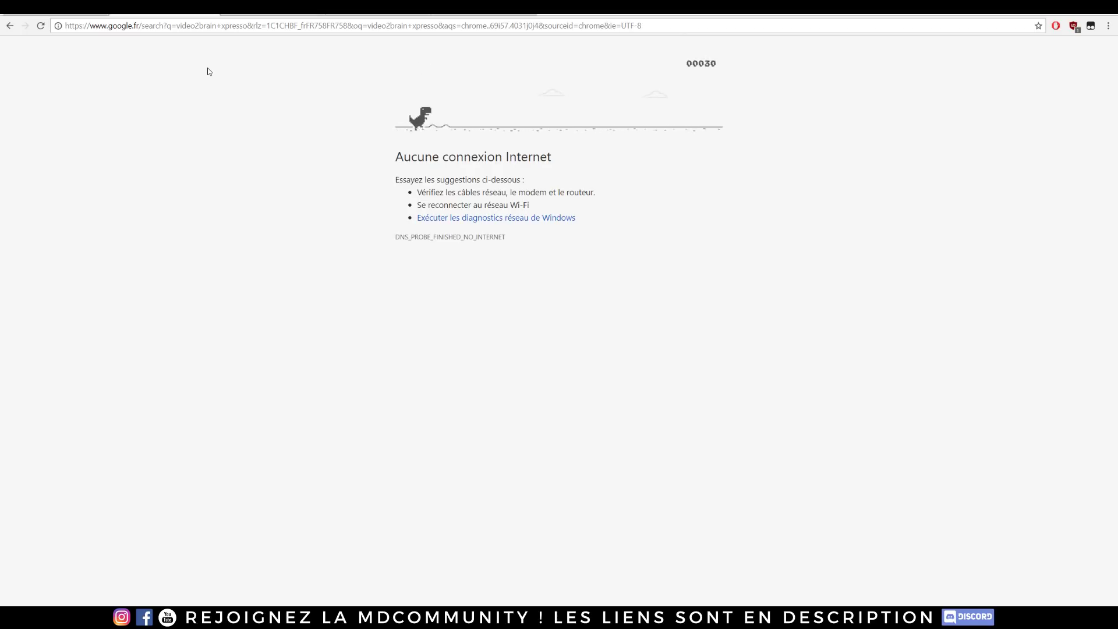
pyautogui.press('space')
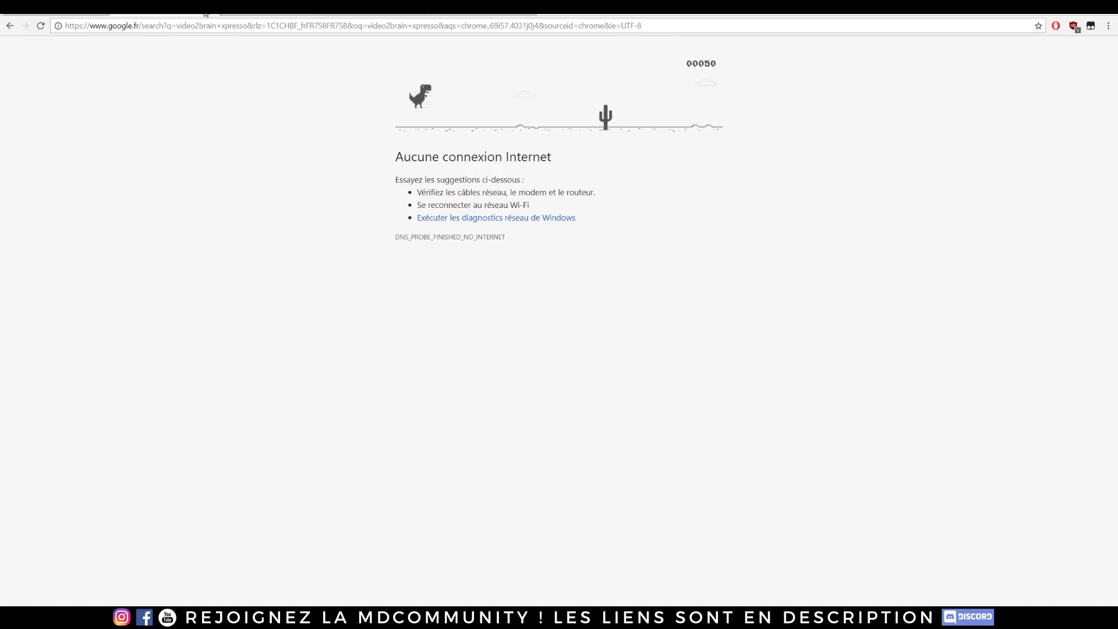
pyautogui.press('space')
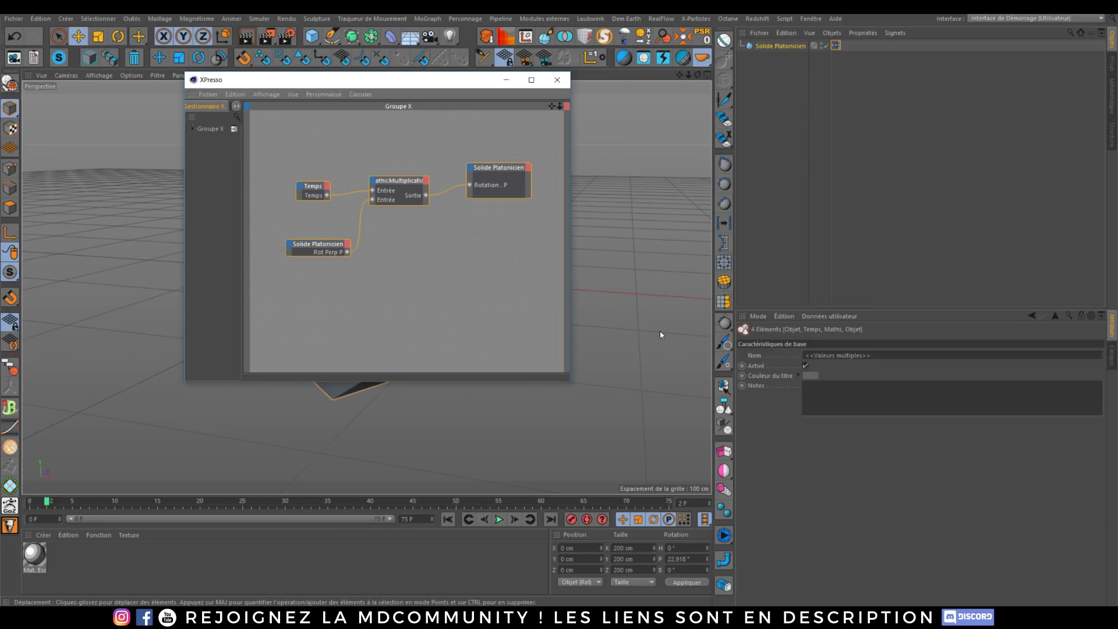
# Shift all XPresso nodes down-left, lower the Solide Platonicien output node, and close the editor.
pyautogui.moveTo(535, 279); pyautogui.dragTo(283, 154)
pyautogui.moveTo(512, 172); pyautogui.dragTo(494, 193)
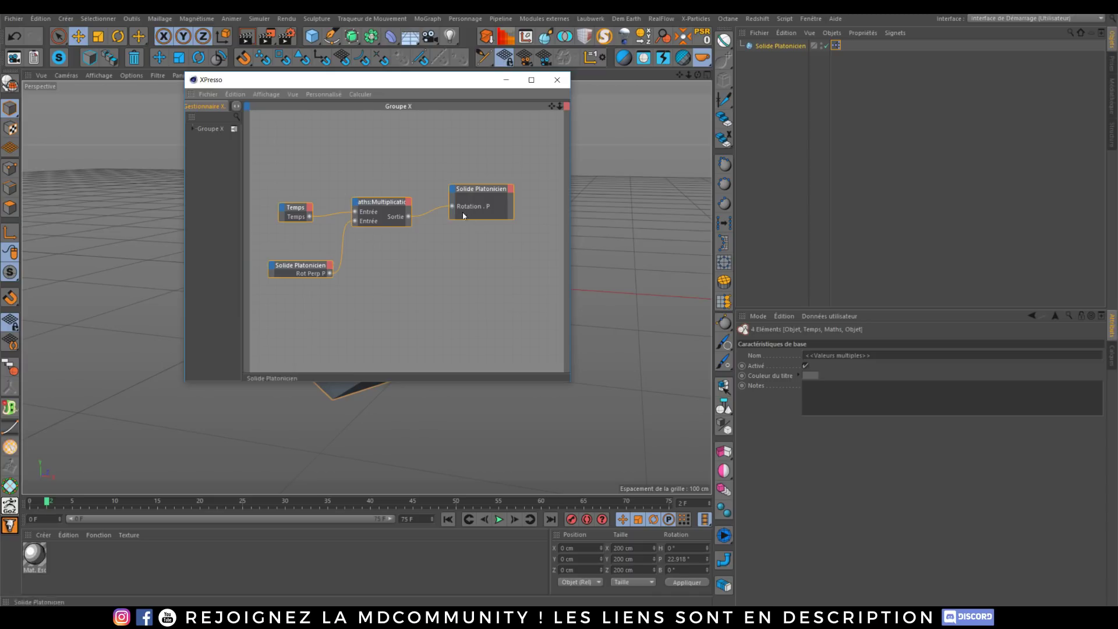
pyautogui.moveTo(471, 192); pyautogui.dragTo(477, 216)
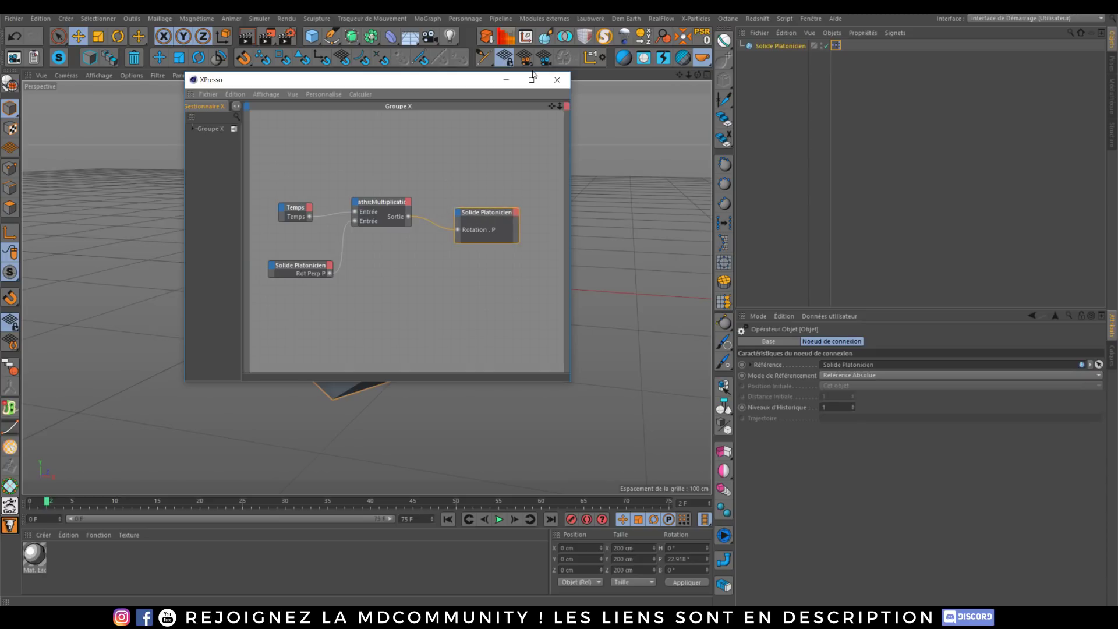
pyautogui.click(548, 82)
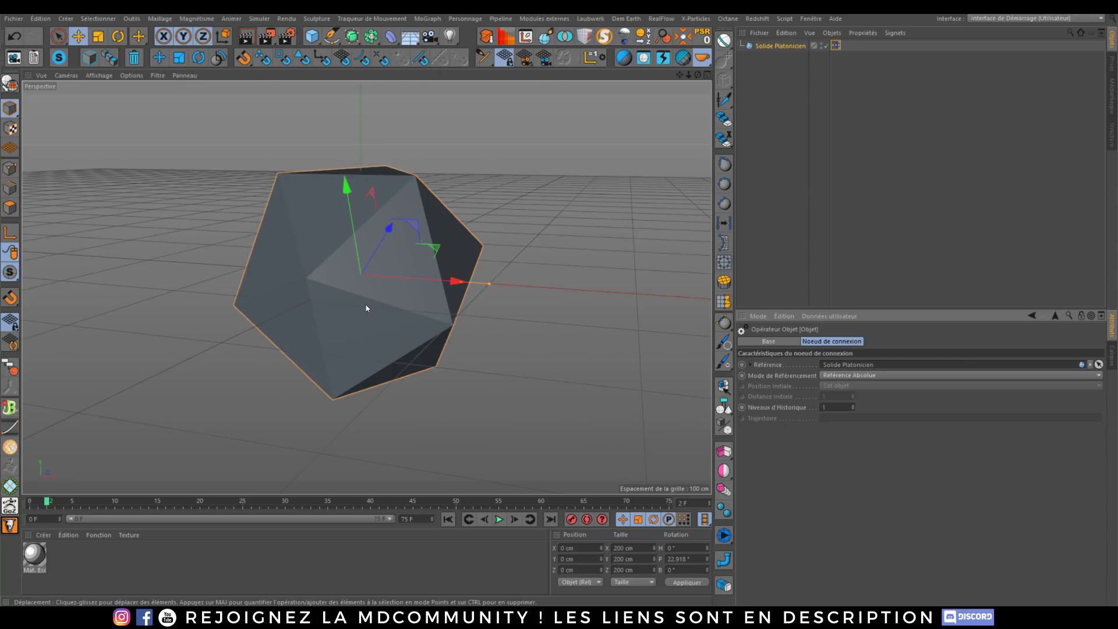
# Play the animation with F8 to watch the spin, then reopen the XPresso graph.
pyautogui.press('F8')
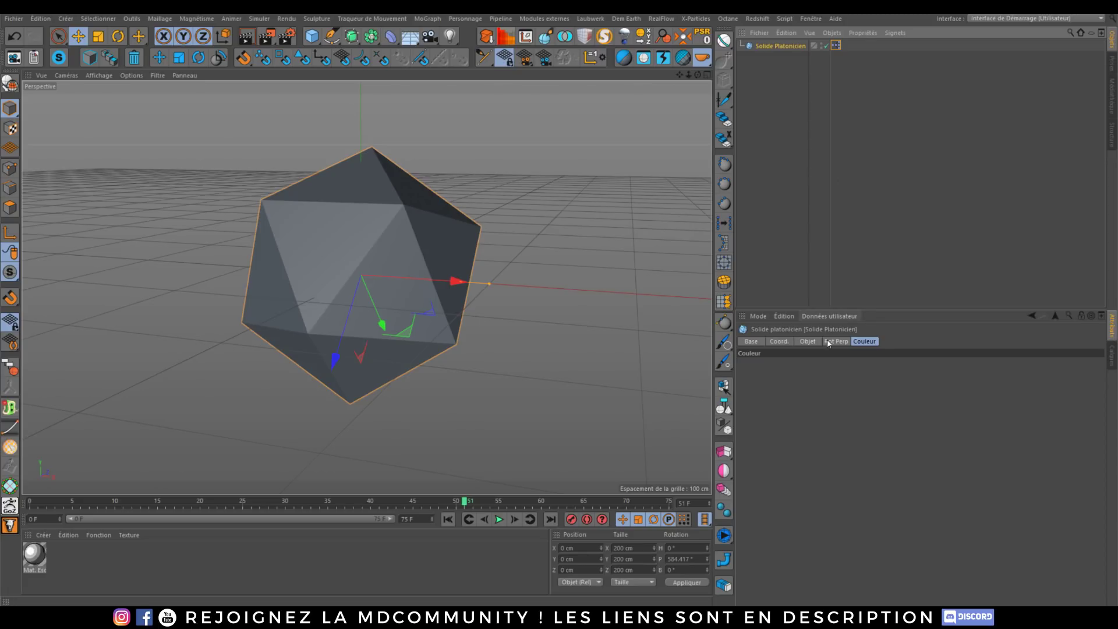
pyautogui.doubleClick(835, 45)
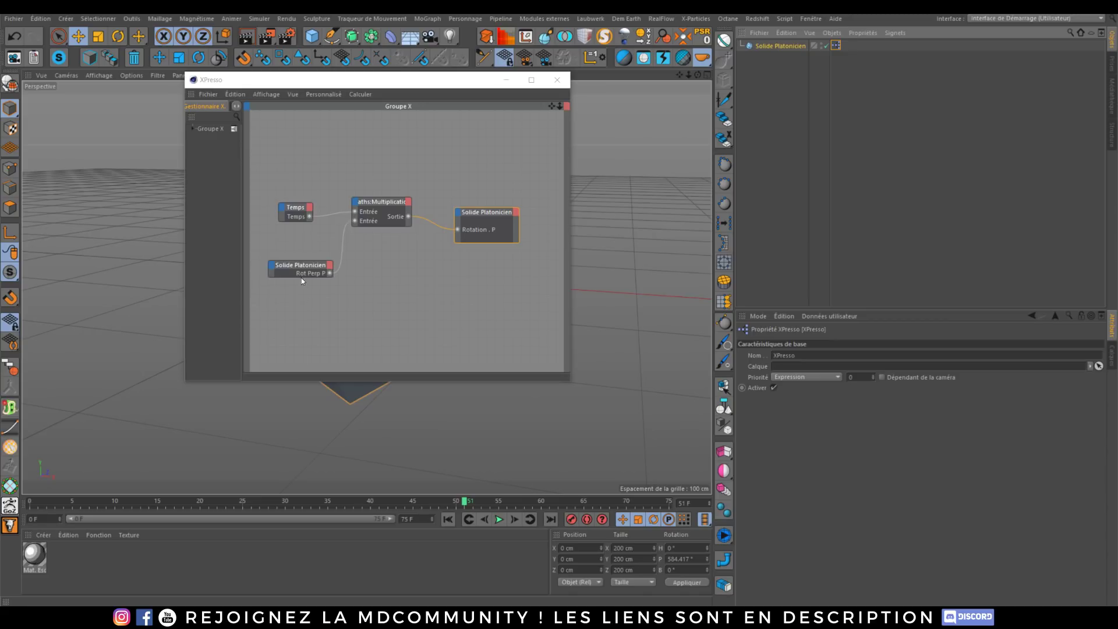
# Add a Rot Perp B output port to the input node and a Rotation . B input port to the output node.
pyautogui.moveTo(302, 278); pyautogui.dragTo(301, 310)
pyautogui.click(770, 44)
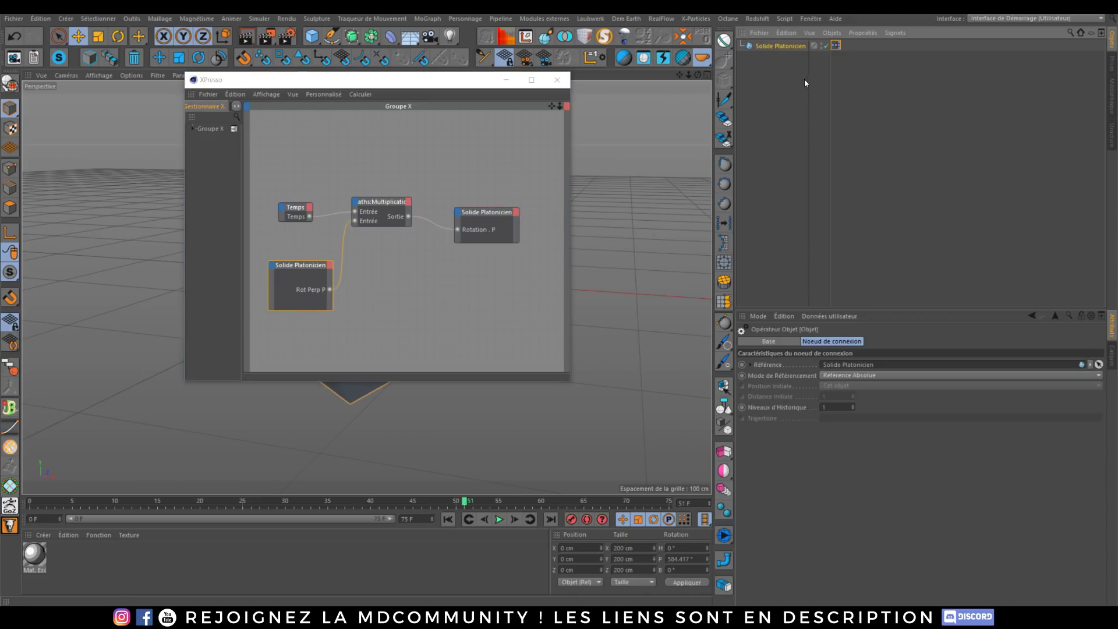
pyautogui.moveTo(761, 375); pyautogui.dragTo(333, 301)
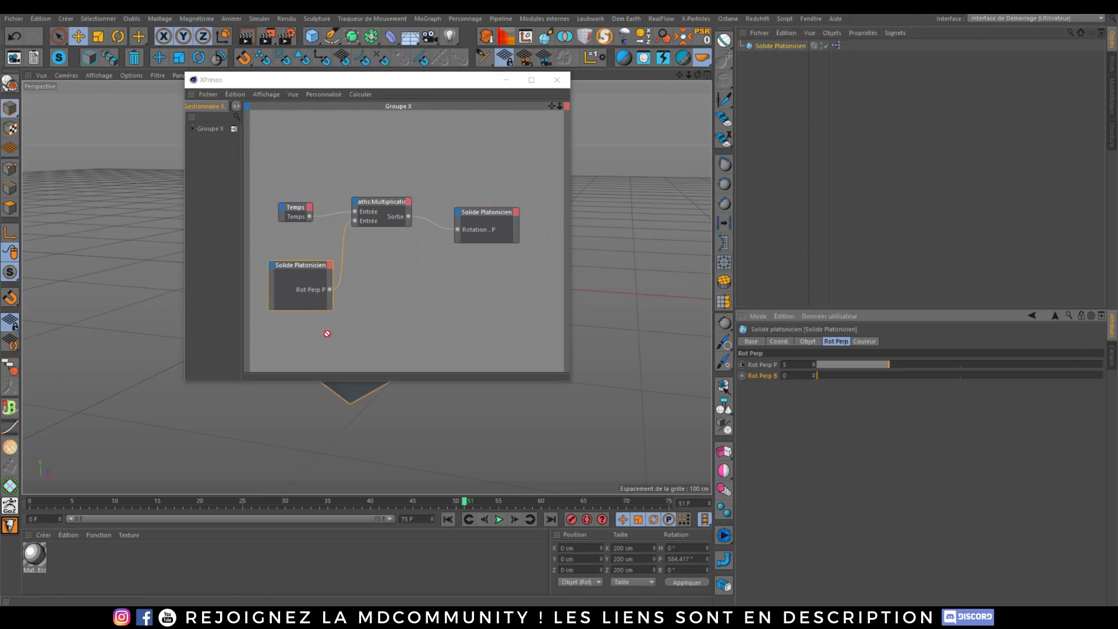
pyautogui.click(415, 287)
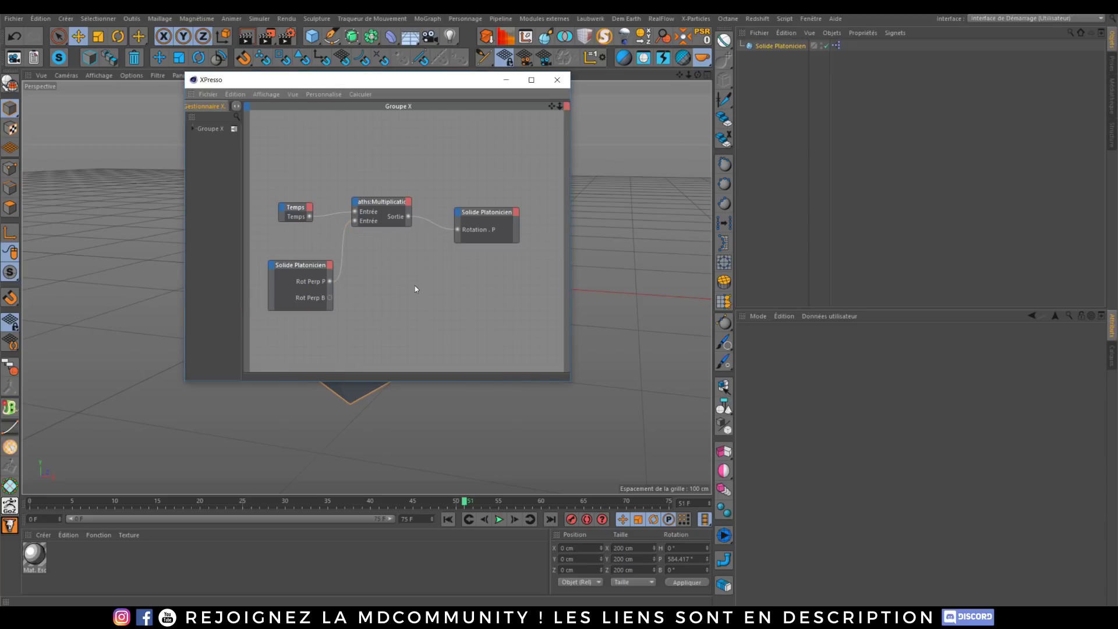
pyautogui.moveTo(479, 215); pyautogui.dragTo(490, 245)
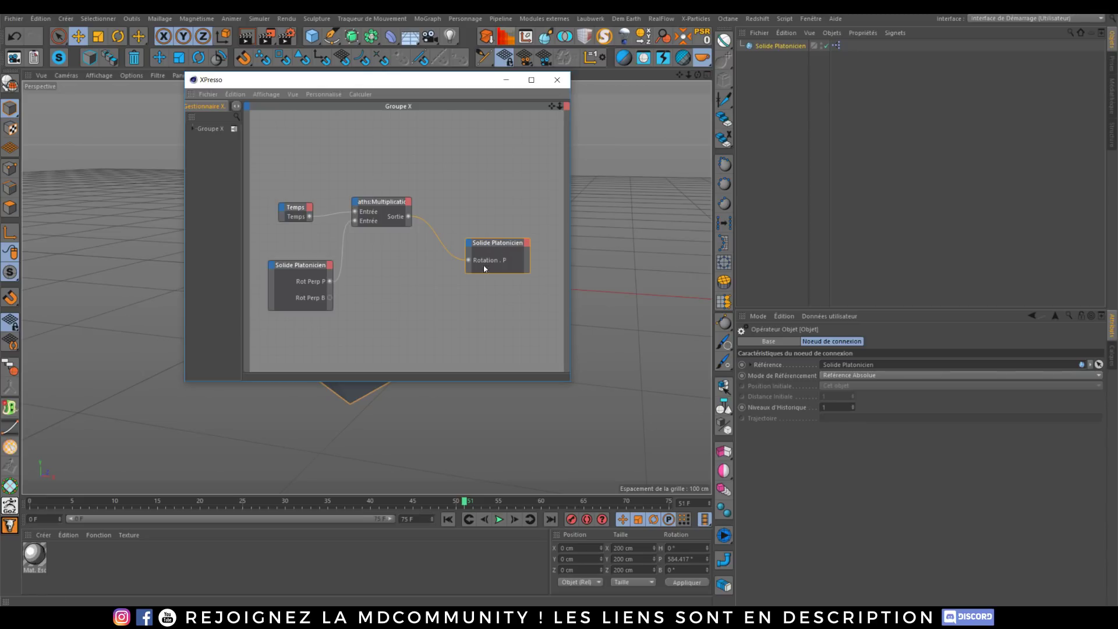
pyautogui.click(777, 46)
pyautogui.click(806, 342)
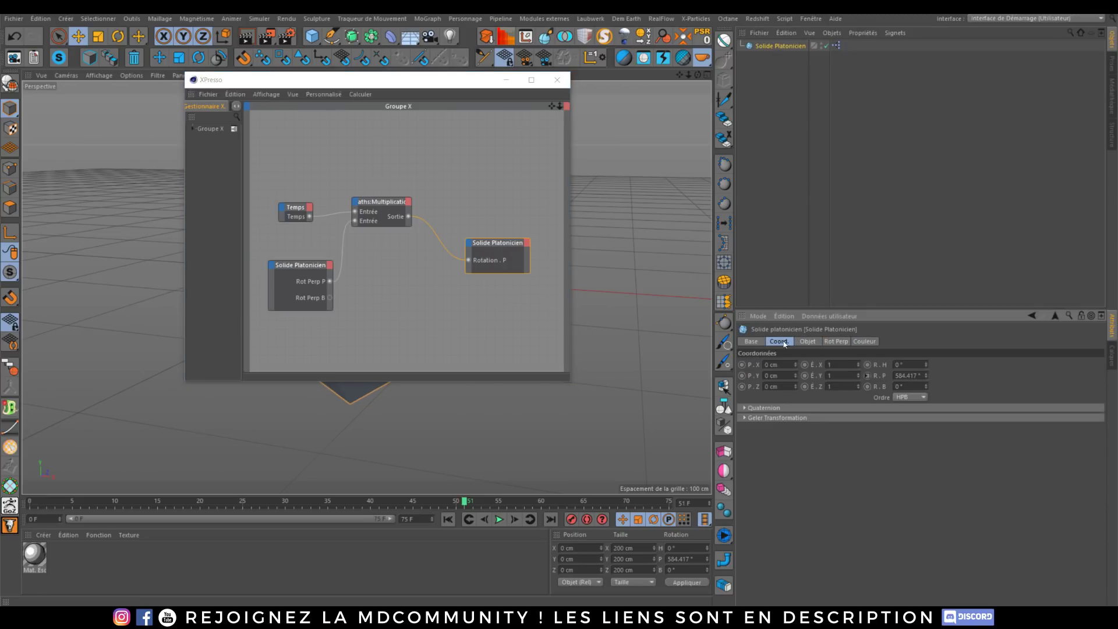
pyautogui.moveTo(885, 386); pyautogui.dragTo(473, 269)
# Duplicate the Multiplication node, wire Time × Rot Perp B into Rotation . B, and close the editor.
pyautogui.keyDown('ctrl'); pyautogui.moveTo(385, 217); pyautogui.dragTo(396, 284); pyautogui.keyUp('ctrl')
pyautogui.click(401, 298)
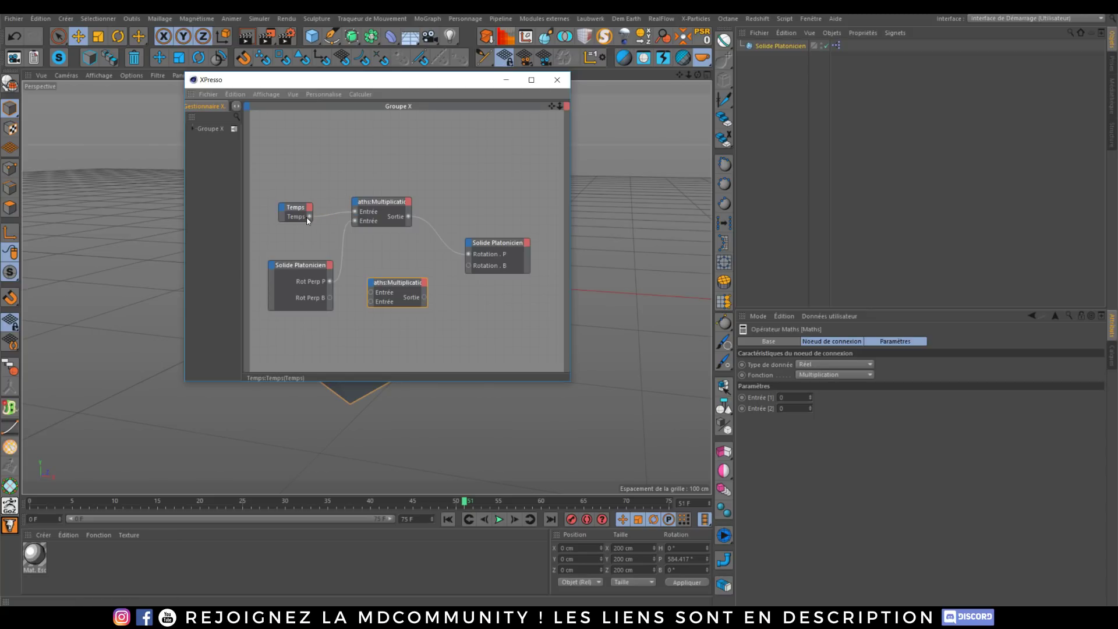
pyautogui.moveTo(309, 217); pyautogui.dragTo(372, 293)
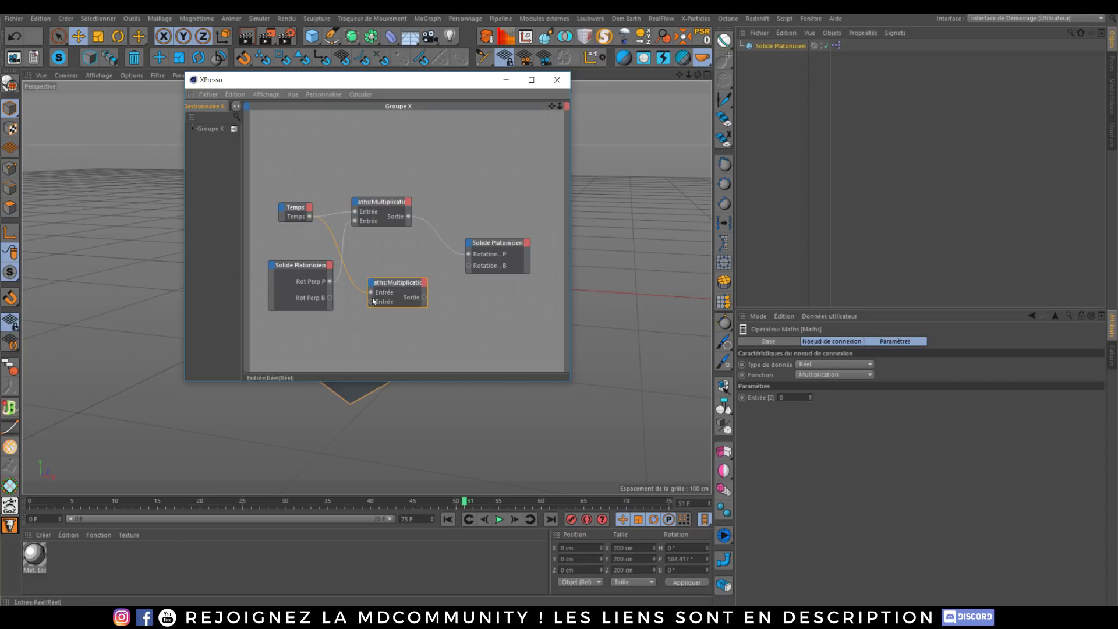
pyautogui.click(328, 299)
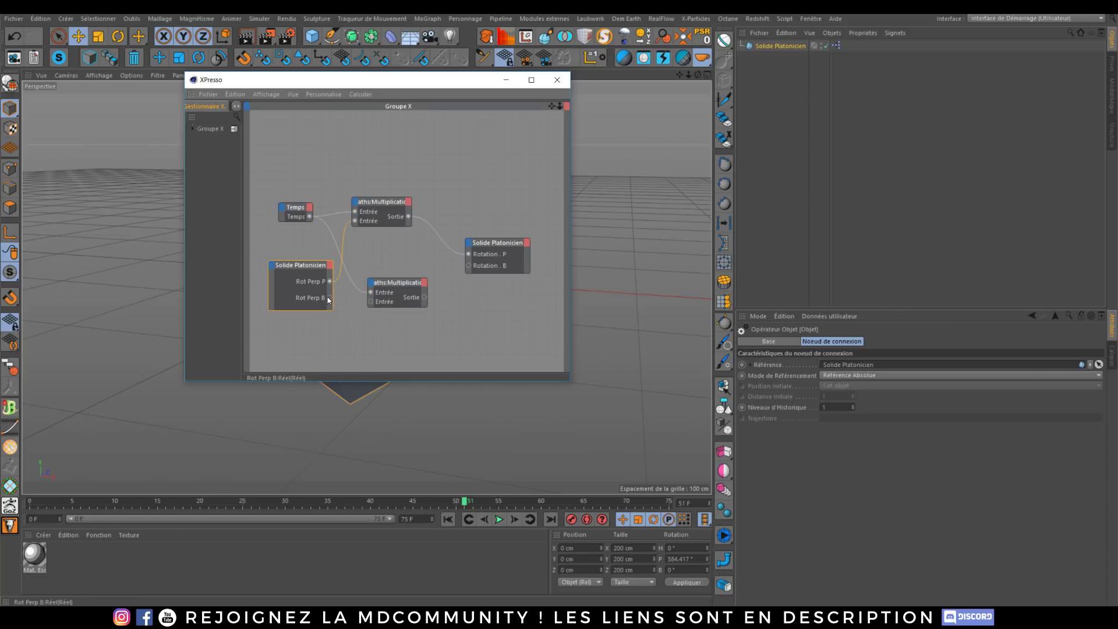
pyautogui.moveTo(370, 304)
pyautogui.mouseDown()
pyautogui.moveTo(423, 306)
pyautogui.moveTo(371, 302)
pyautogui.mouseUp()
pyautogui.moveTo(425, 297); pyautogui.dragTo(468, 265)
pyautogui.click(556, 80)
# During playback set Rot Perp P to 1 and Rot Perp B to 3, then stop at frame 0.
pyautogui.click(780, 45)
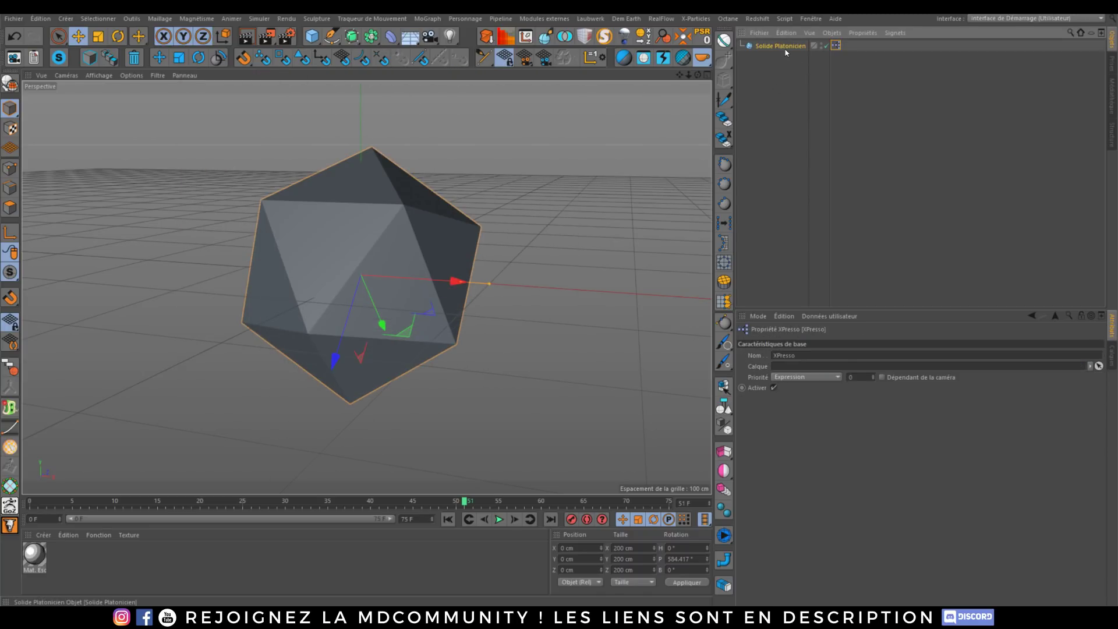
pyautogui.click(778, 341)
pyautogui.click(836, 341)
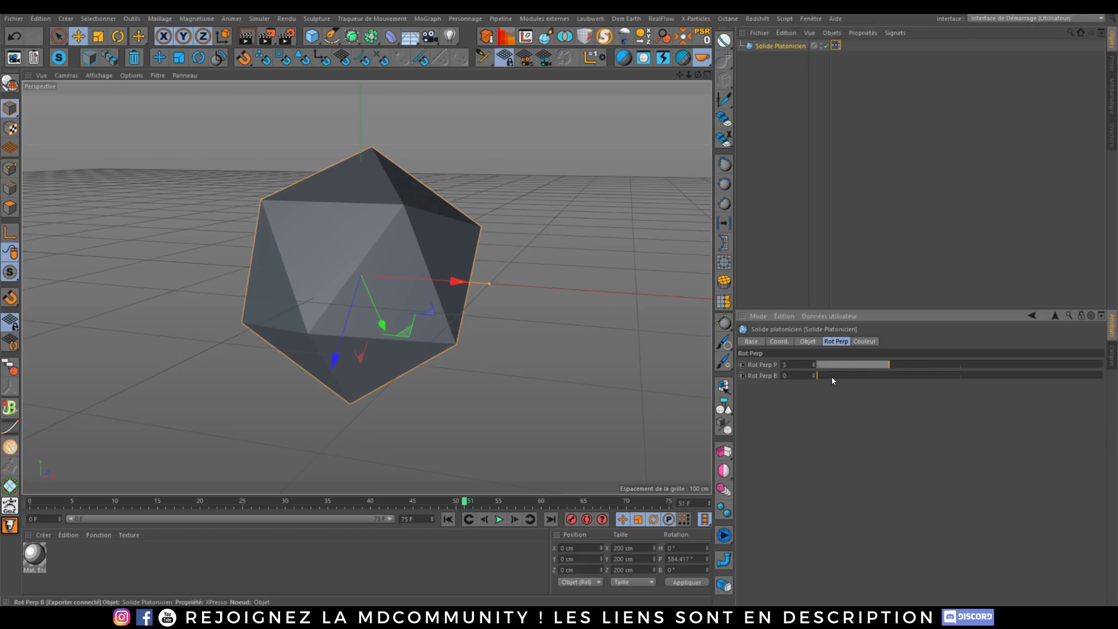
pyautogui.moveTo(831, 378); pyautogui.dragTo(875, 376)
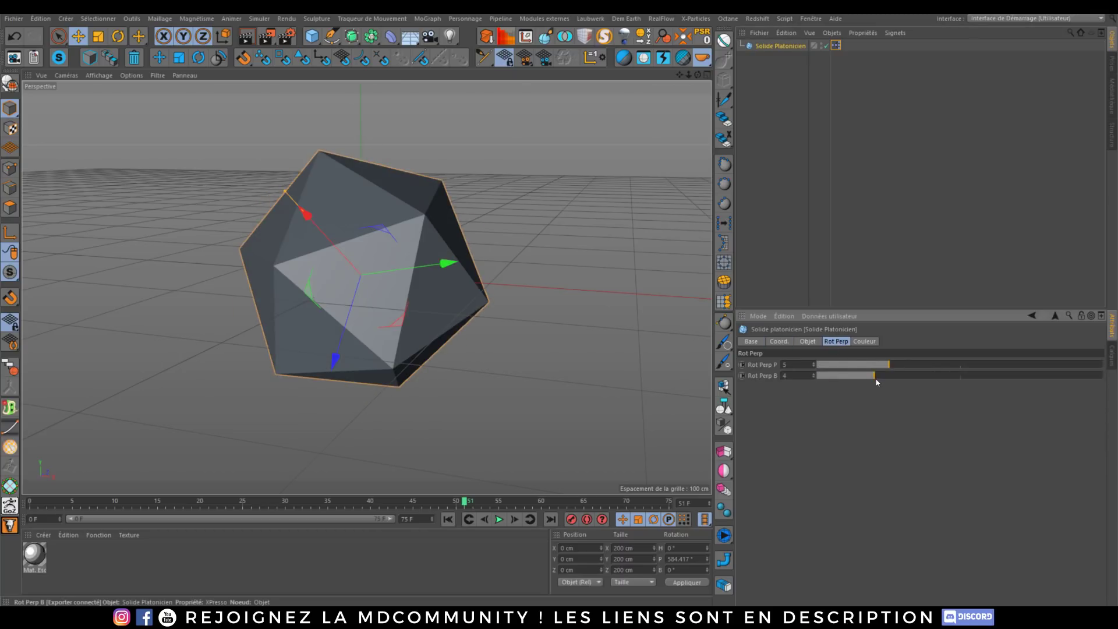
pyautogui.click(499, 519)
pyautogui.moveTo(875, 376); pyautogui.dragTo(960, 376)
pyautogui.moveTo(872, 364); pyautogui.dragTo(831, 364)
pyautogui.moveTo(960, 375); pyautogui.dragTo(860, 376)
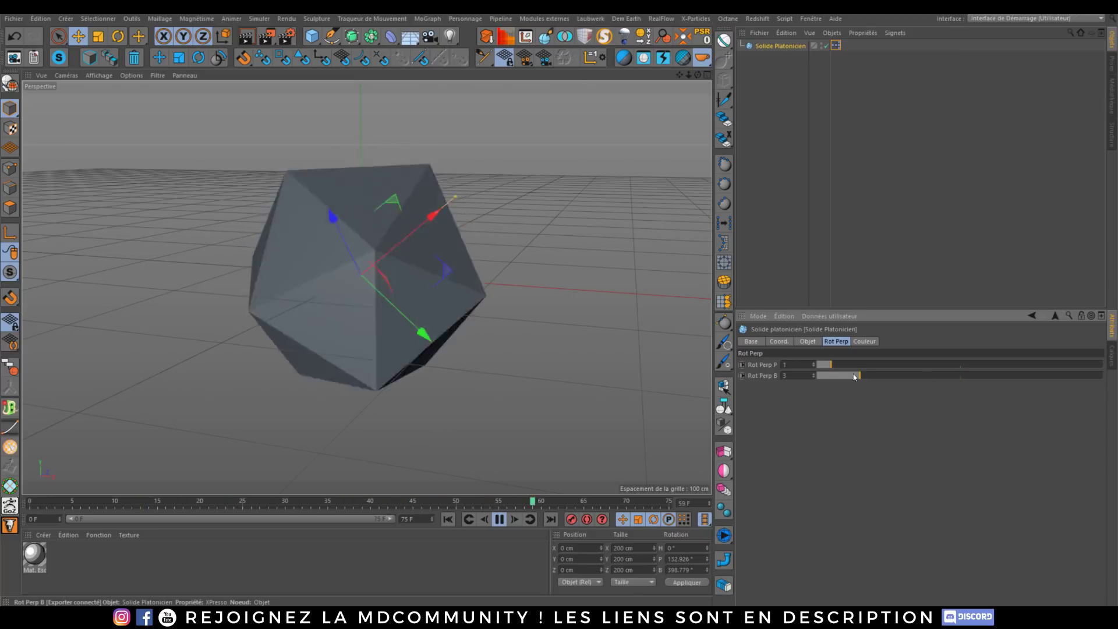
pyautogui.click(500, 519)
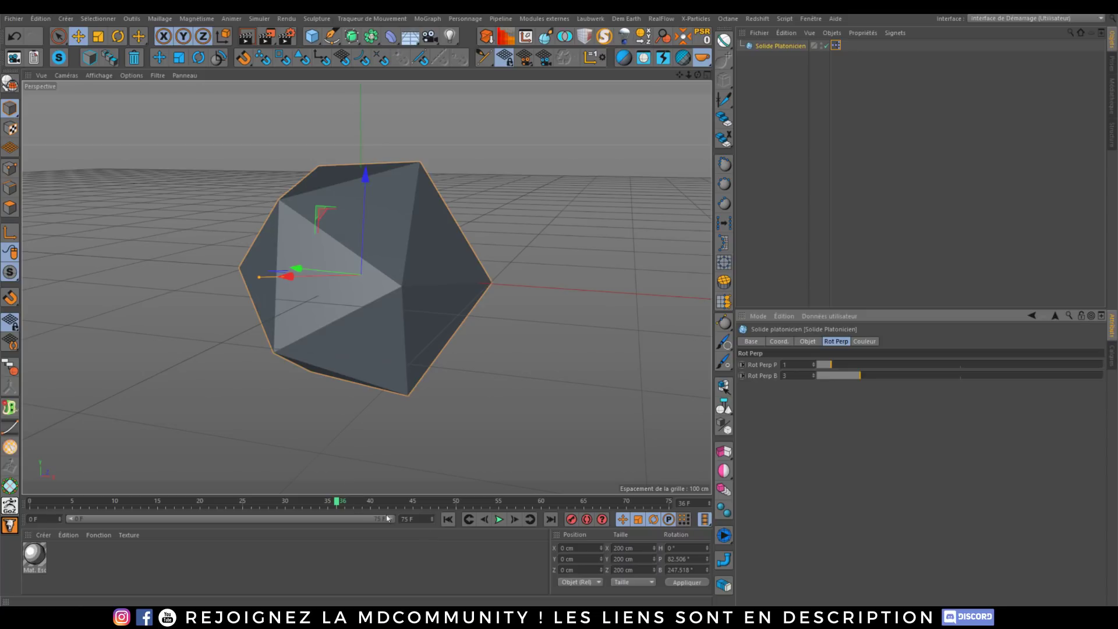
pyautogui.click(447, 519)
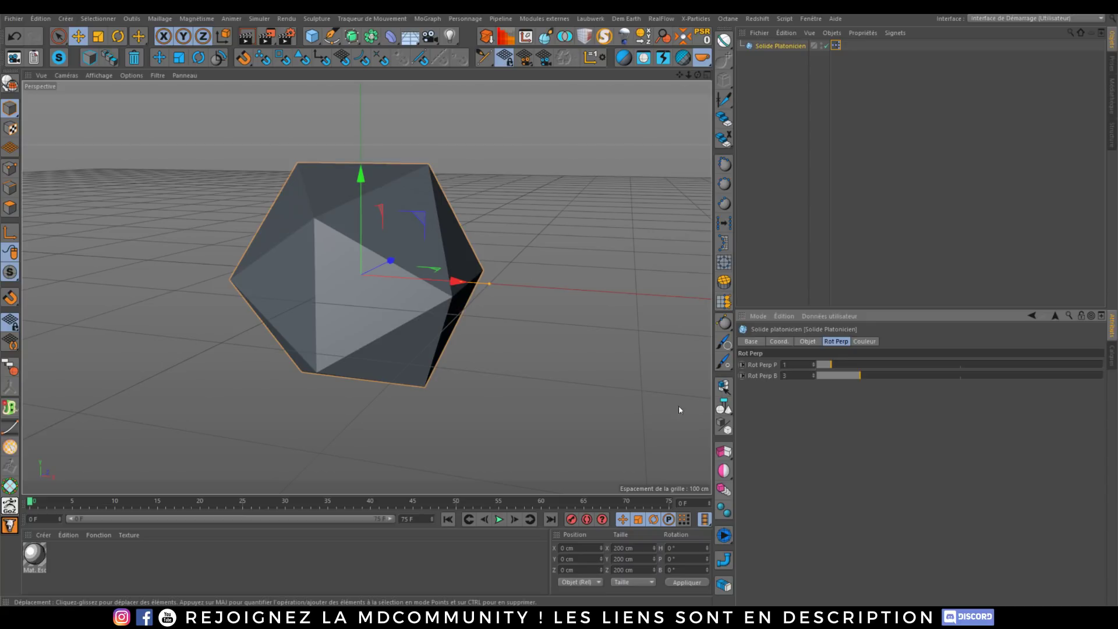
# Set Rot Perp P to 0, then read the Tipeee page and switch to Facebook videos.
pyautogui.moveTo(847, 364)
pyautogui.mouseDown()
pyautogui.moveTo(815, 365)
pyautogui.moveTo(814, 376)
pyautogui.mouseUp()
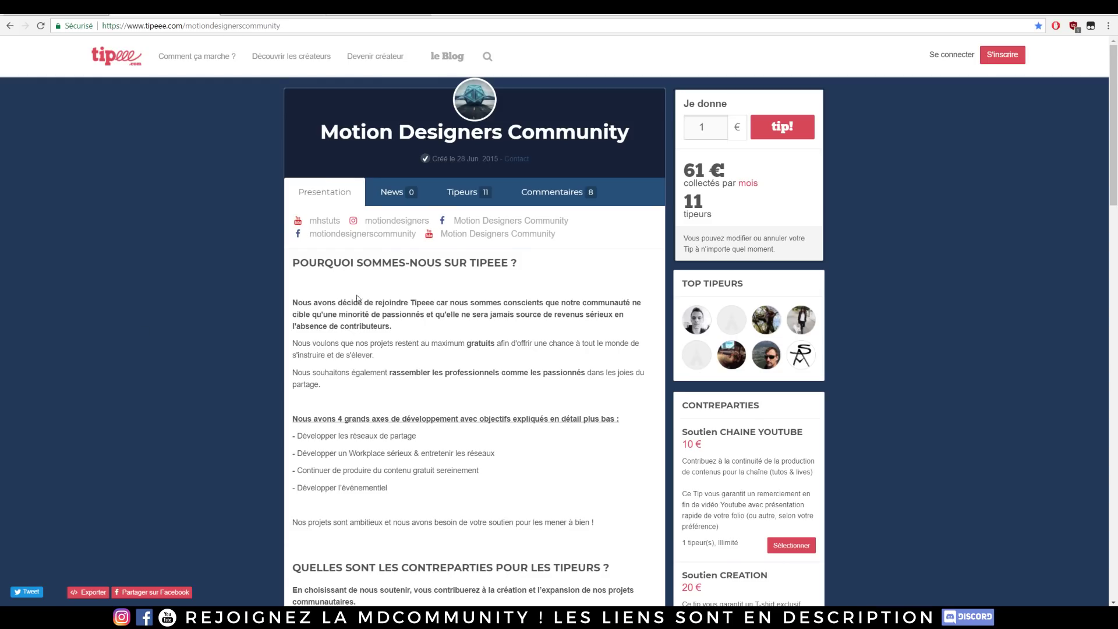
pyautogui.moveTo(293, 262); pyautogui.dragTo(582, 281)
pyautogui.click(660, 177)
pyautogui.click(275, 18)
# Watch the Meetup AfterMovie Chapter 1 video from the Videos tab, then return to the grid.
pyautogui.scroll(-2, 159, 272)
pyautogui.scroll(-4, 149, 260)
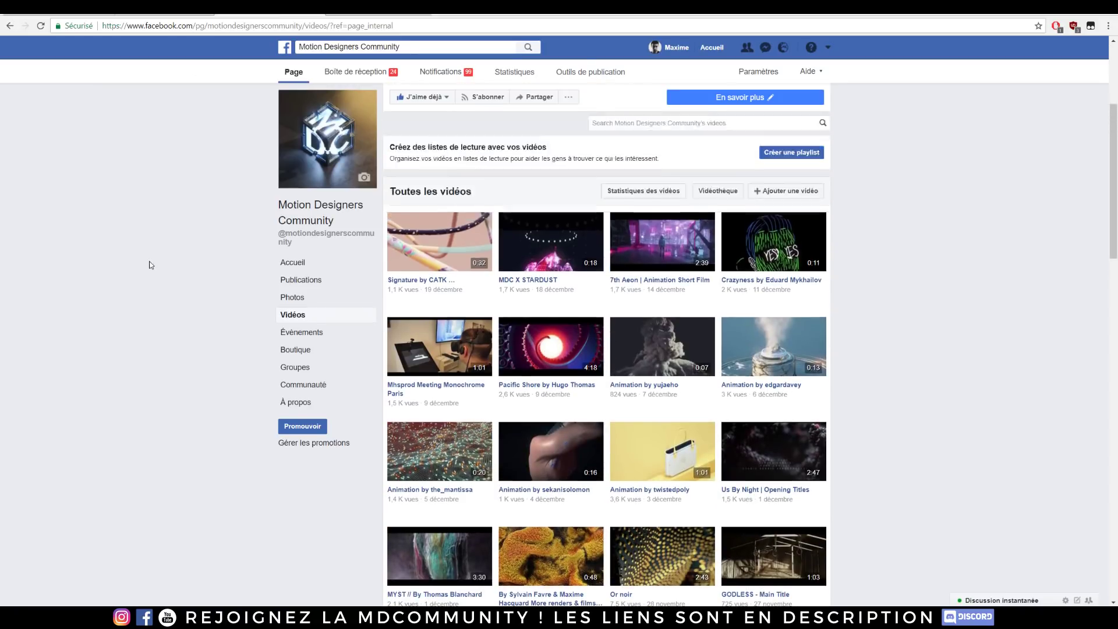
pyautogui.scroll(-5, 152, 257)
pyautogui.scroll(-5, 156, 254)
pyautogui.scroll(-3, 162, 261)
pyautogui.scroll(-2, 163, 261)
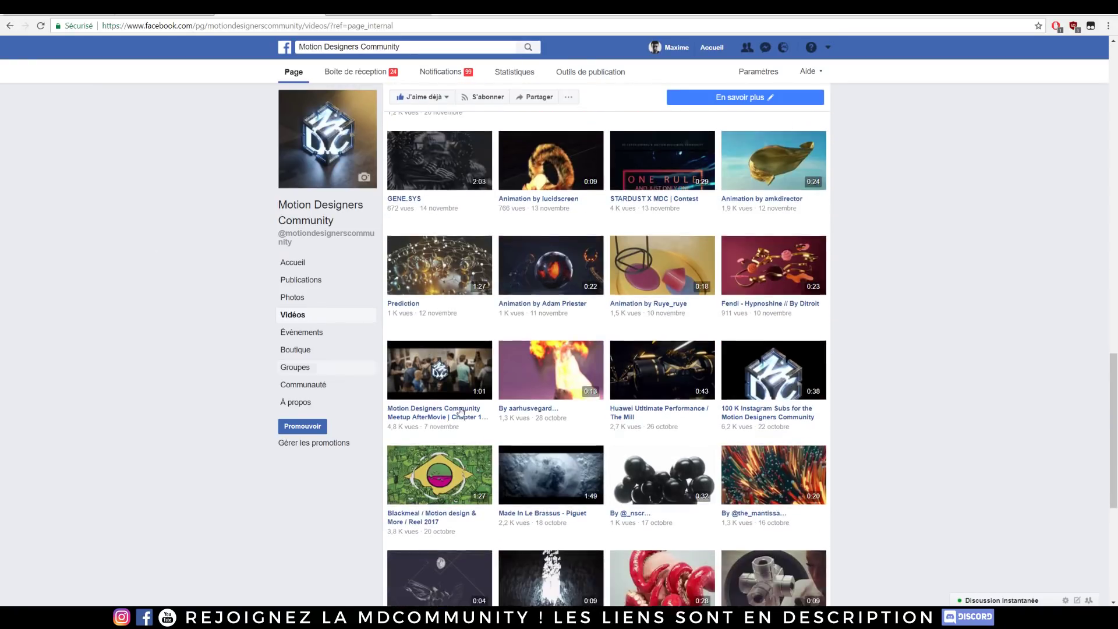
pyautogui.click(449, 408)
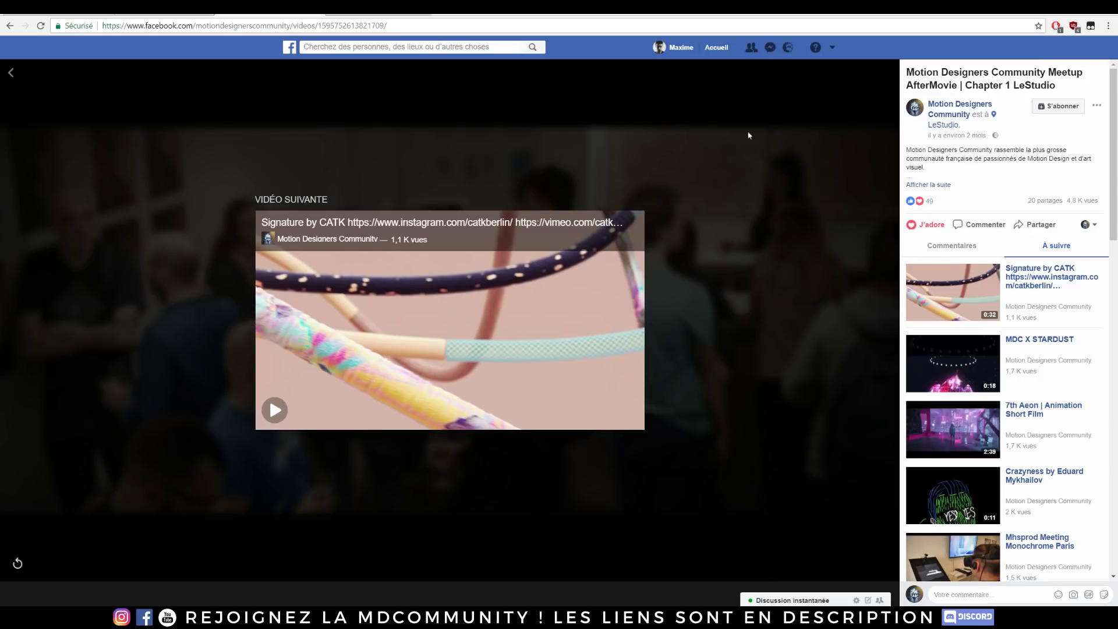
pyautogui.click(13, 73)
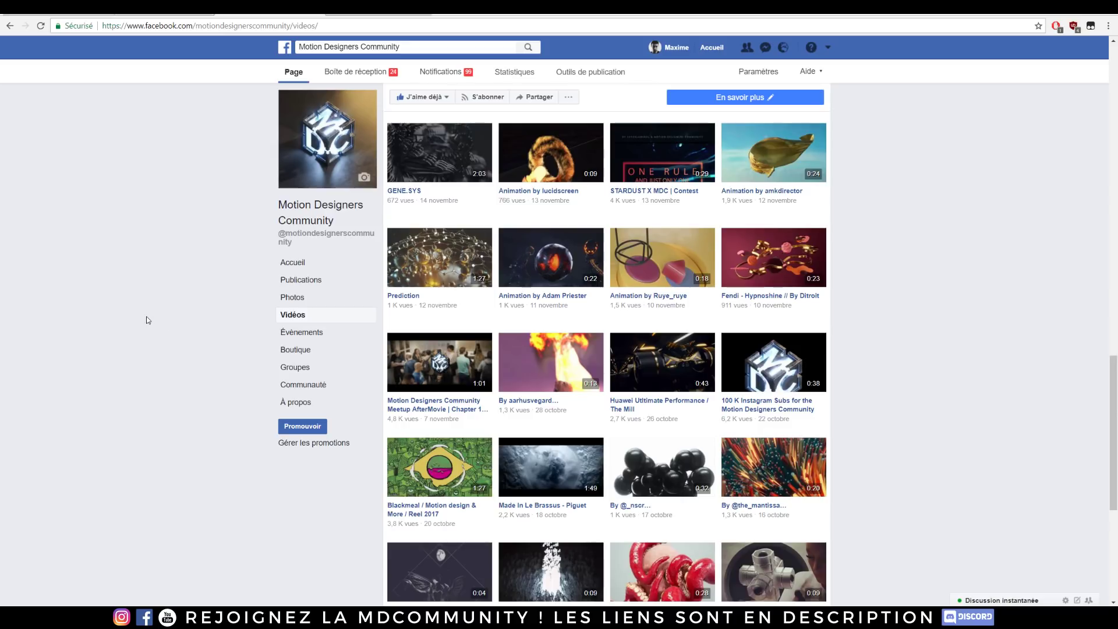
pyautogui.scroll(-2, 146, 319)
pyautogui.scroll(-1, 146, 317)
pyautogui.scroll(-2, 145, 317)
pyautogui.scroll(-2, 142, 319)
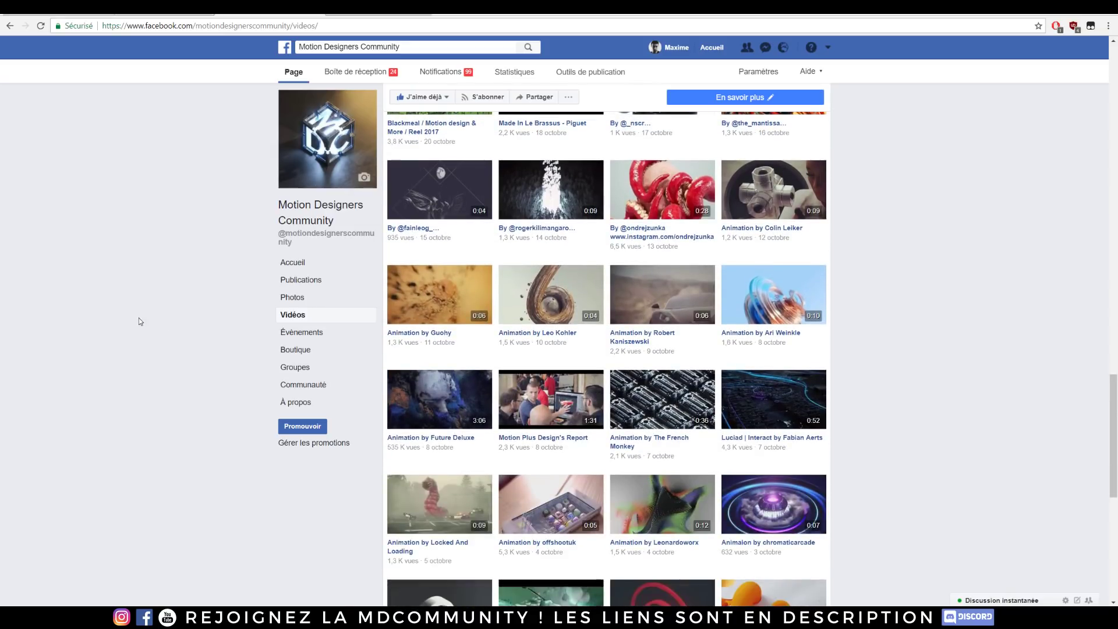
pyautogui.scroll(-5, 139, 288)
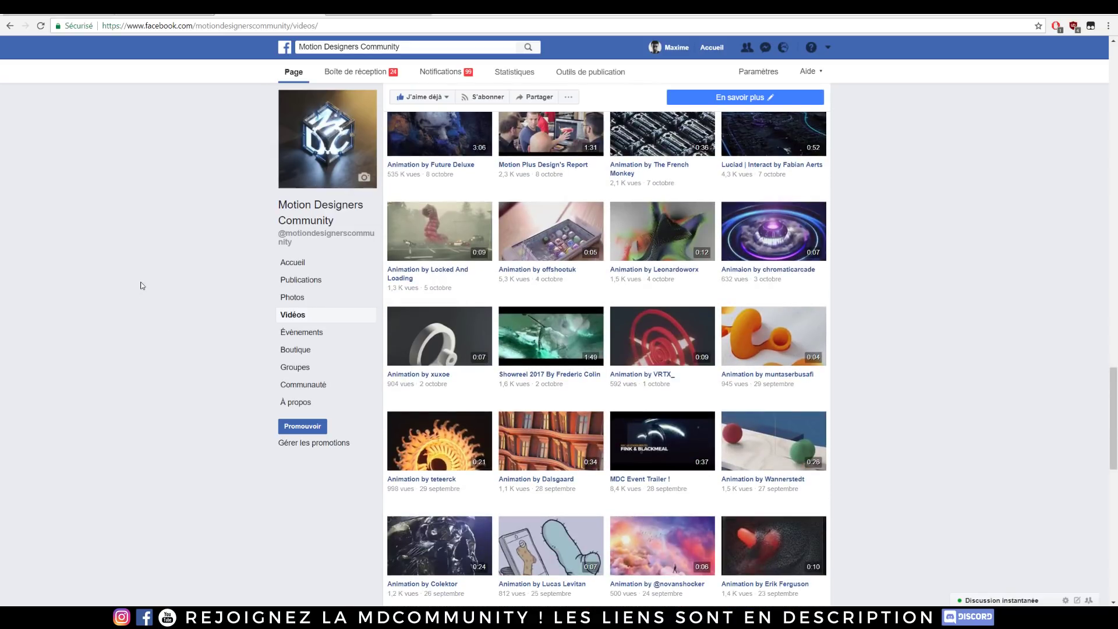
pyautogui.scroll(-2, 141, 277)
pyautogui.scroll(-4, 141, 277)
pyautogui.scroll(-4, 141, 277)
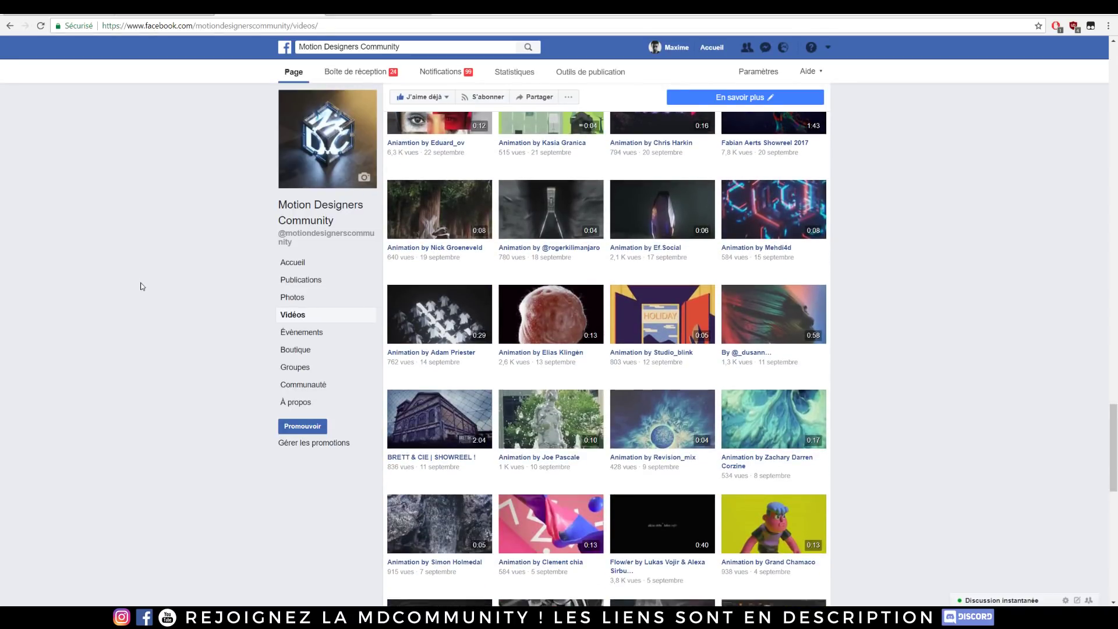
pyautogui.scroll(6, 141, 285)
pyautogui.scroll(3, 141, 285)
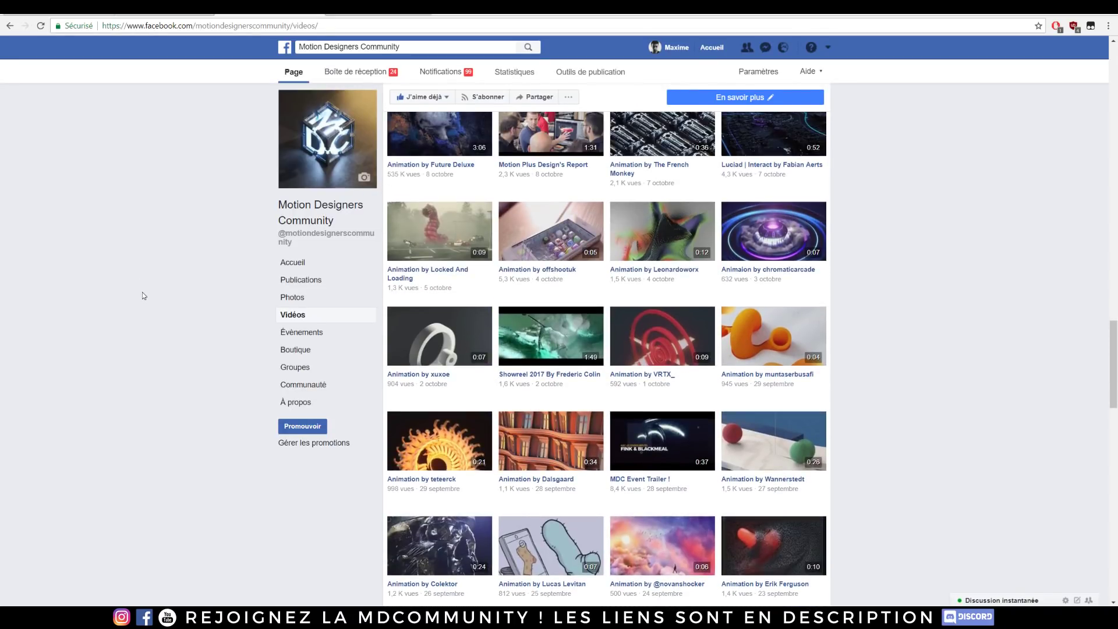
pyautogui.scroll(3, 142, 291)
pyautogui.scroll(3, 142, 295)
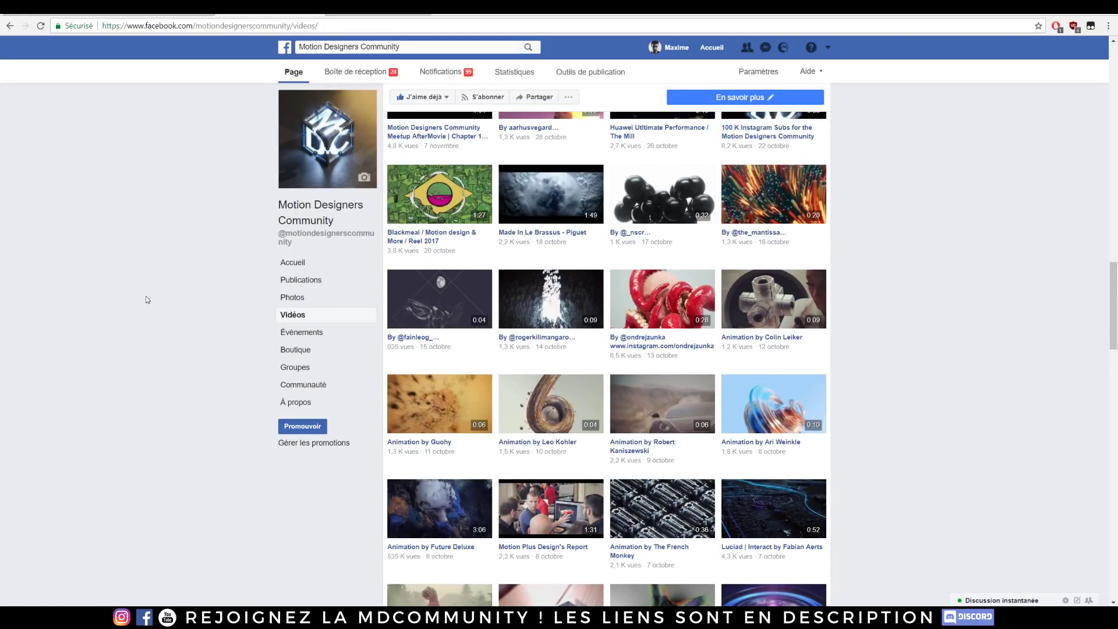
pyautogui.scroll(3, 145, 297)
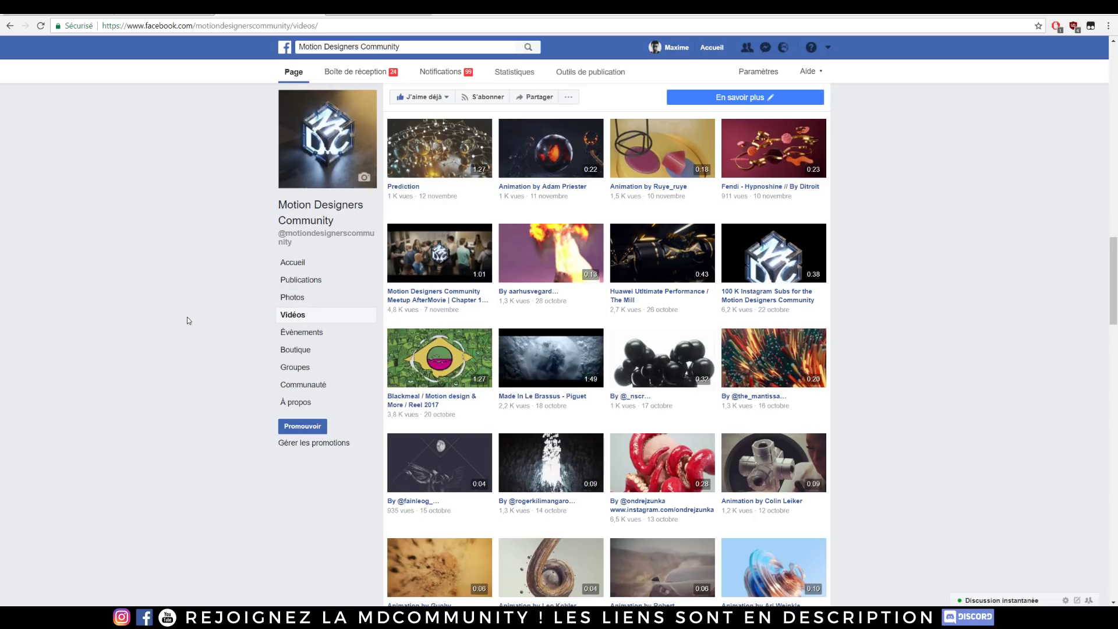
pyautogui.scroll(5, 187, 326)
pyautogui.scroll(3, 187, 358)
pyautogui.scroll(3, 187, 358)
pyautogui.scroll(3, 187, 358)
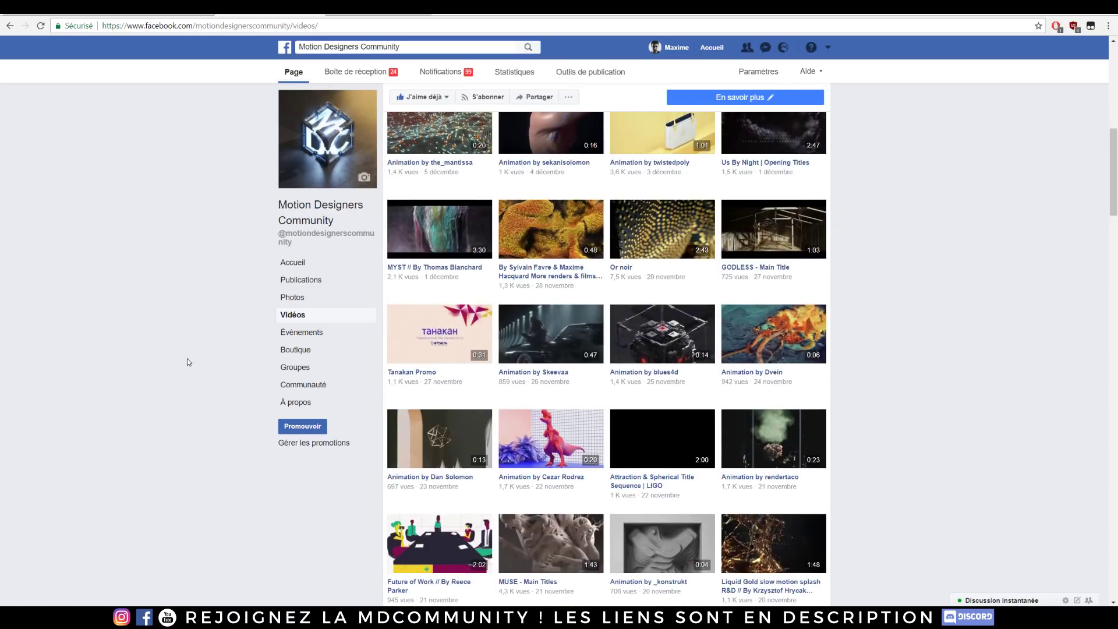
pyautogui.scroll(3, 187, 358)
pyautogui.scroll(3, 187, 358)
pyautogui.scroll(1, 187, 358)
pyautogui.scroll(1, 187, 358)
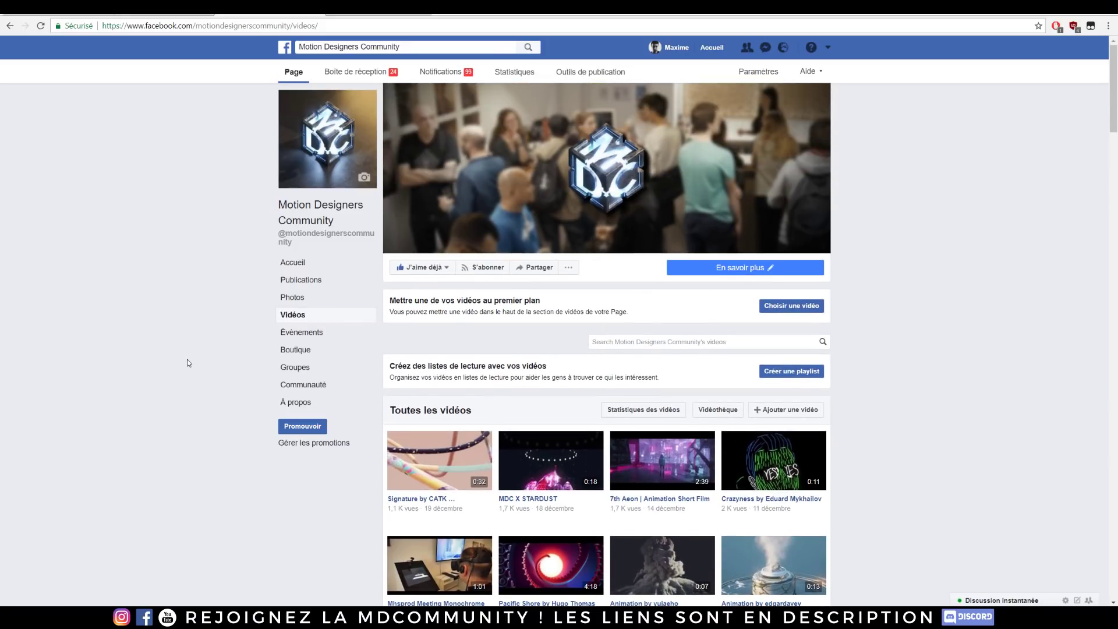
pyautogui.scroll(-3, 187, 363)
pyautogui.scroll(3, 198, 361)
# Browse the motiondesigners Instagram profile and load more of its posts.
pyautogui.click(356, 15)
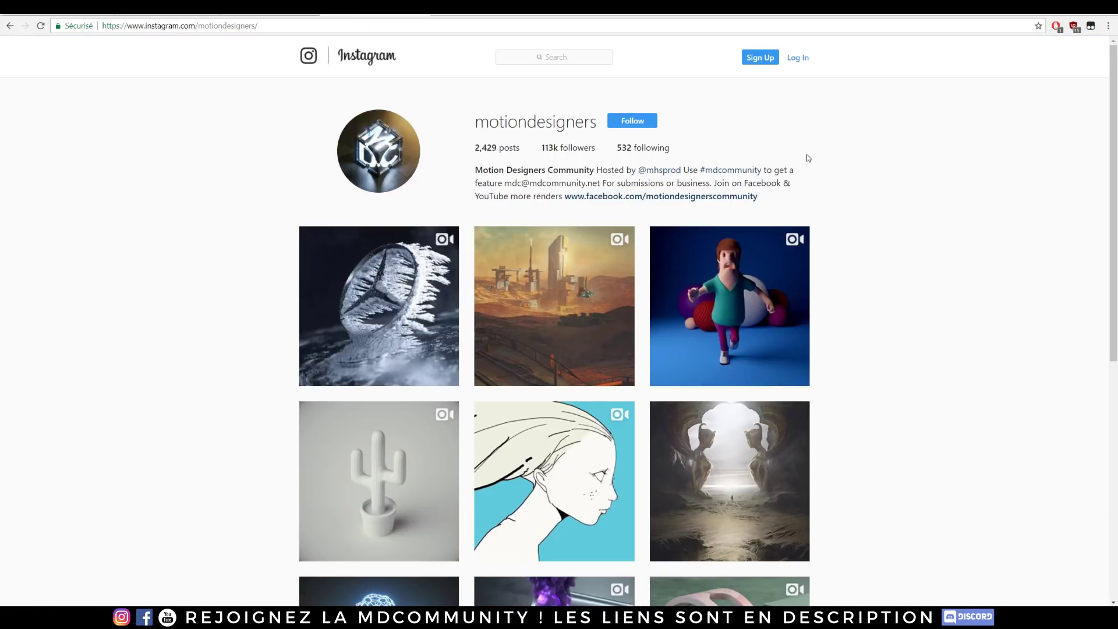
pyautogui.scroll(-4, 915, 231)
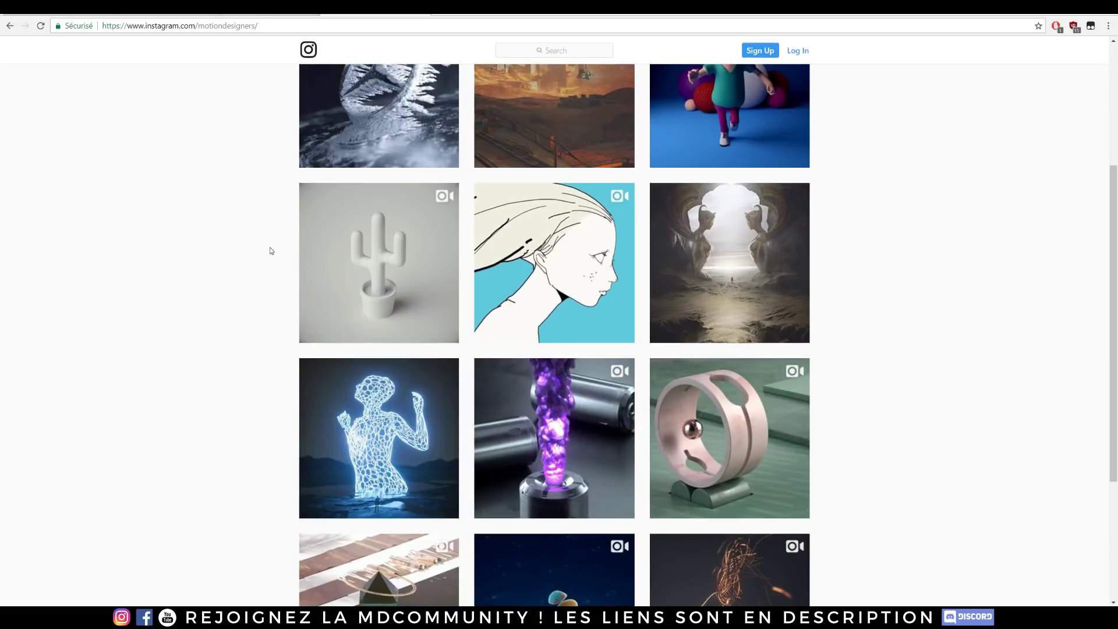
pyautogui.scroll(-2, 897, 303)
pyautogui.scroll(-2, 885, 355)
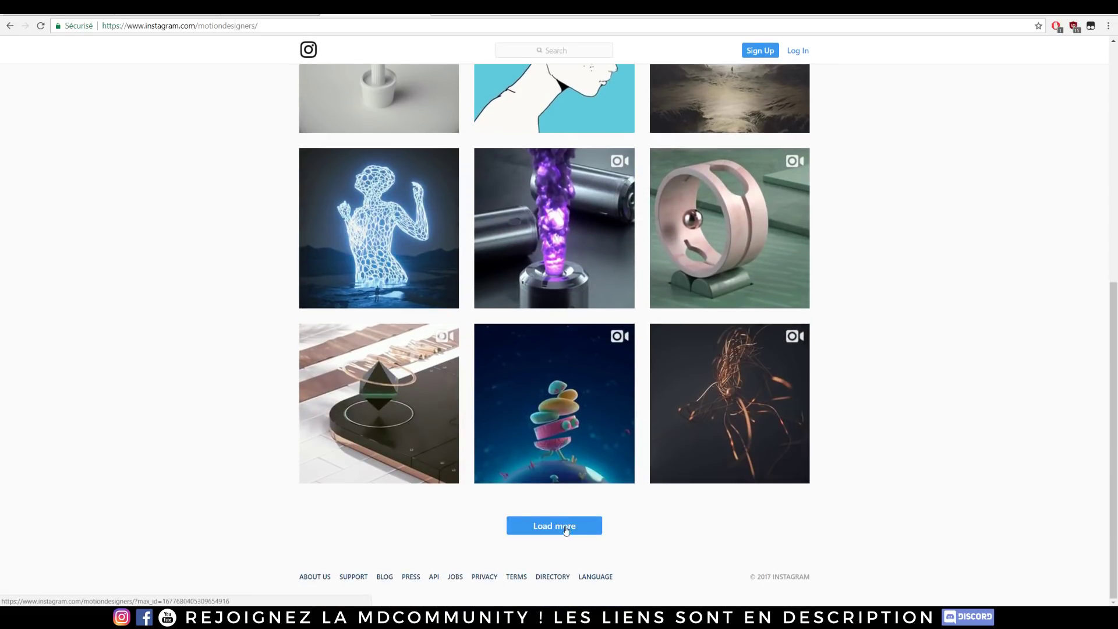
pyautogui.click(565, 527)
pyautogui.scroll(-5, 886, 253)
pyautogui.scroll(7, 268, 256)
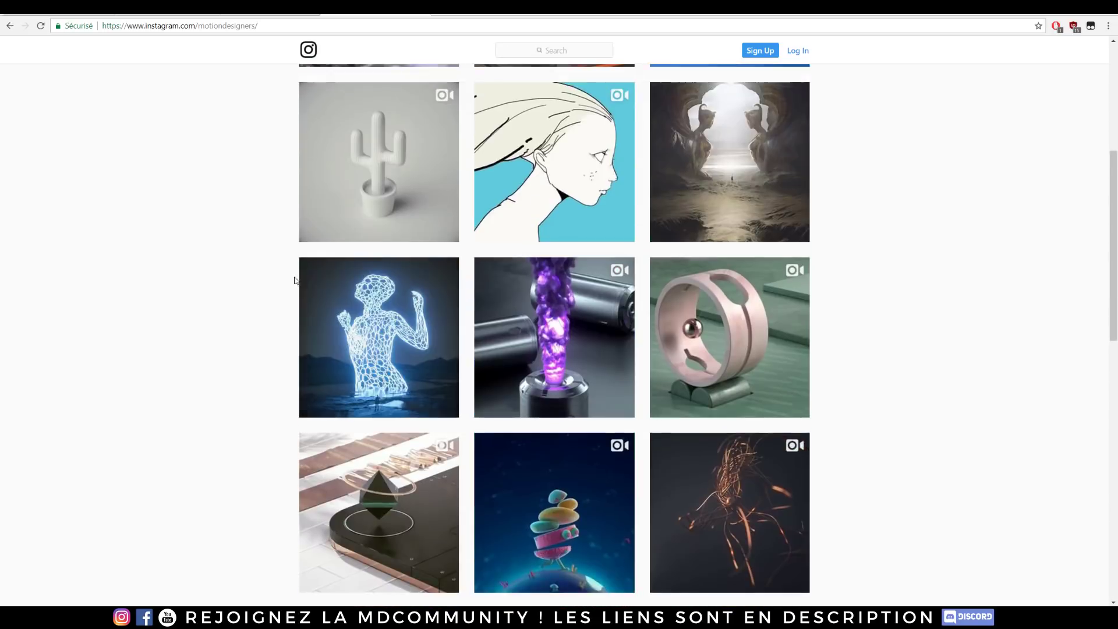
pyautogui.scroll(5, 268, 245)
pyautogui.scroll(1, 622, 280)
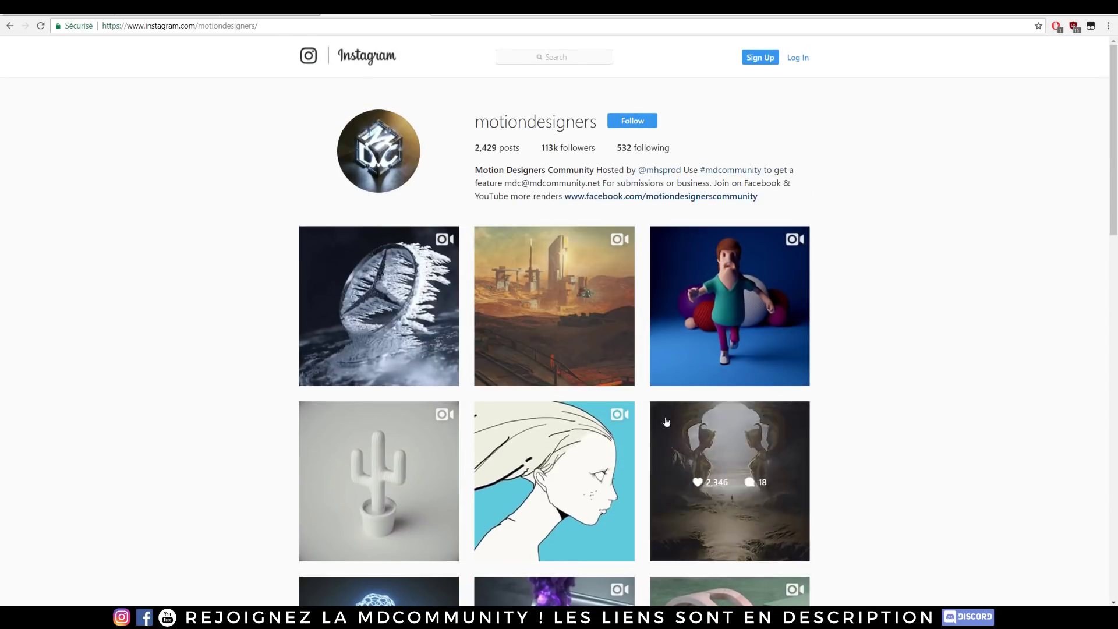
# Open the girl illustration post and follow its #mdcommunity caption hashtag.
pyautogui.click(551, 460)
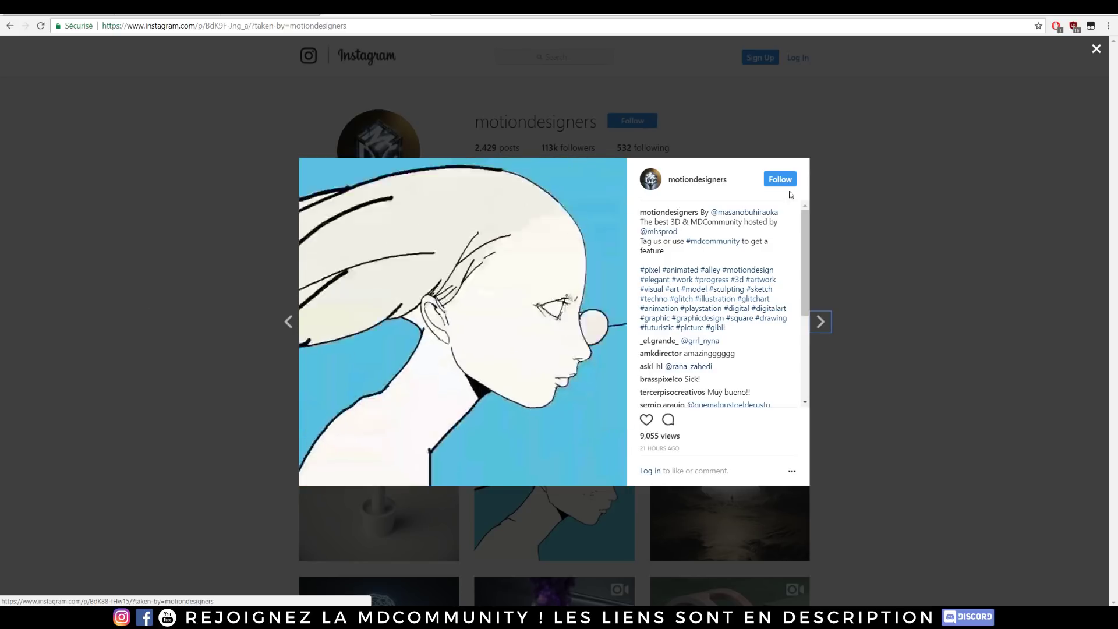
pyautogui.click(883, 278)
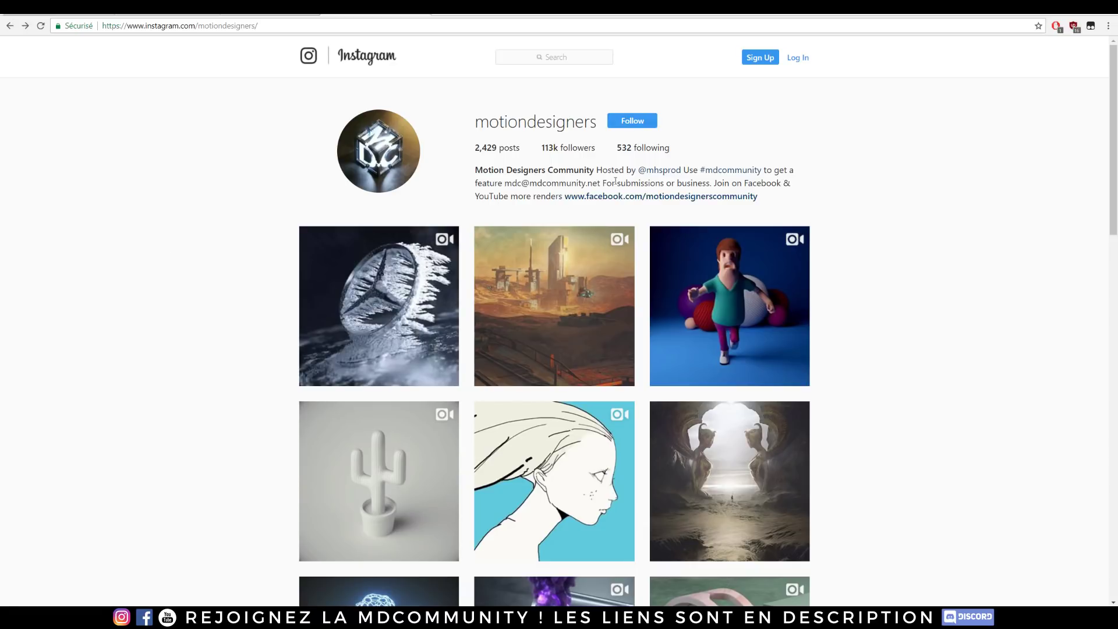
pyautogui.scroll(-3, 611, 262)
pyautogui.click(553, 262)
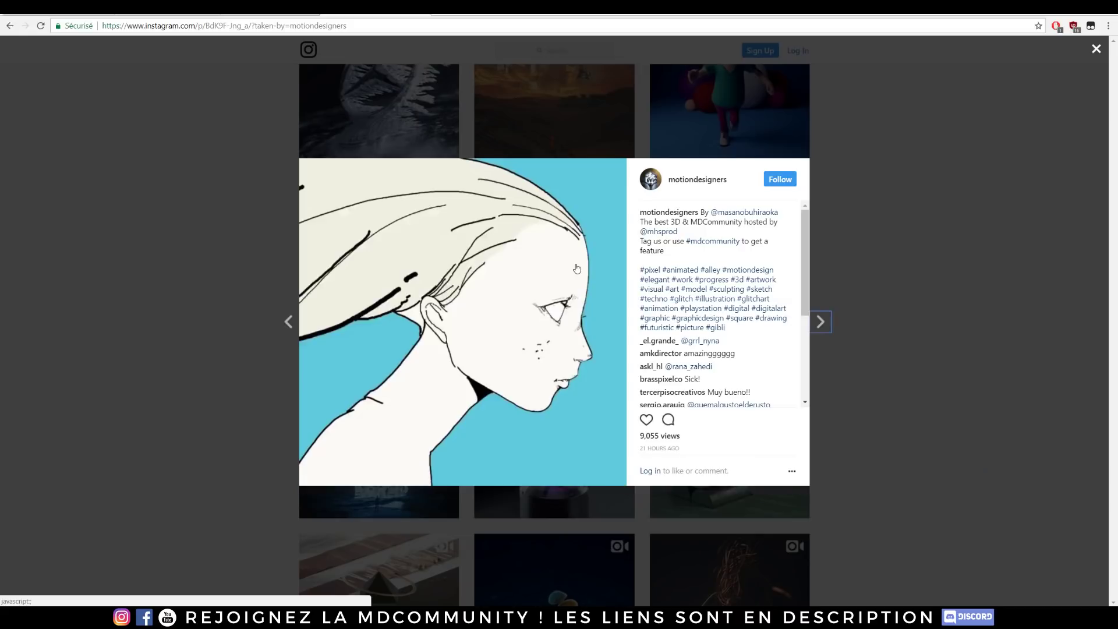
pyautogui.moveTo(645, 240); pyautogui.dragTo(690, 241)
pyautogui.click(715, 245)
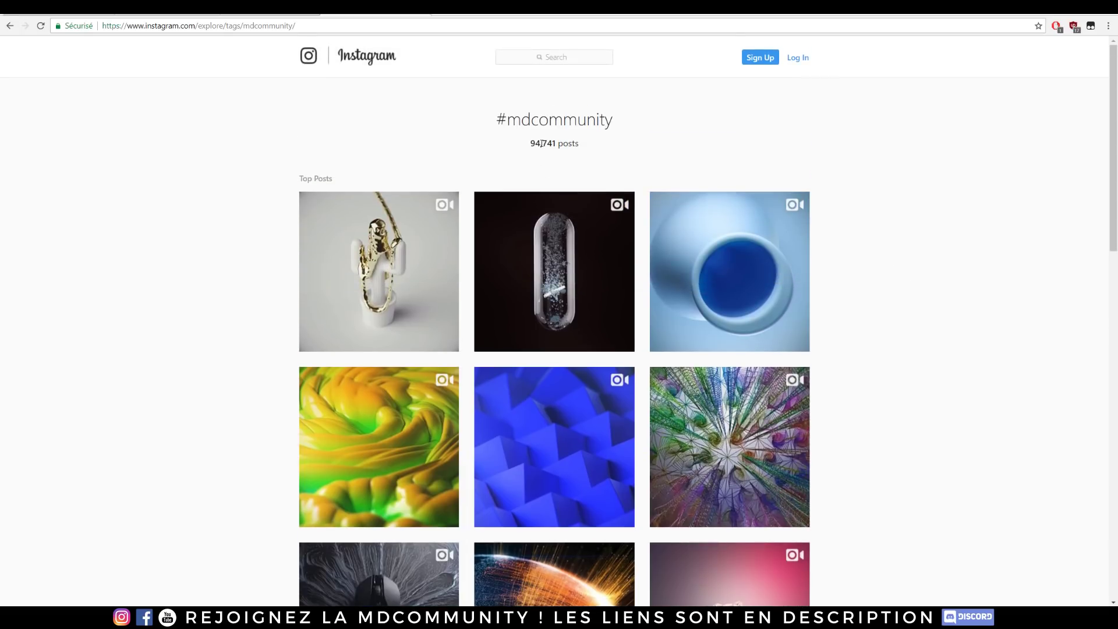
# Scroll to the bottom of the #mdcommunity page (94,741 posts) and load more posts.
pyautogui.tripleClick(541, 144)
pyautogui.scroll(-4, 170, 237)
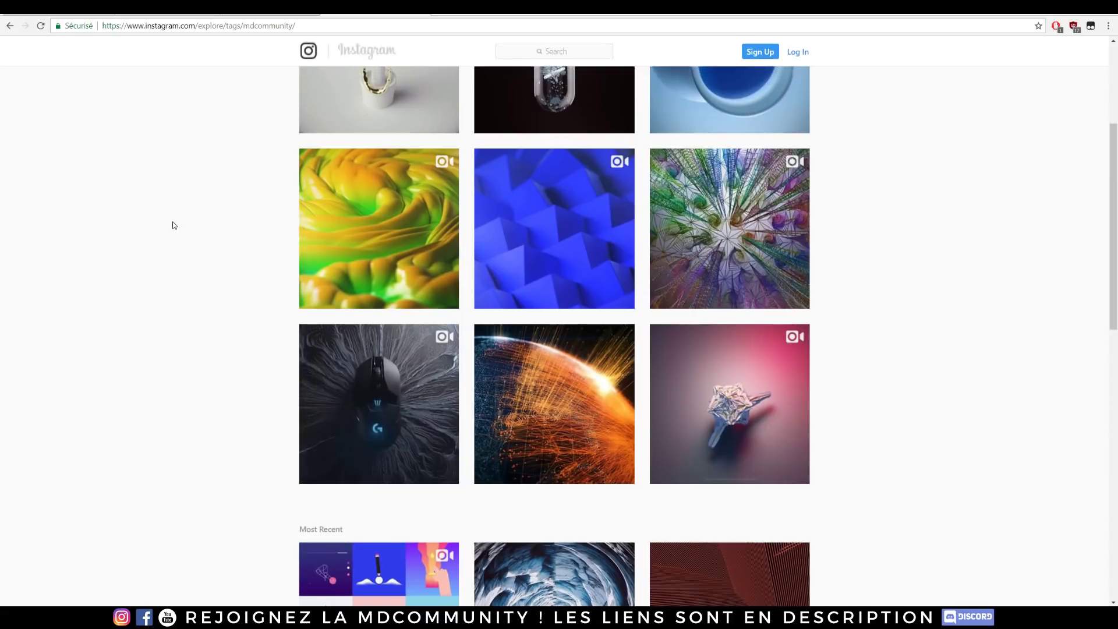
pyautogui.scroll(-2, 170, 221)
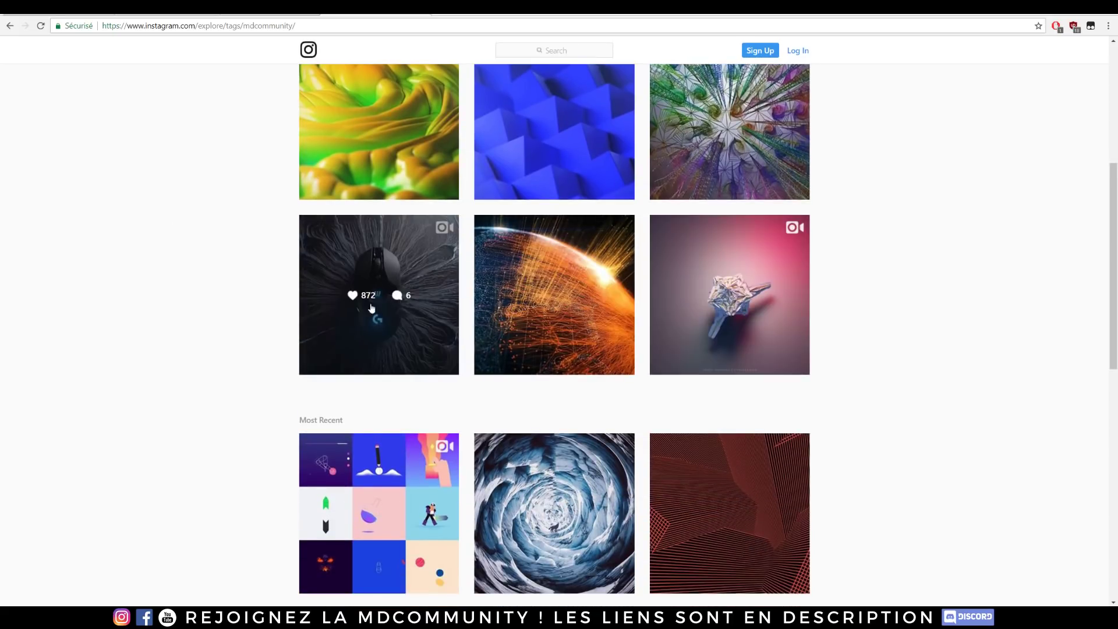
pyautogui.scroll(2, 373, 280)
pyautogui.scroll(-6, 727, 291)
pyautogui.scroll(-1, 933, 268)
pyautogui.scroll(-3, 934, 268)
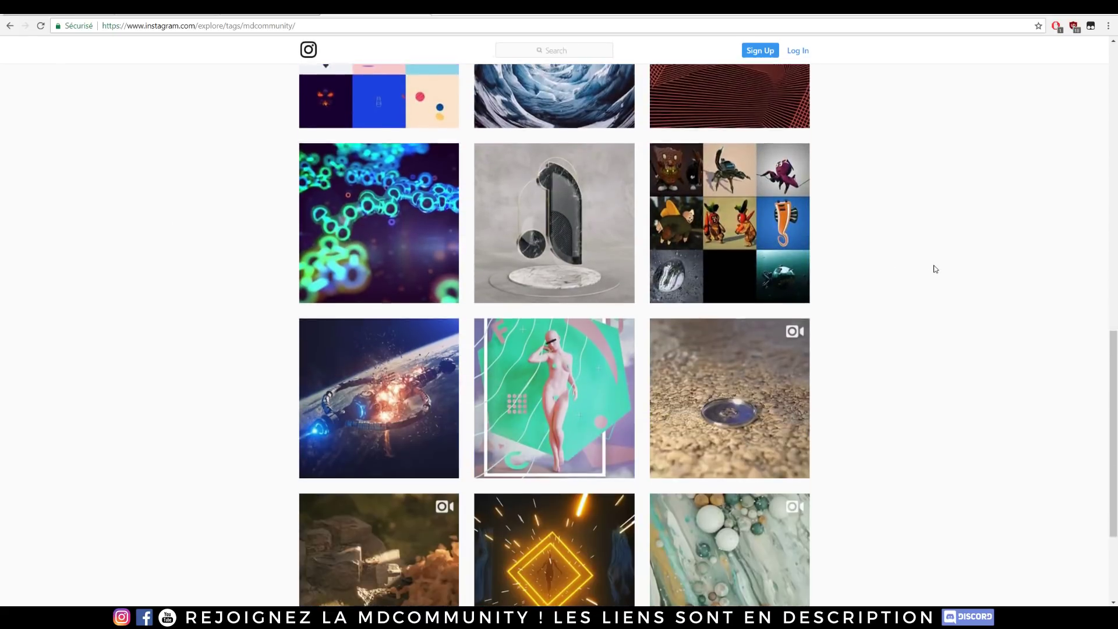
pyautogui.scroll(-2, 931, 264)
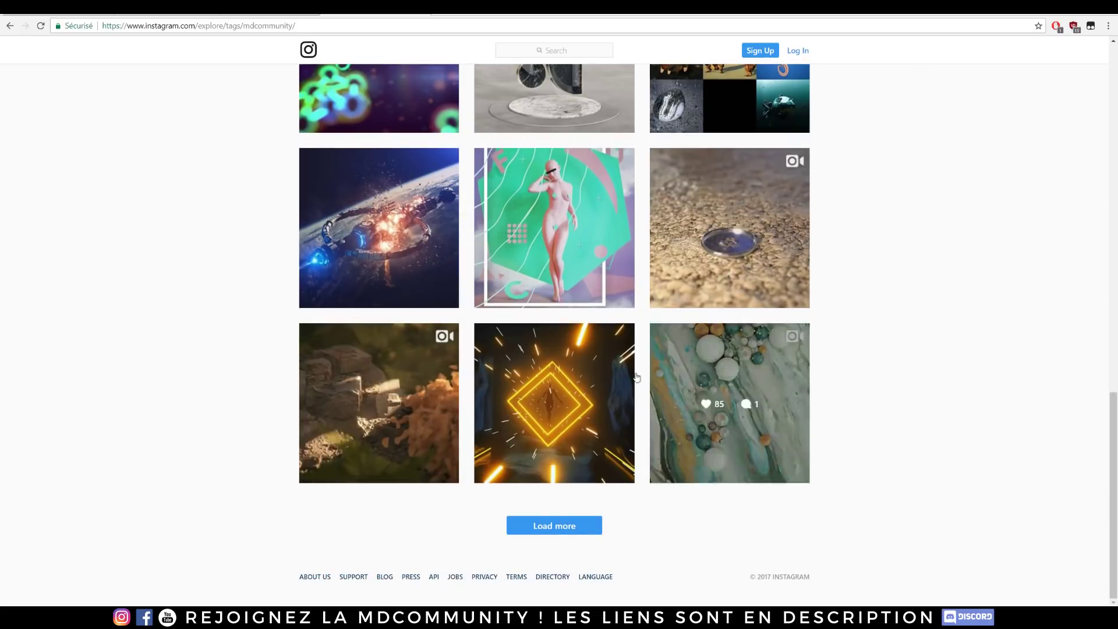
pyautogui.click(557, 525)
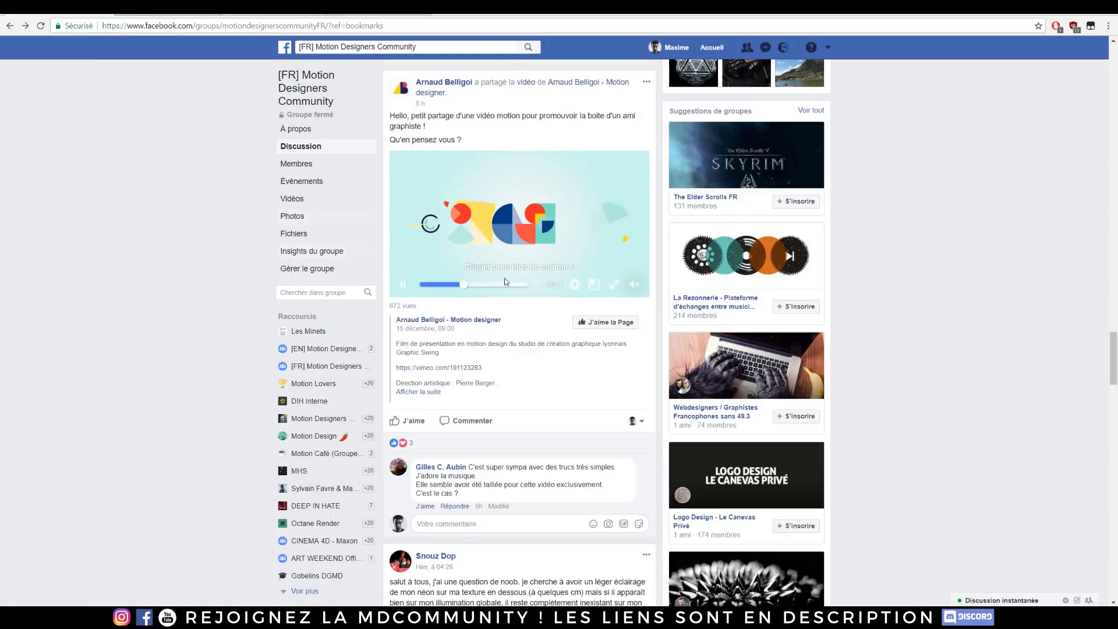
# Scroll through the [FR] Motion Designers Community discussion feed, then return to the top.
pyautogui.scroll(-5, 537, 312)
pyautogui.scroll(-6, 537, 311)
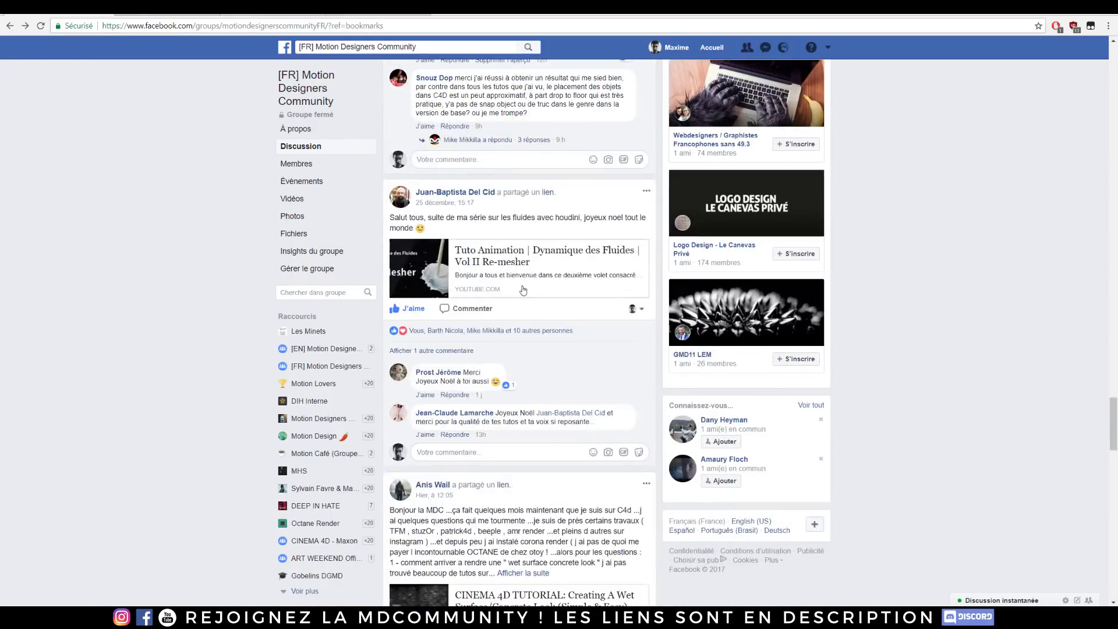
pyautogui.scroll(-7, 537, 309)
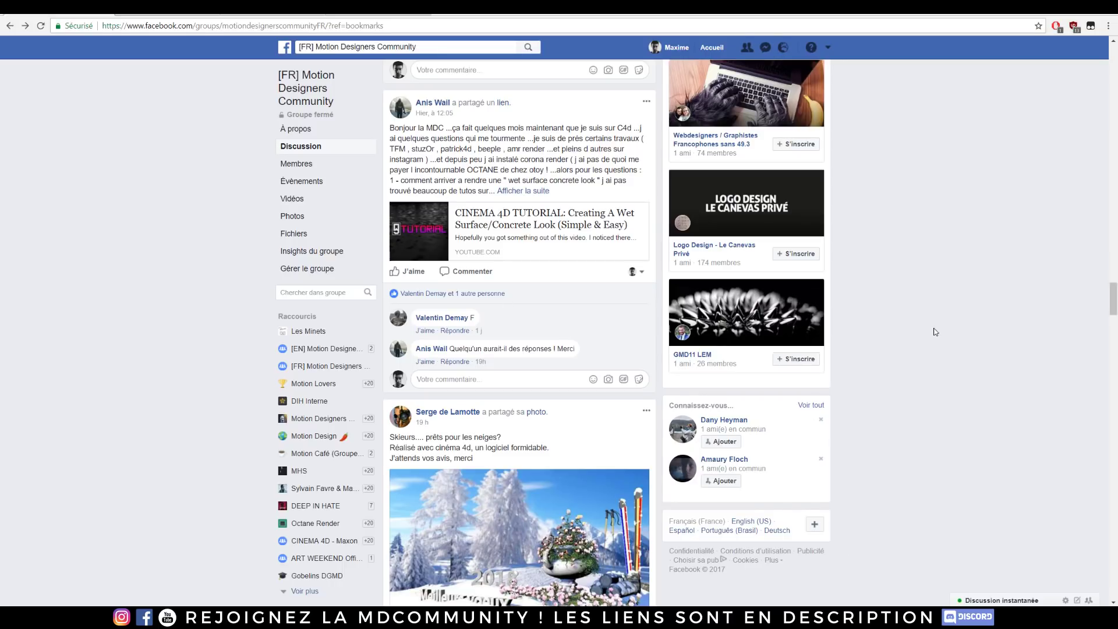
pyautogui.scroll(-8, 923, 294)
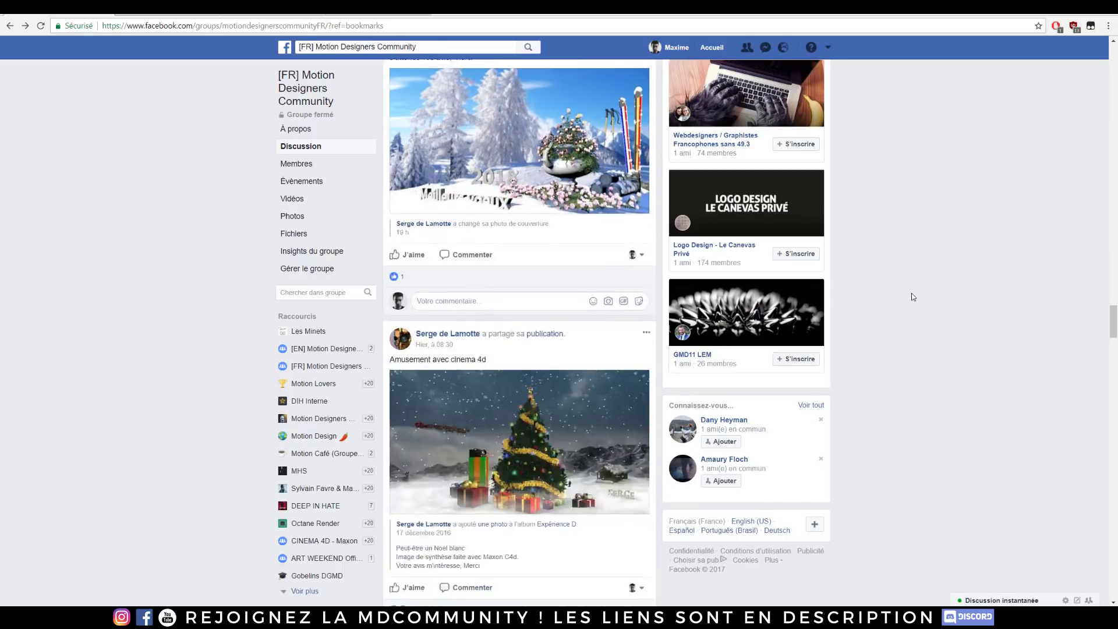
pyautogui.scroll(-6, 911, 292)
pyautogui.scroll(-2, 911, 292)
pyautogui.scroll(-3, 885, 273)
pyautogui.scroll(-5, 850, 256)
pyautogui.scroll(-3, 844, 253)
pyautogui.scroll(-2, 868, 259)
pyautogui.scroll(-5, 878, 262)
pyautogui.scroll(-5, 879, 264)
pyautogui.scroll(-4, 879, 264)
pyautogui.scroll(-3, 878, 263)
pyautogui.scroll(-5, 879, 259)
pyautogui.scroll(-5, 877, 260)
pyautogui.scroll(-5, 883, 303)
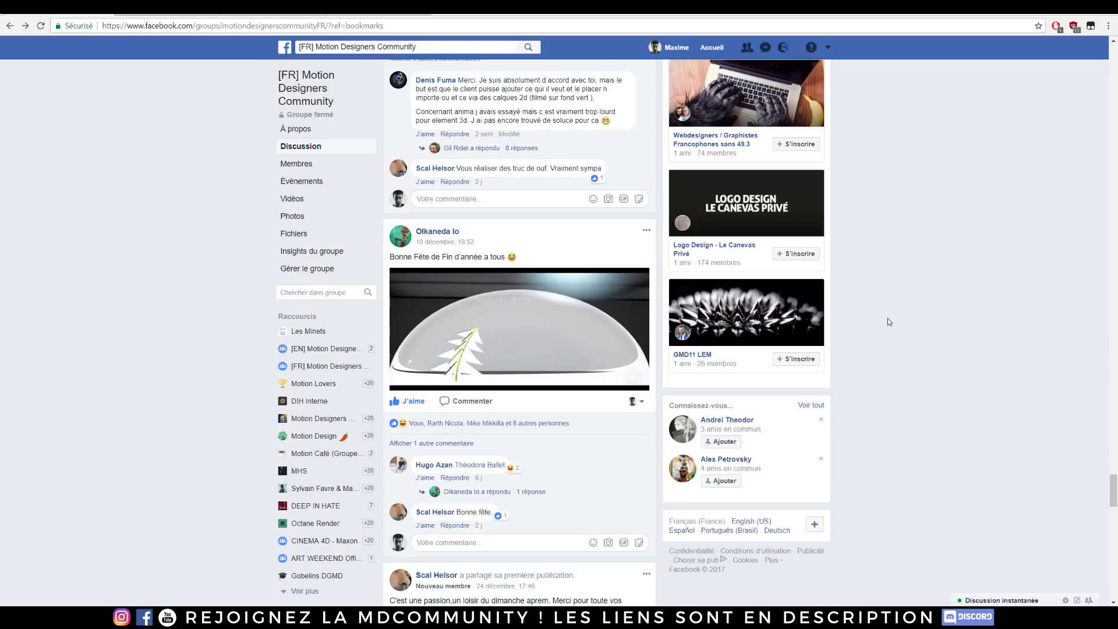
pyautogui.moveTo(1112, 492); pyautogui.dragTo(1115, 53)
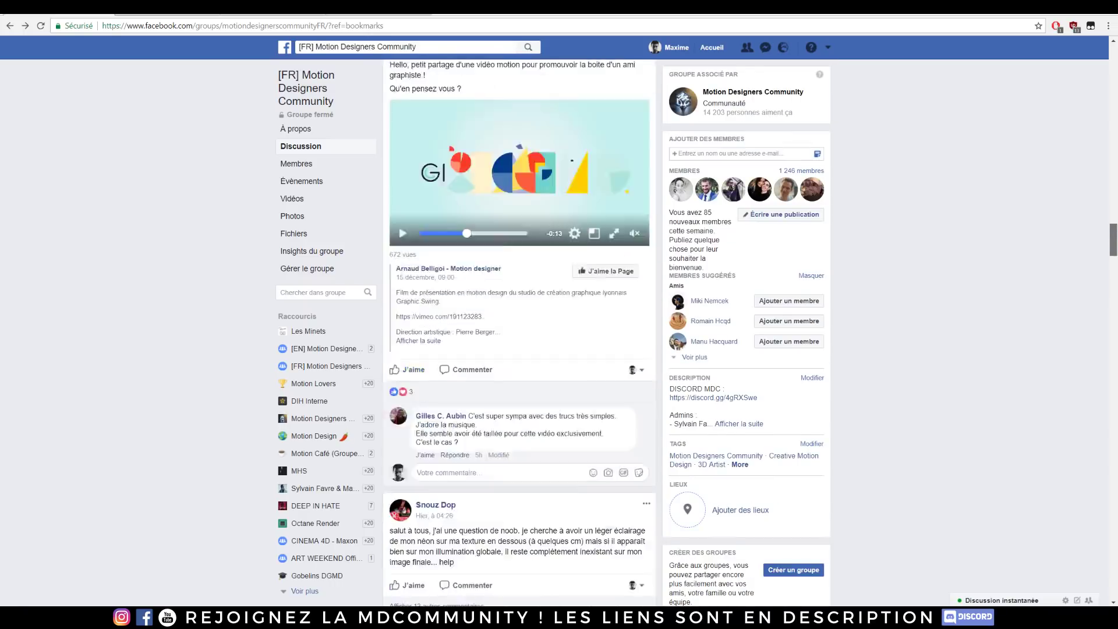